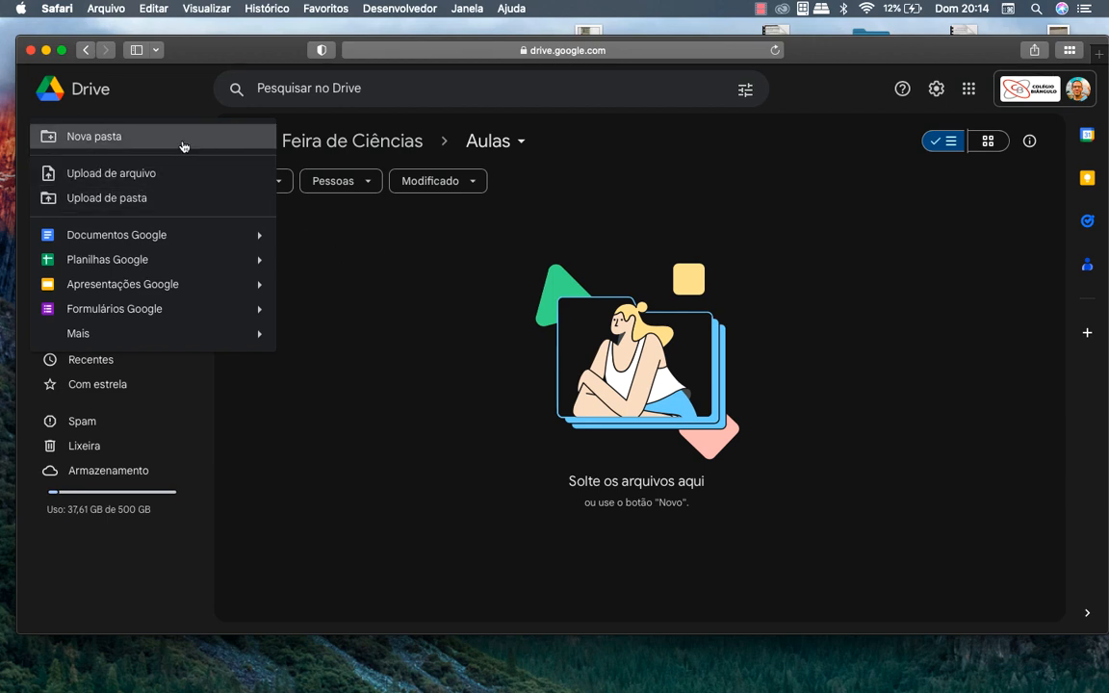
From the Novo menu in the Aulas folder, create a new blank Planilhas Google spreadsheet
click(478, 364)
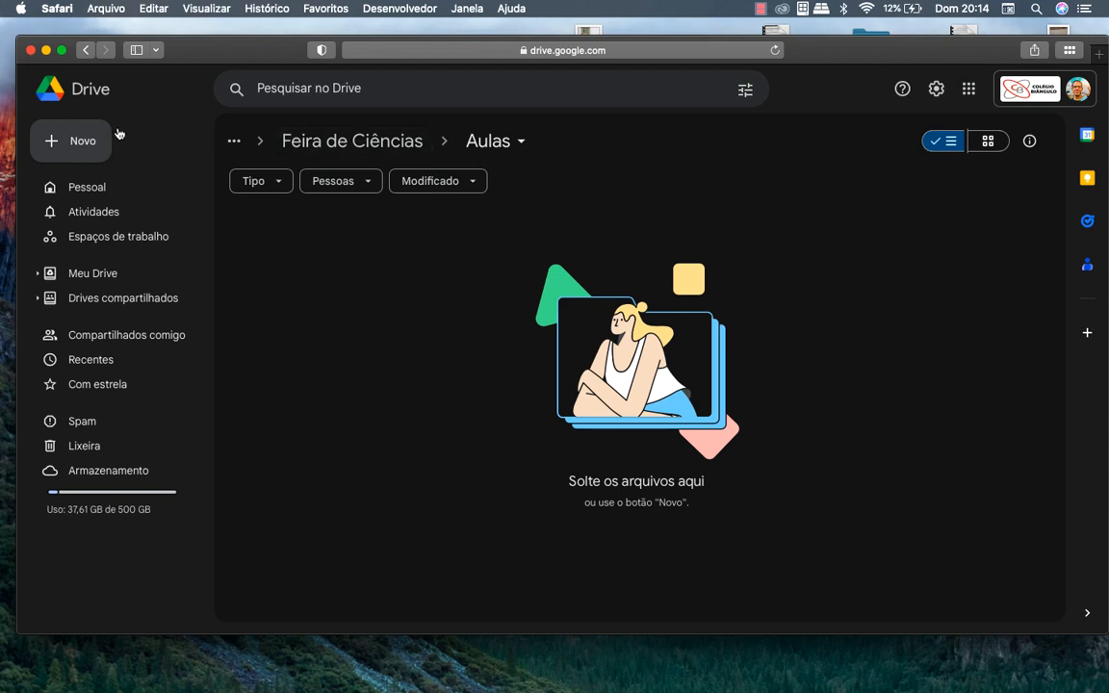
click(88, 156)
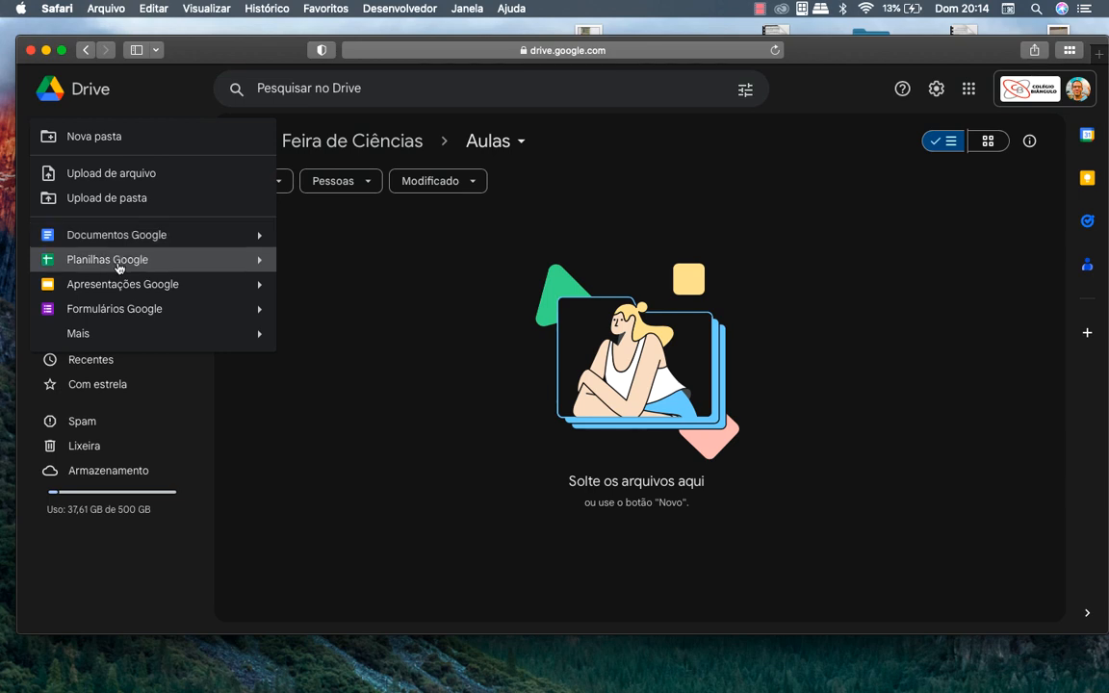
click(441, 366)
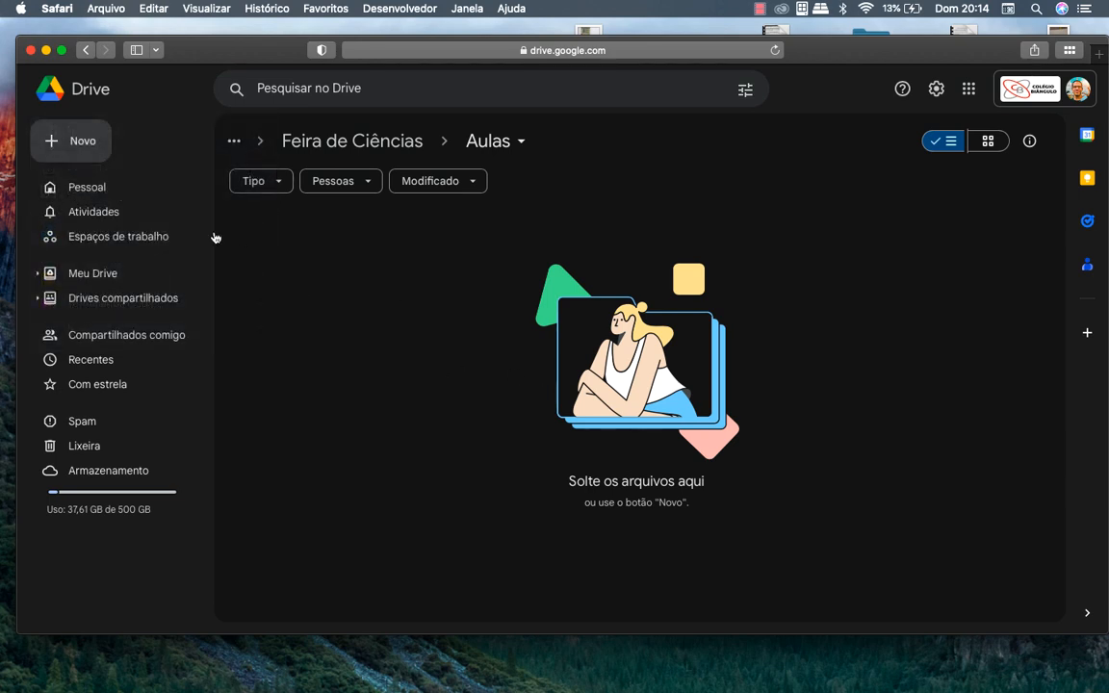
click(80, 153)
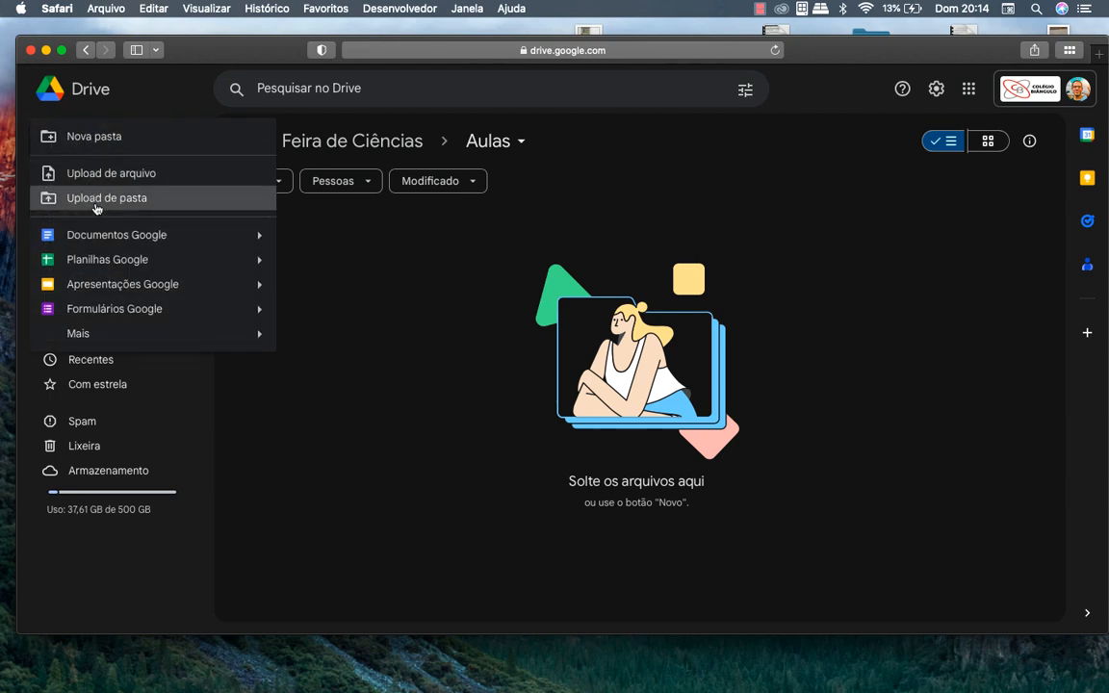
click(104, 260)
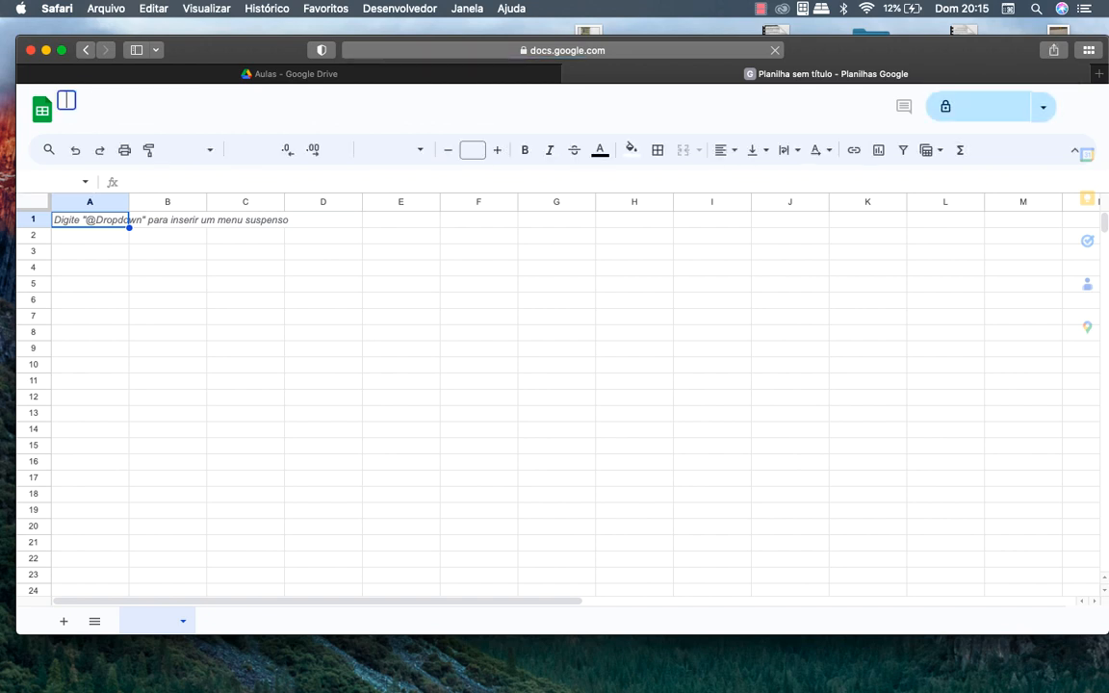
Title the spreadsheet 'iWater' and clear the stray letter typed into A1
text(Q)
key(Return)
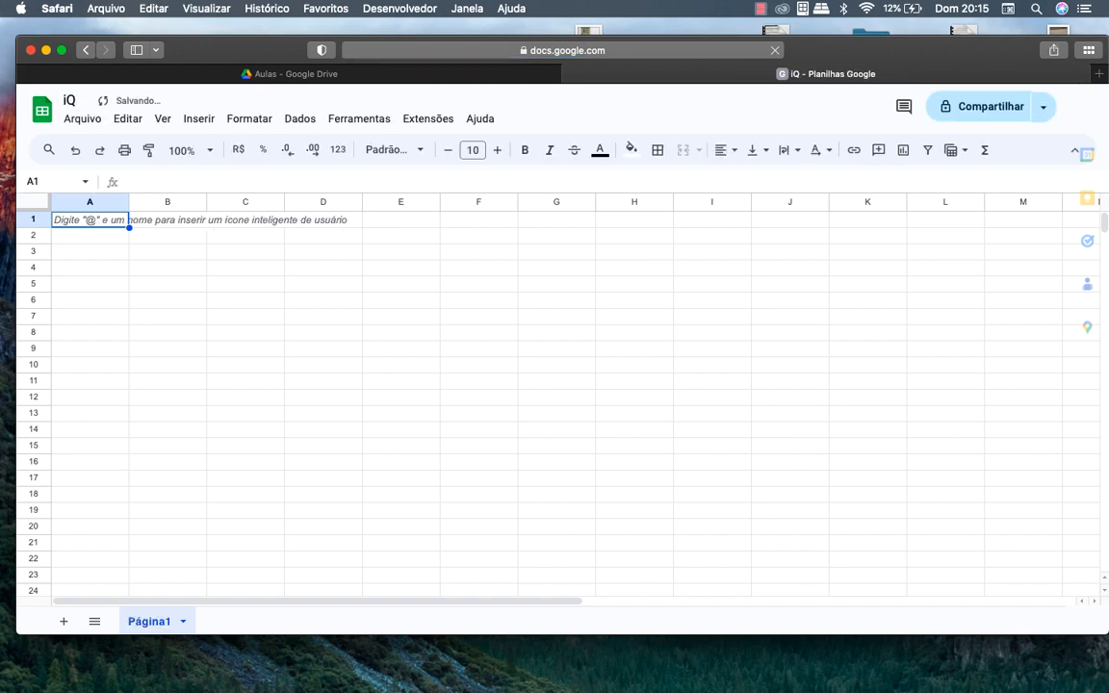
text(W)
key(BackSpace)
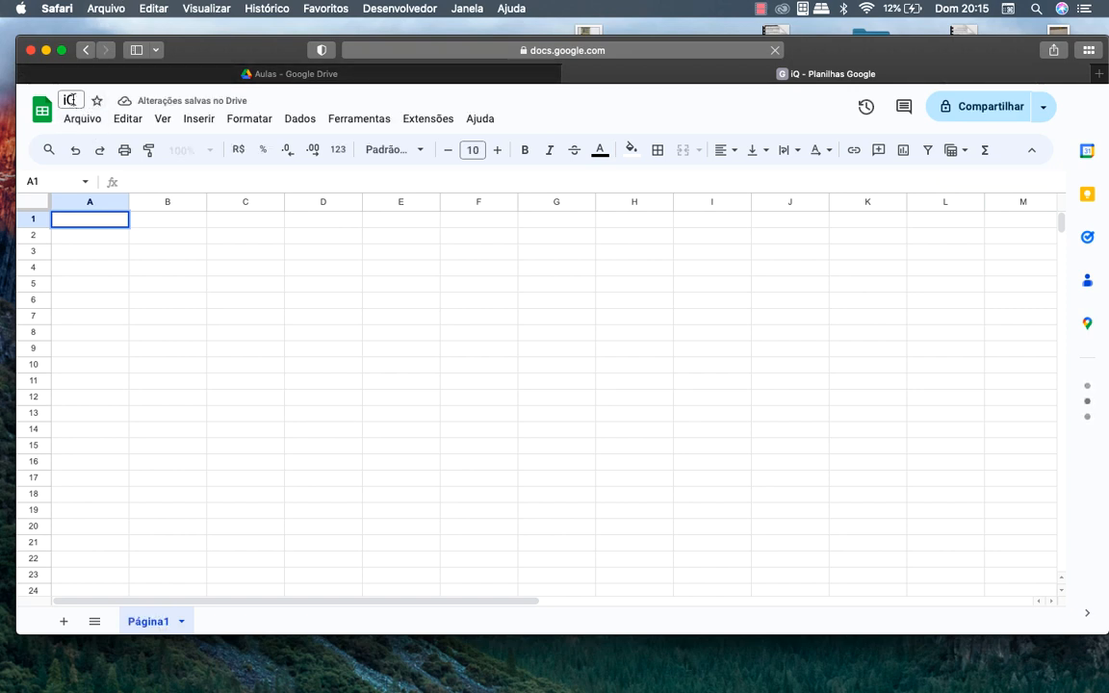
text(i)
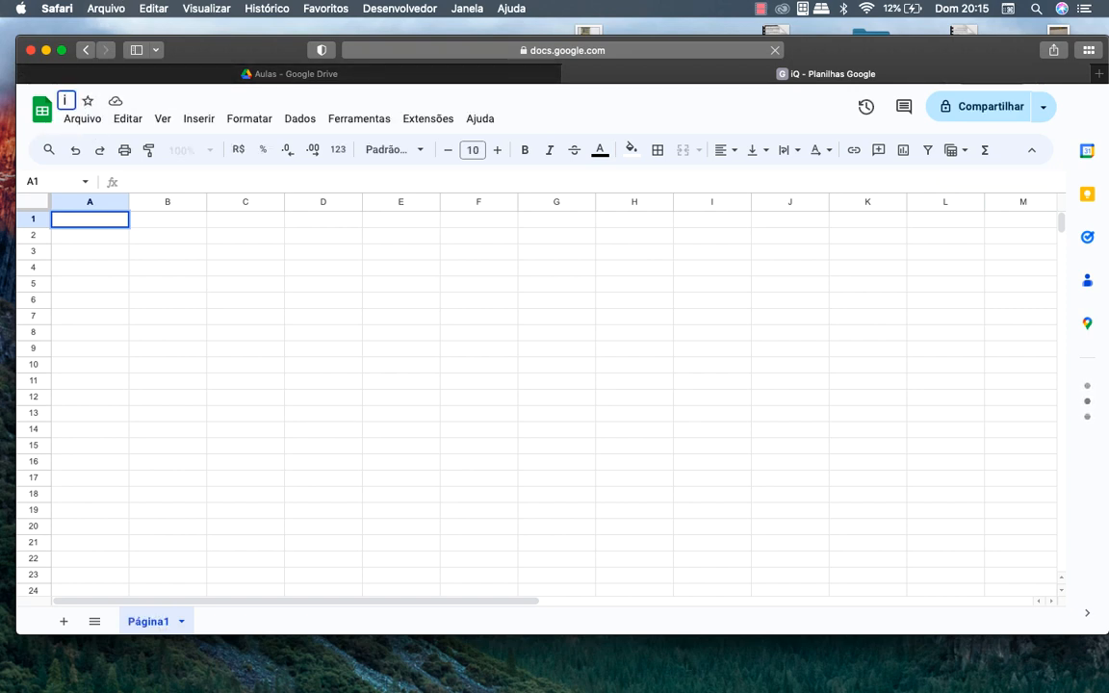
text(Water)
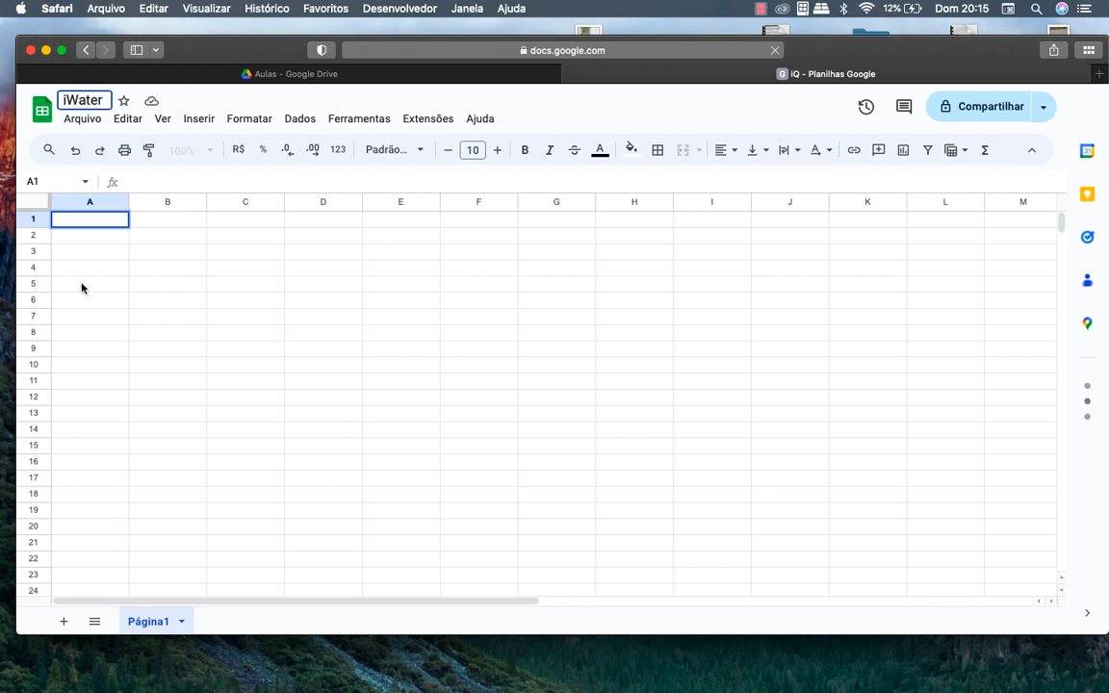
click(85, 243)
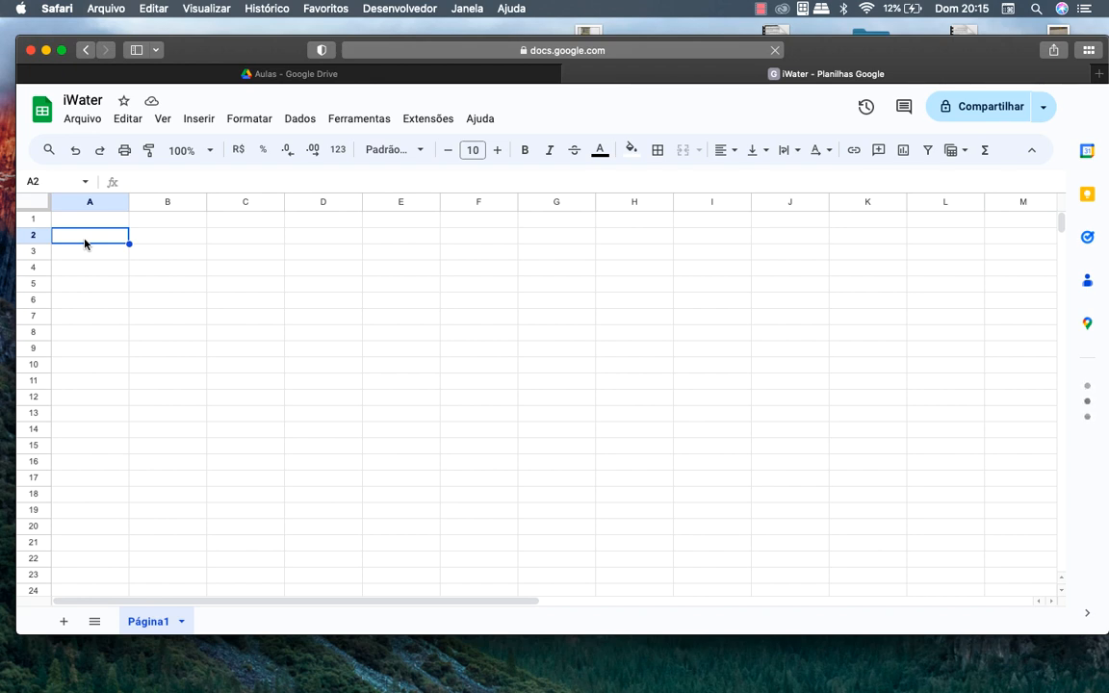
Enter 'Usuário:' in A2, narrow column A and widen column B for the name
text(Usuário)
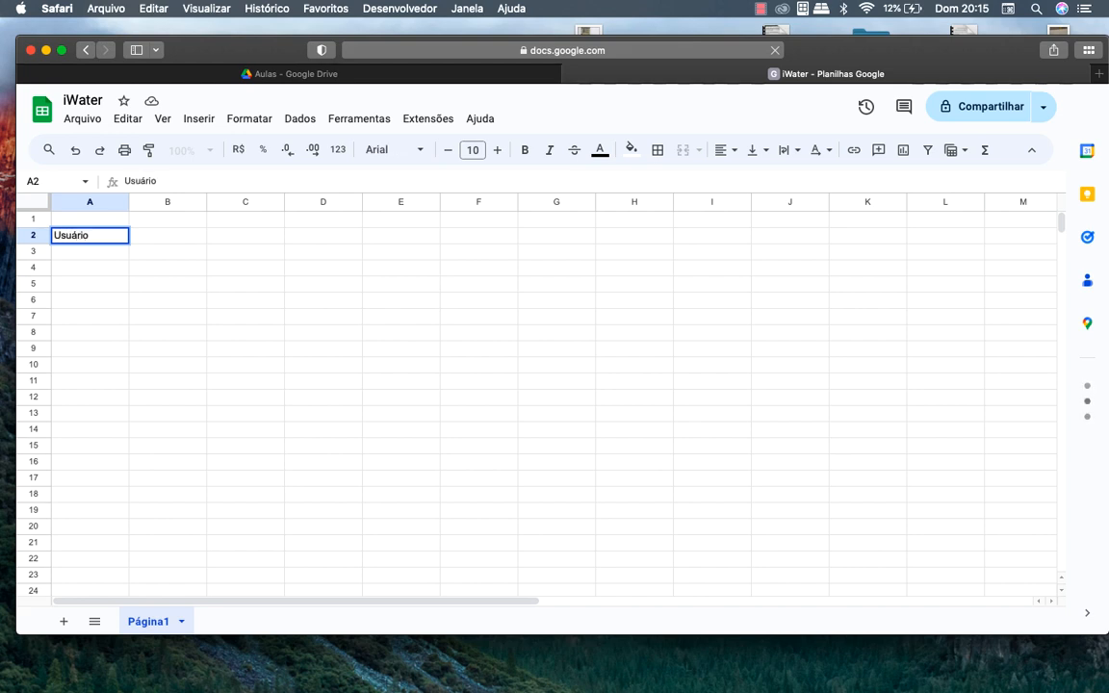
text(")
key(BackSpace)
text(;)
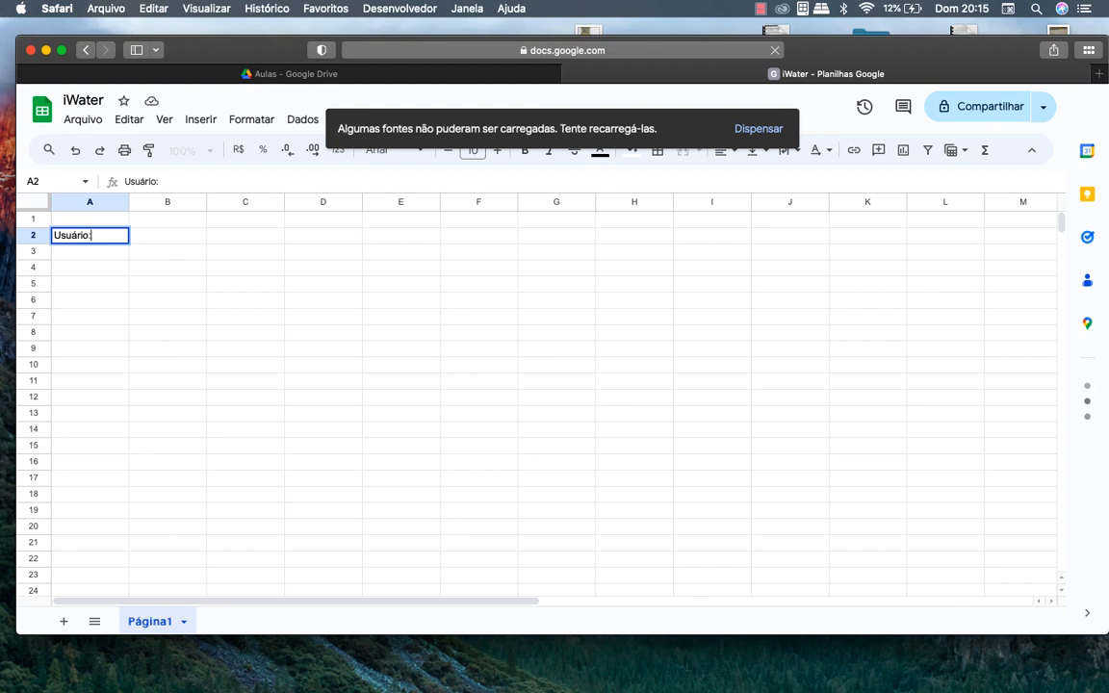
key(Tab)
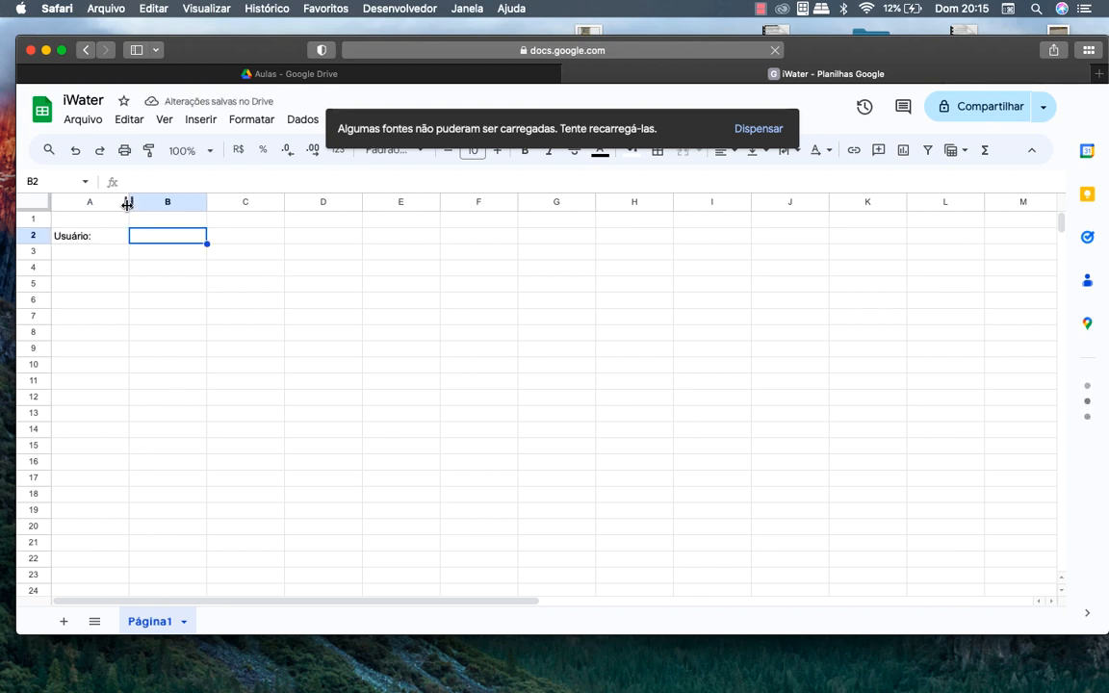
drag(128, 202, 99, 201)
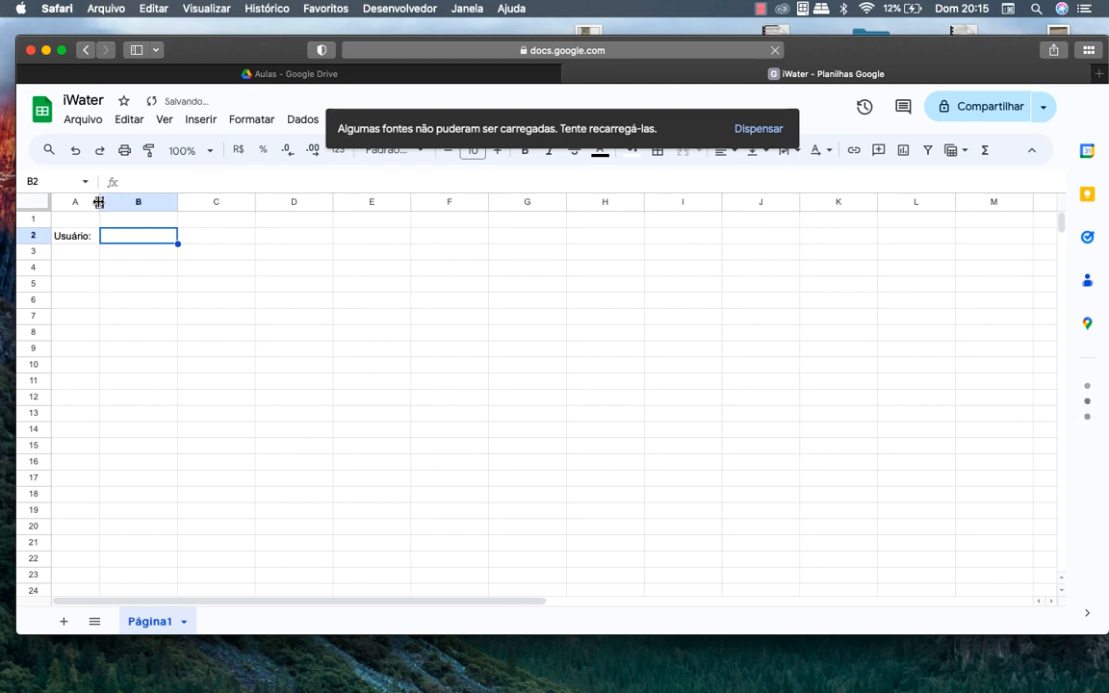
drag(176, 201, 331, 229)
Enter 'Peso:' in C2 and narrow columns C and D
click(361, 243)
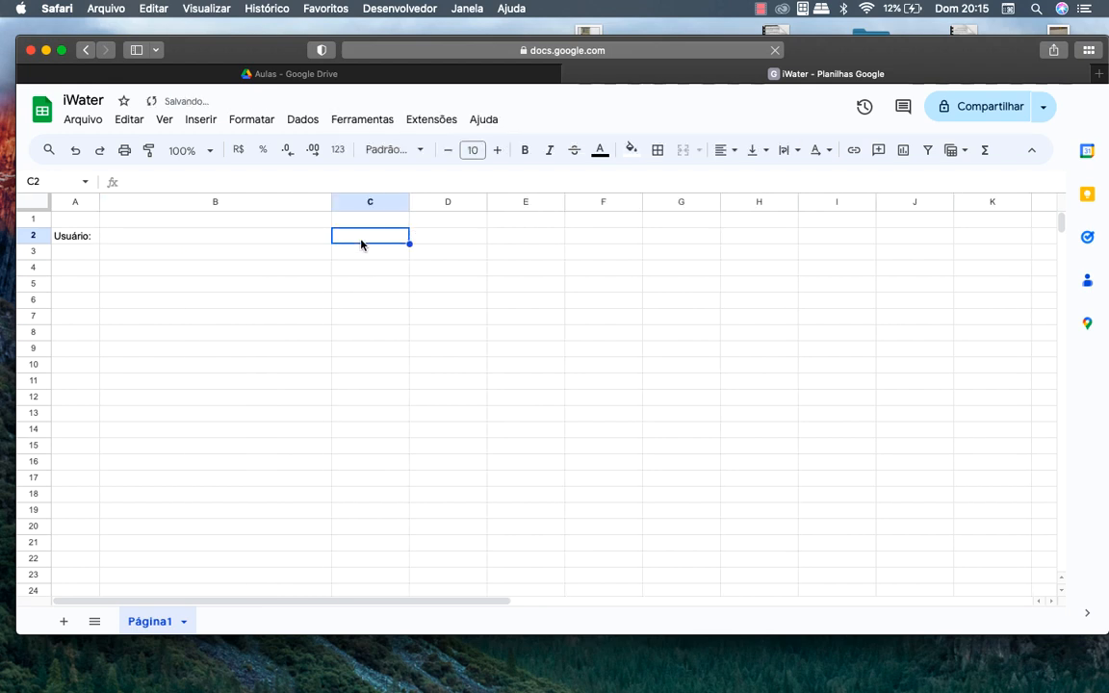
text(Peso)
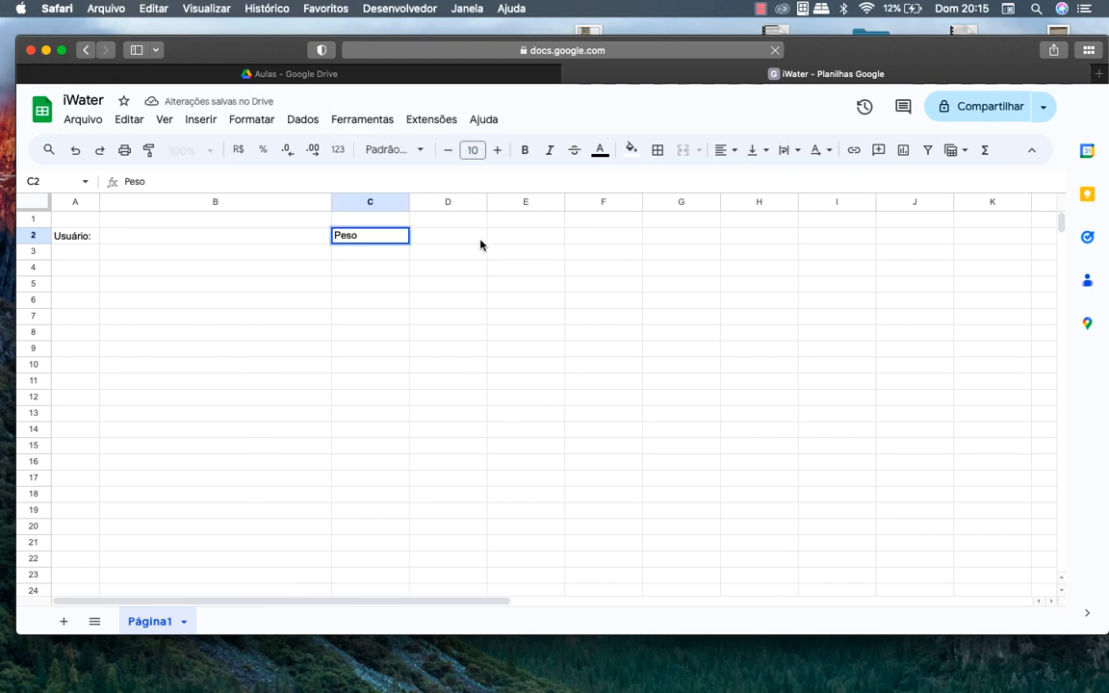
click(477, 240)
click(391, 240)
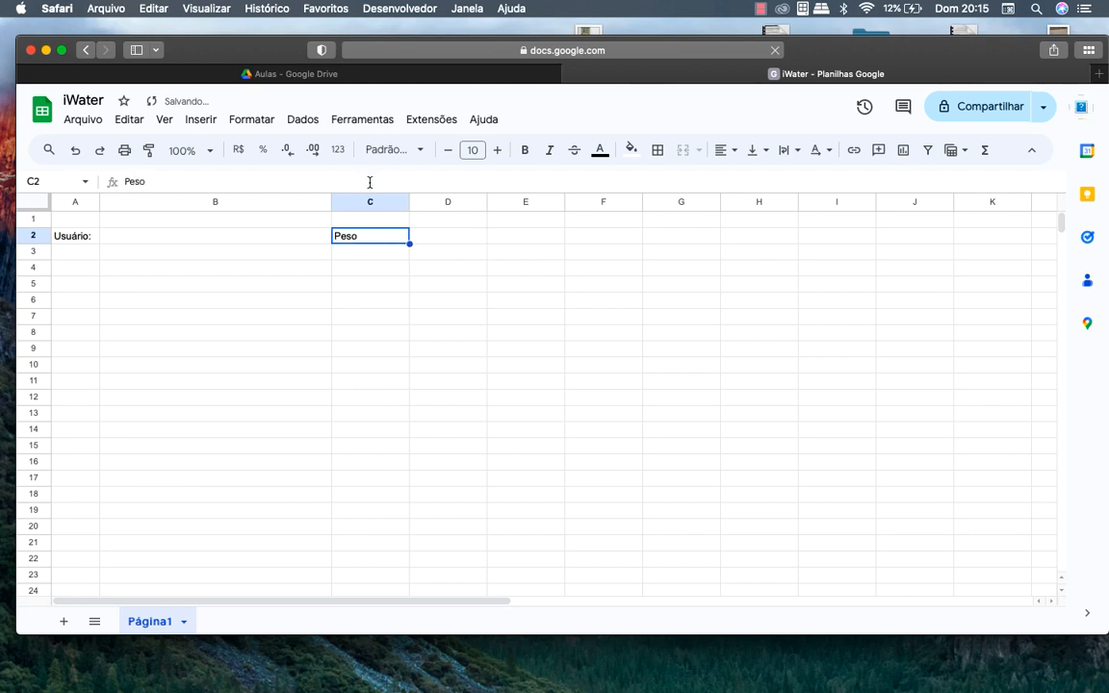
click(369, 181)
text(:)
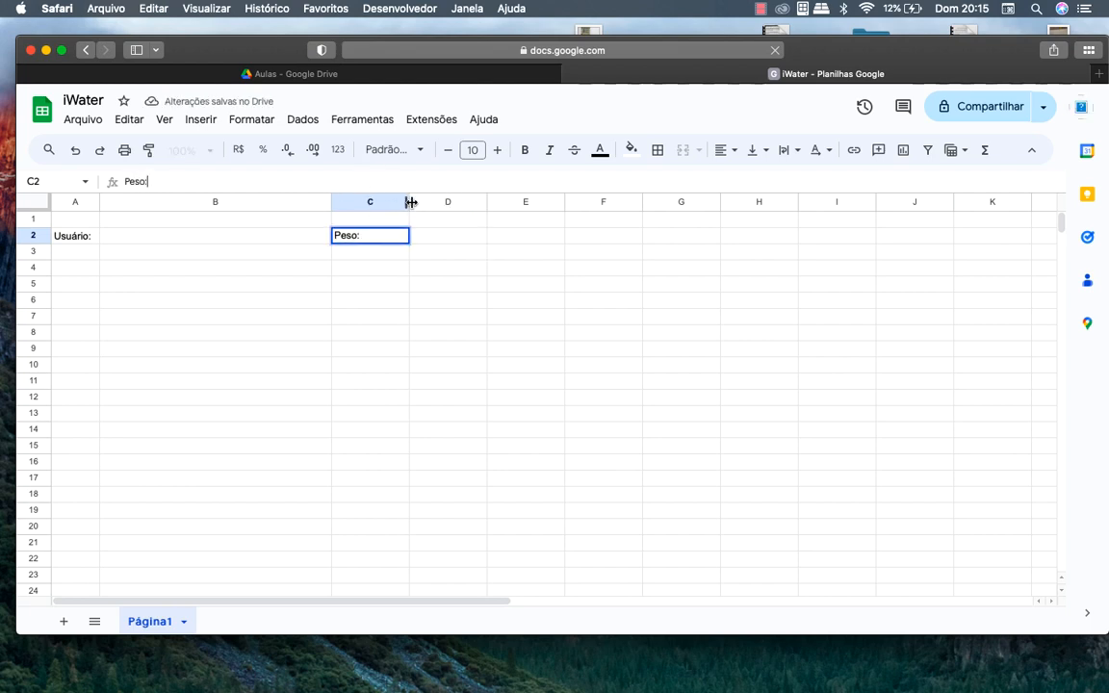
drag(409, 201, 364, 199)
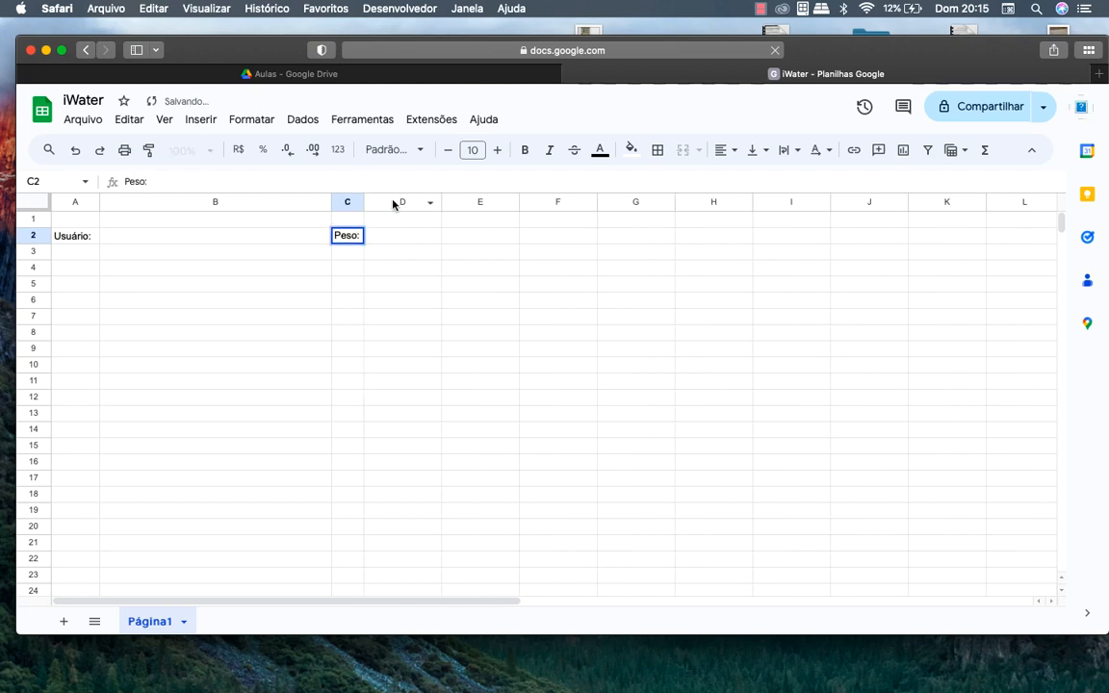
drag(441, 201, 412, 201)
Enter 'Altura:' in E2 and 'Idade:' in G2, narrowing columns E through H
click(460, 241)
text(Al)
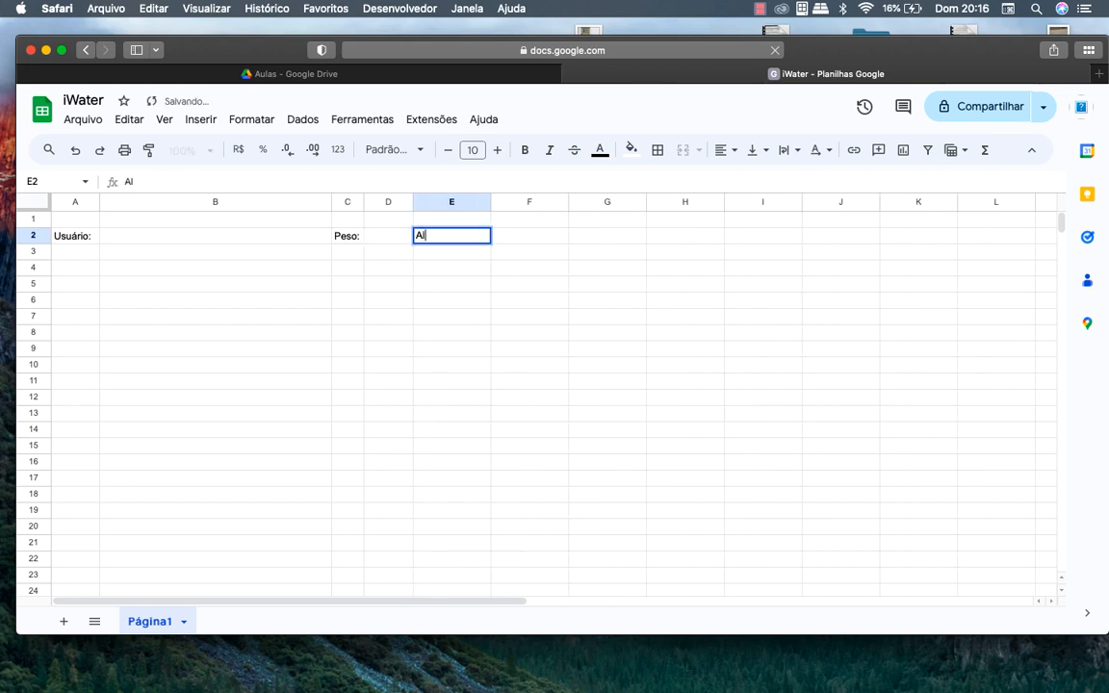
text(tura:)
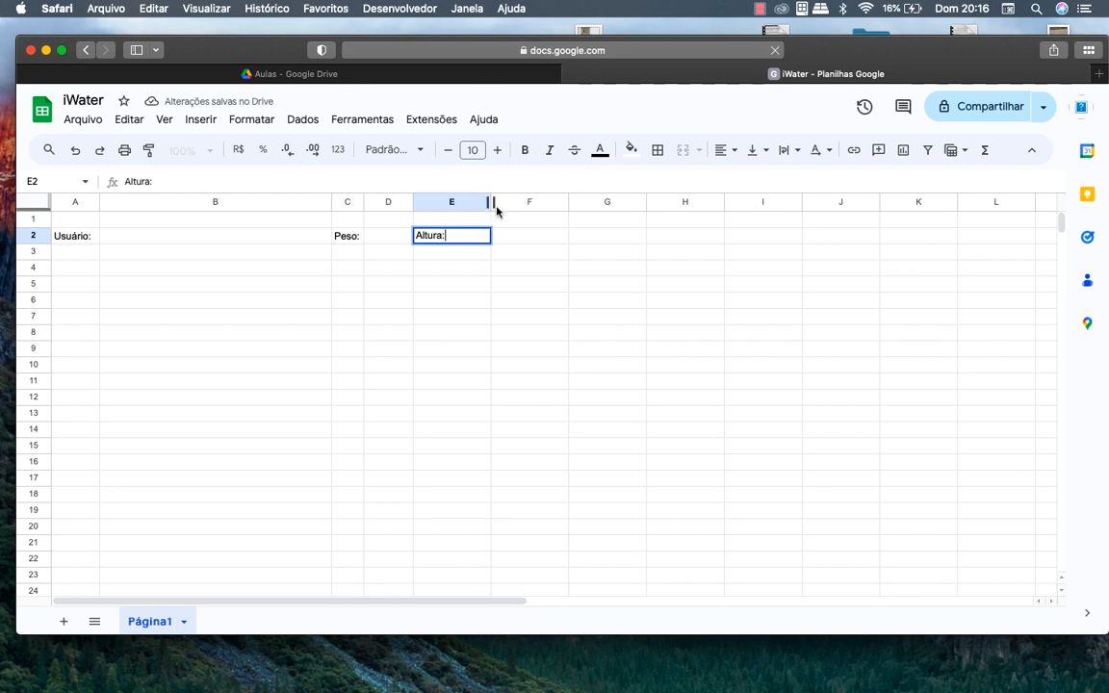
drag(490, 202, 452, 202)
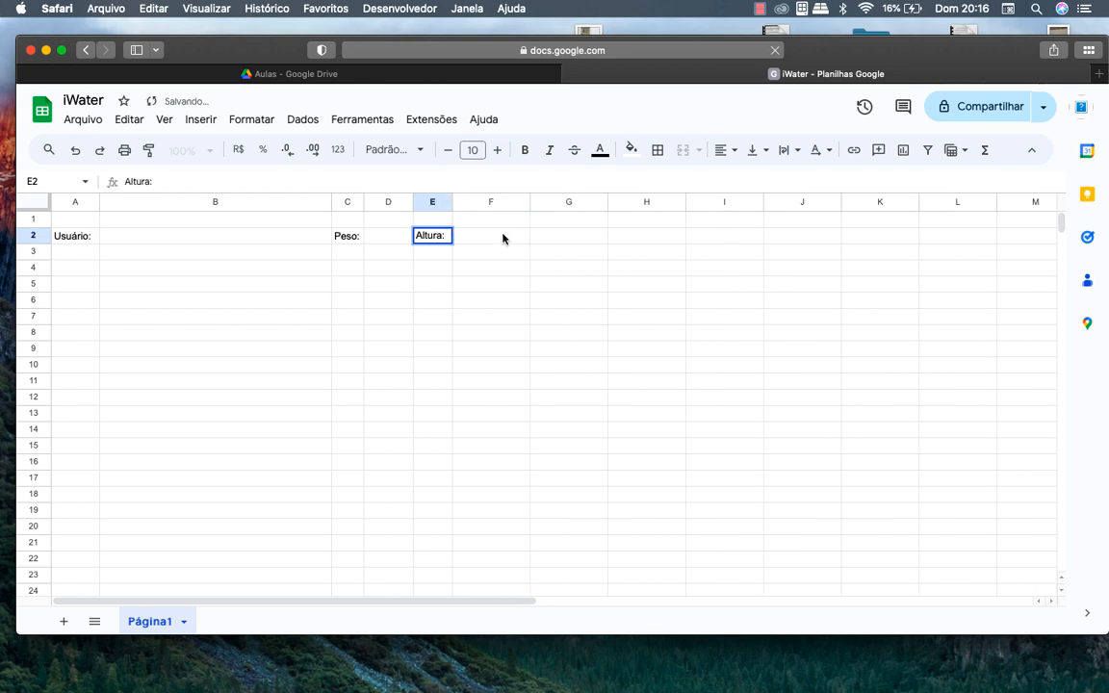
click(505, 238)
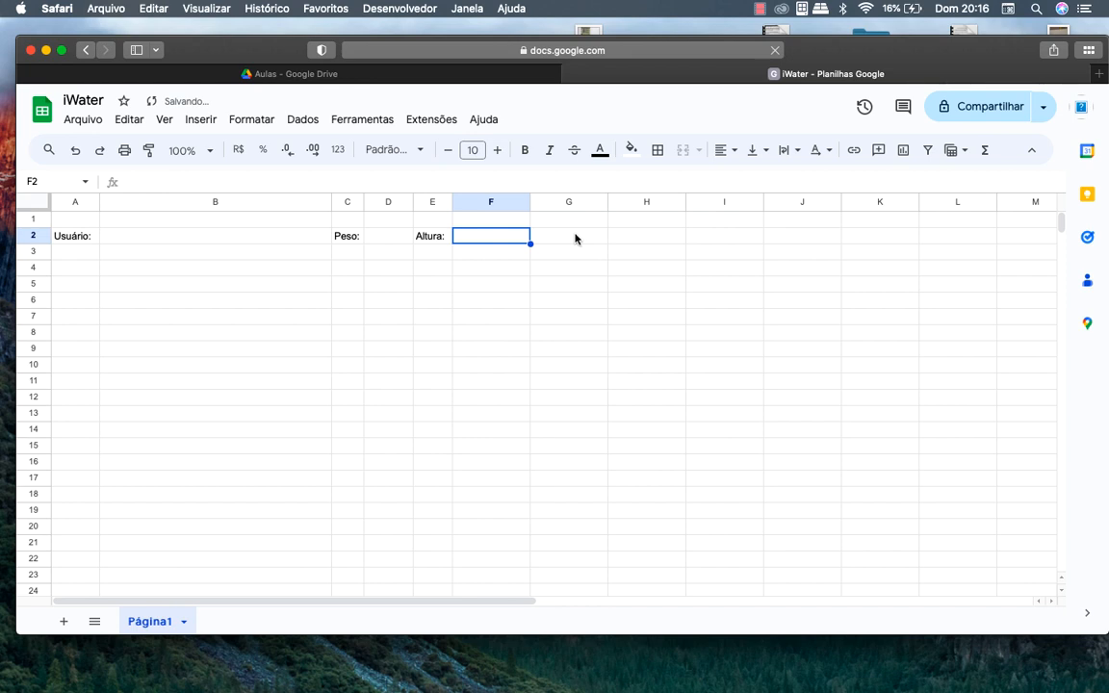
drag(528, 201, 500, 201)
click(532, 243)
text(Idade:)
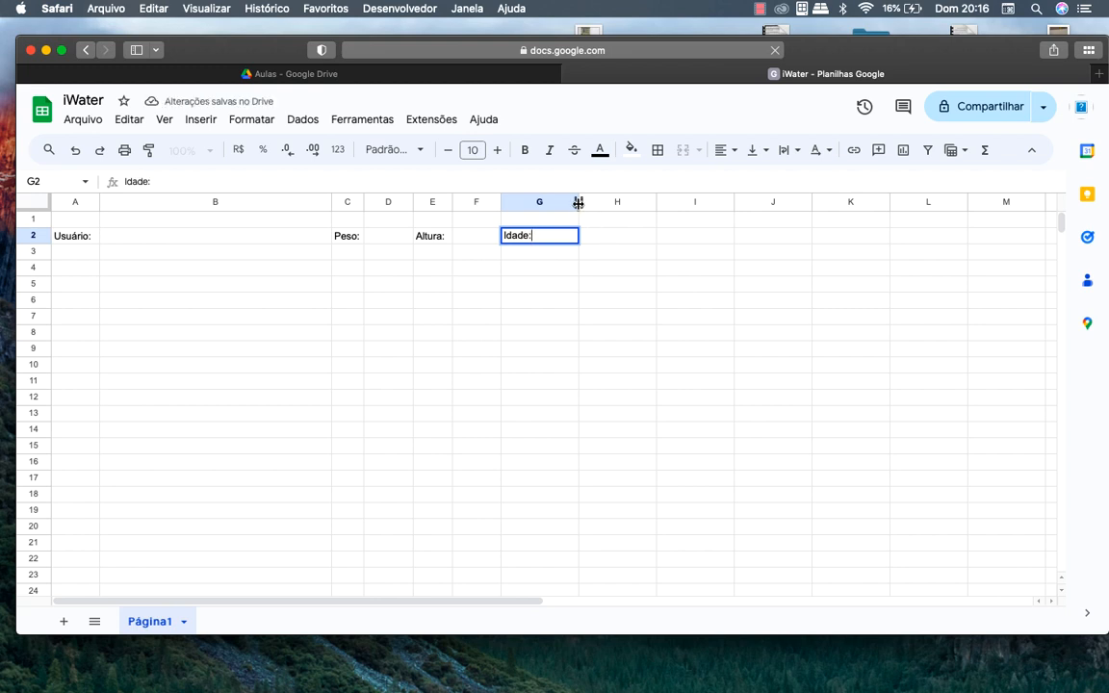
drag(577, 202, 537, 201)
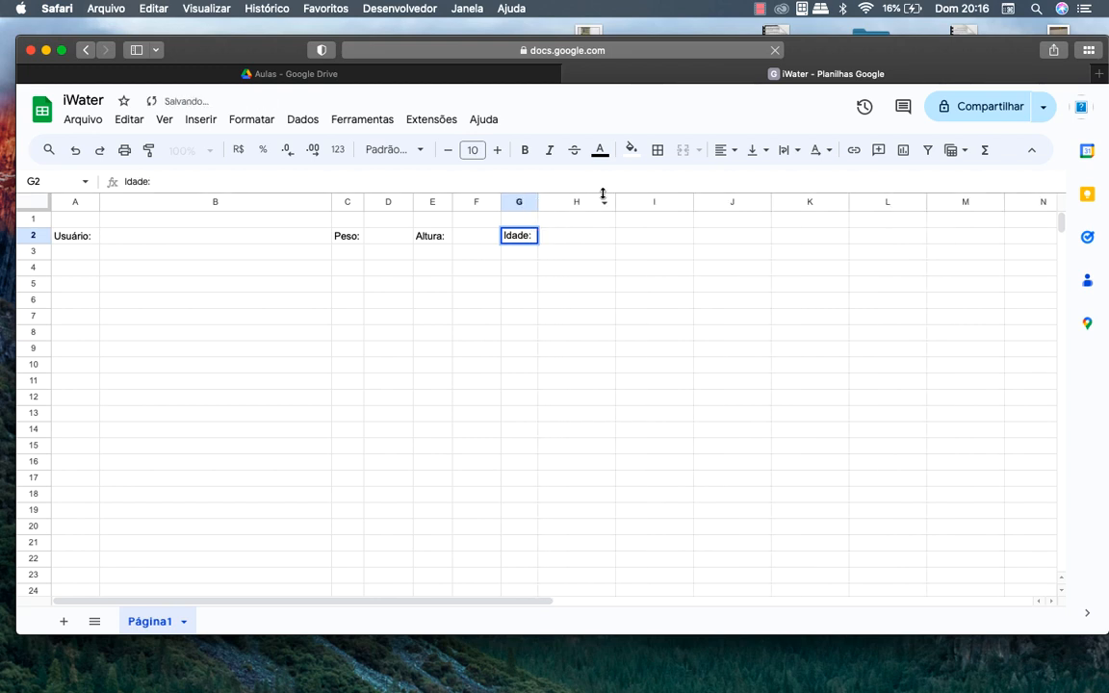
drag(610, 200, 575, 201)
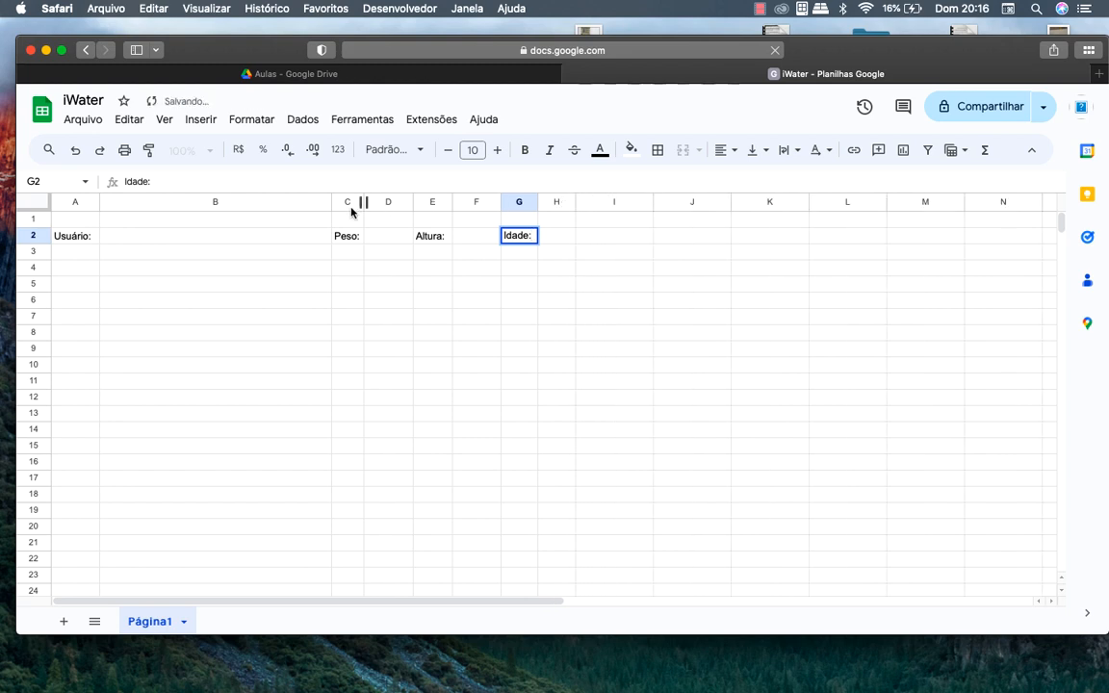
click(78, 220)
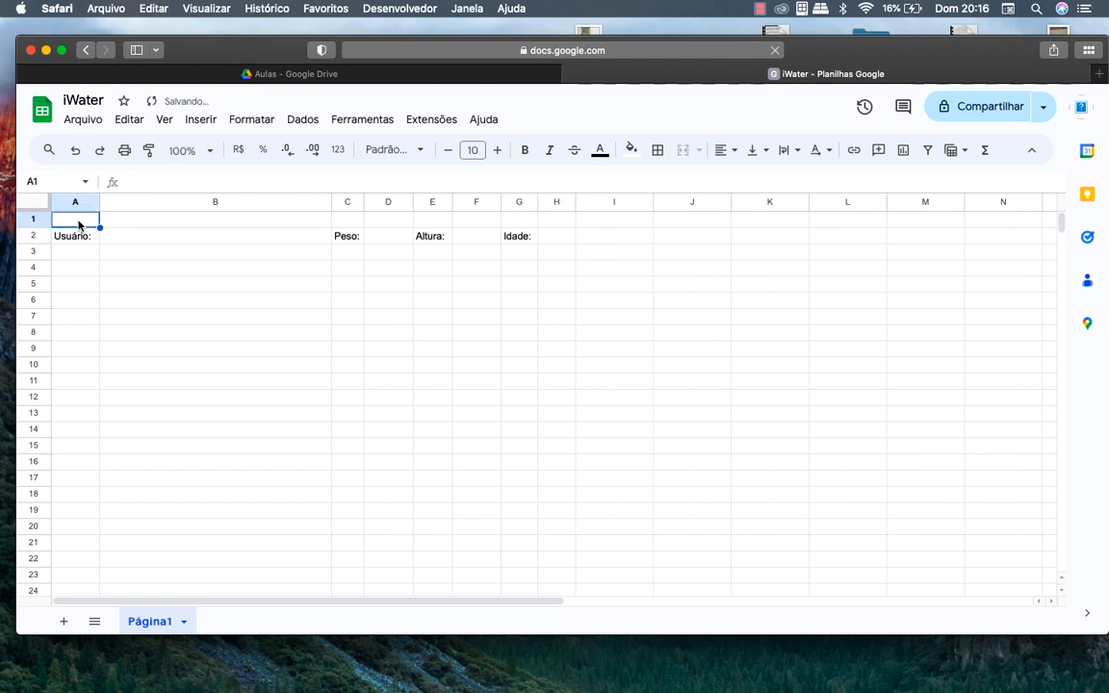
Merge A1:H1 and type the title 'iWater'
drag(78, 221, 568, 199)
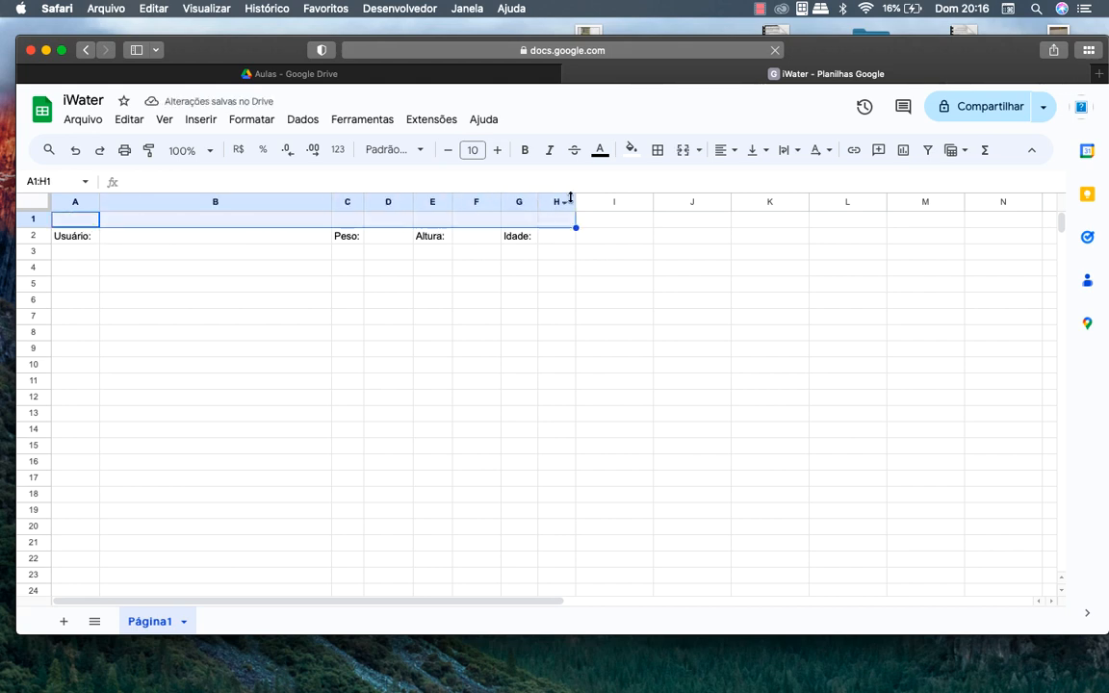
click(683, 151)
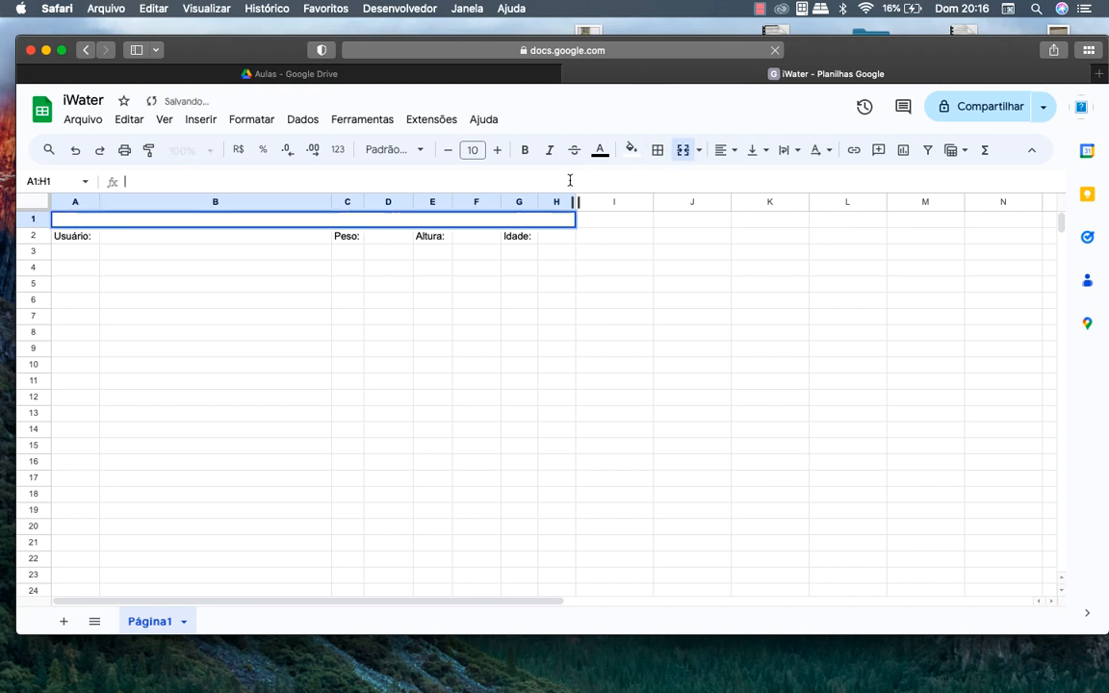
text(Iwta)
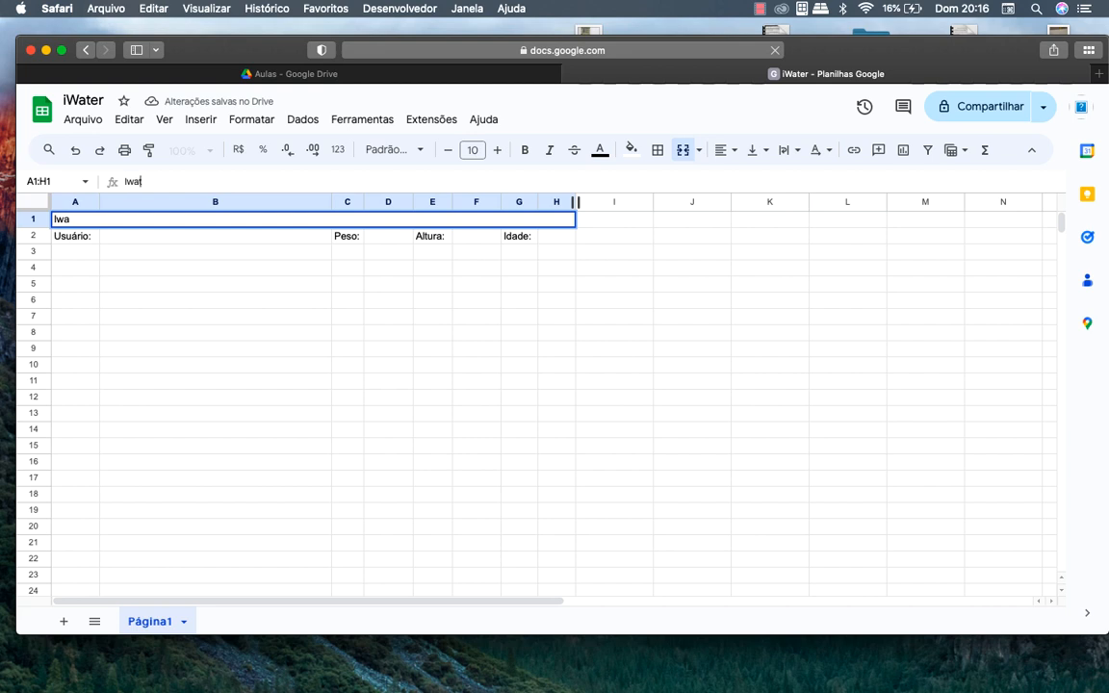
key(BackSpace)
key(BackSpace)
text(Water)
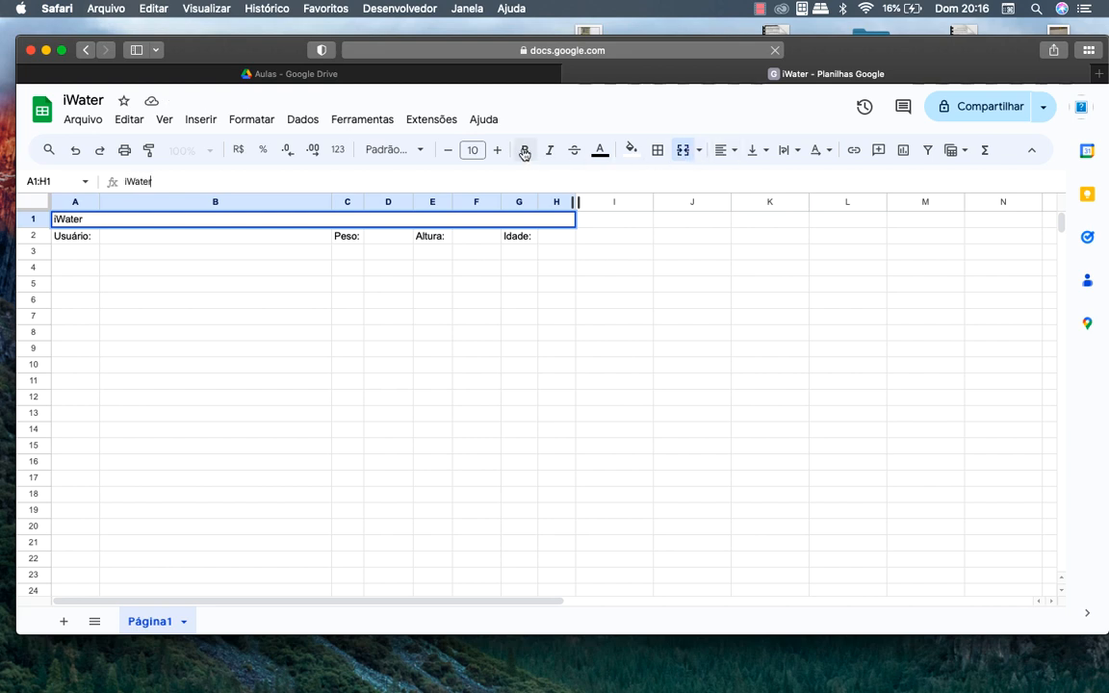
Centre the title horizontally and vertically and set it to wrap
click(723, 154)
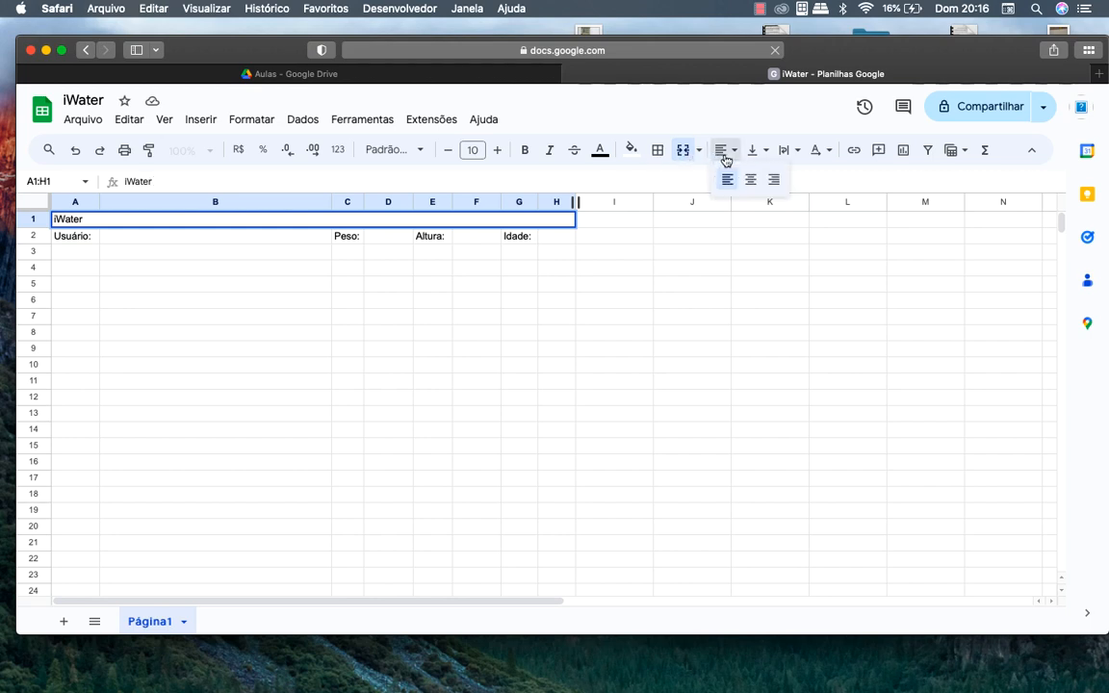
click(750, 182)
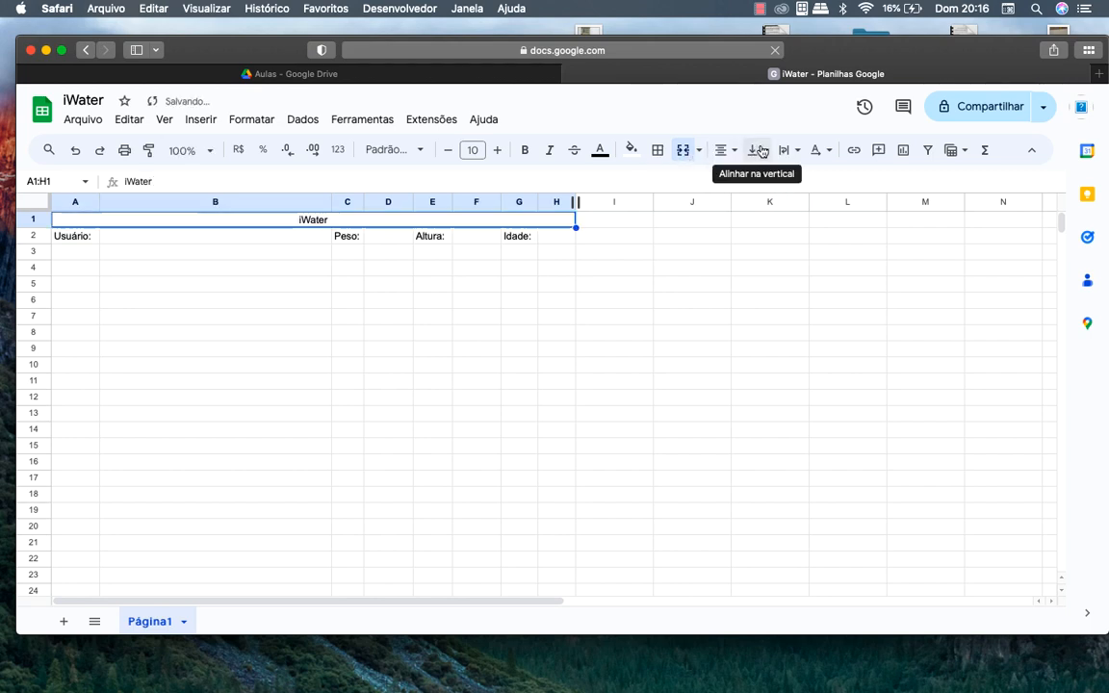
click(757, 151)
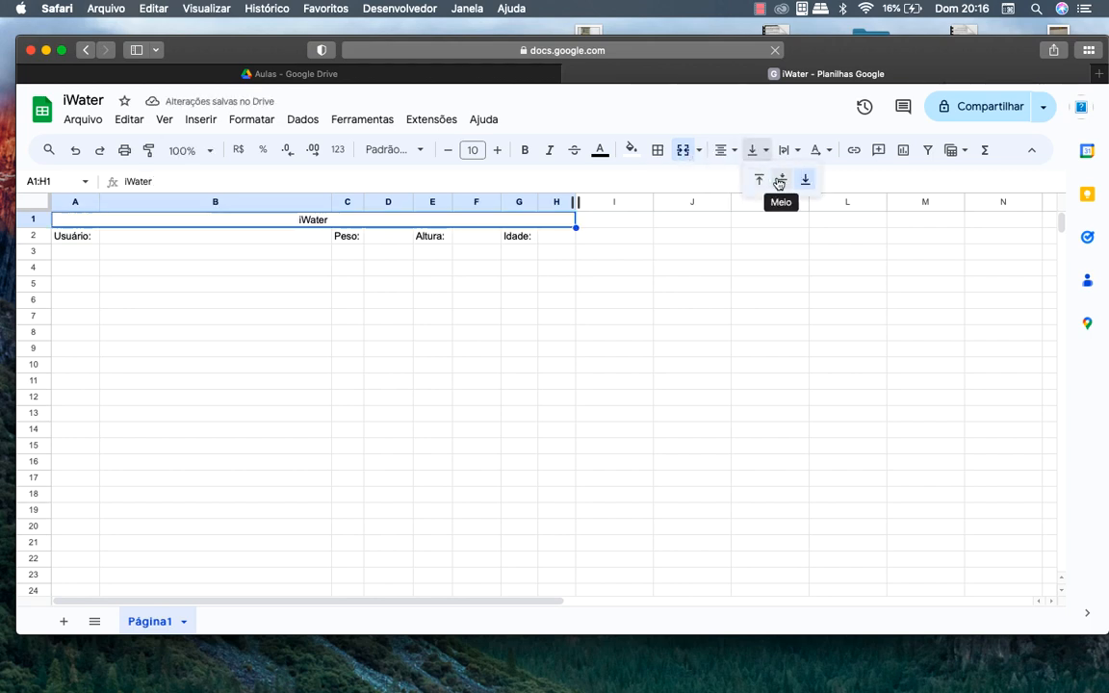
click(785, 183)
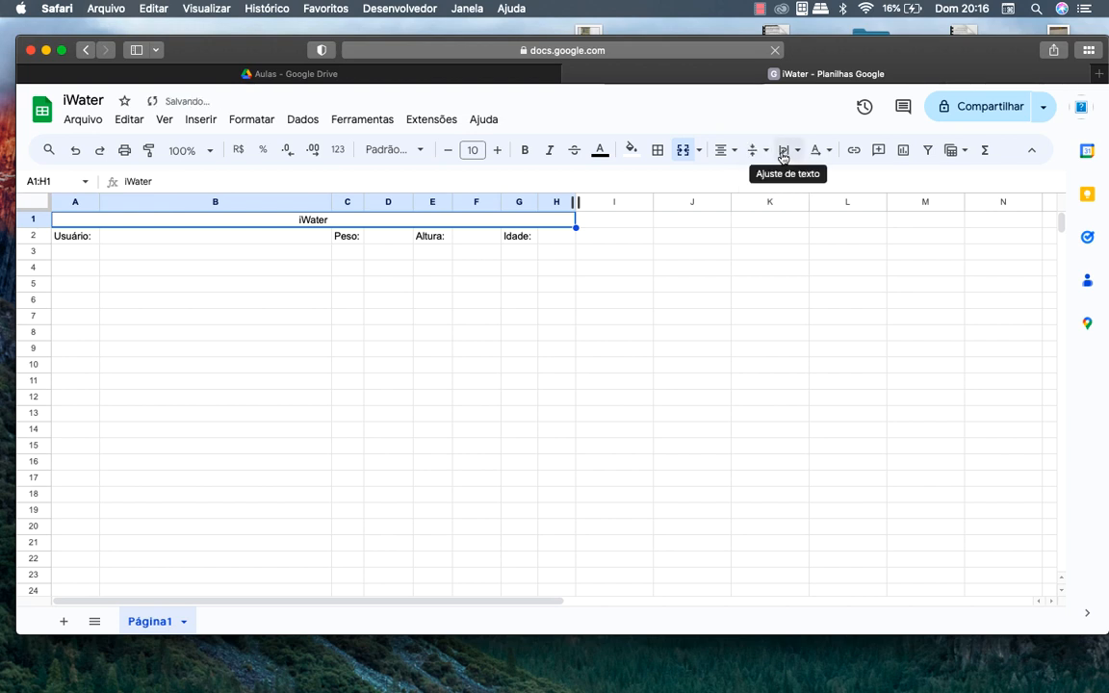
click(787, 152)
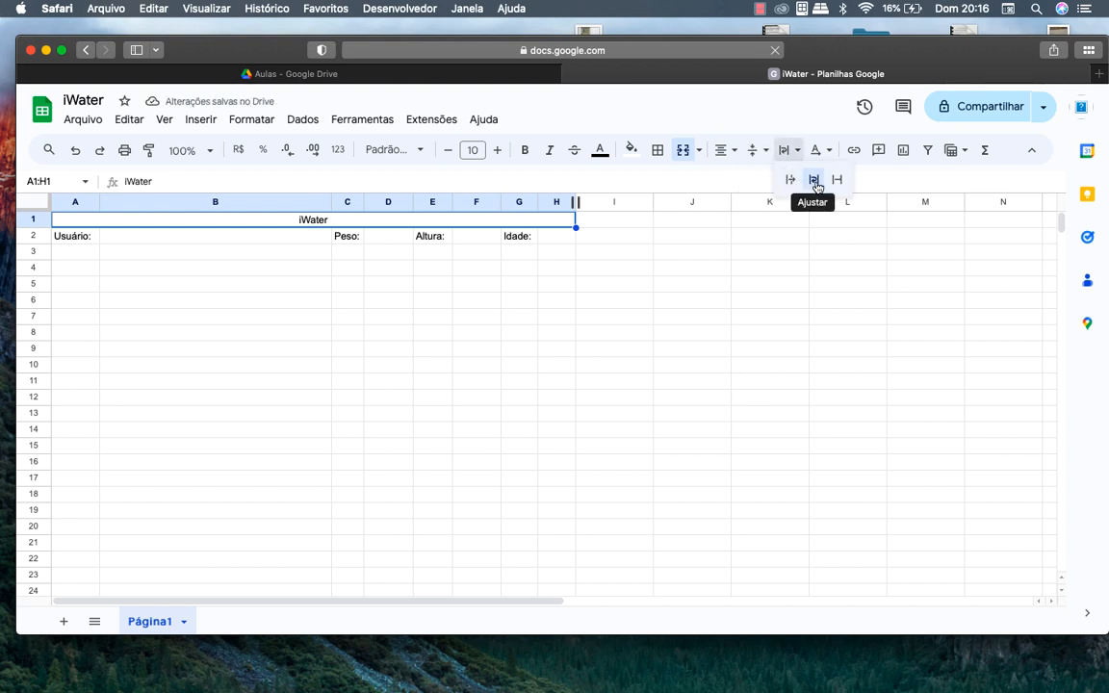
click(814, 183)
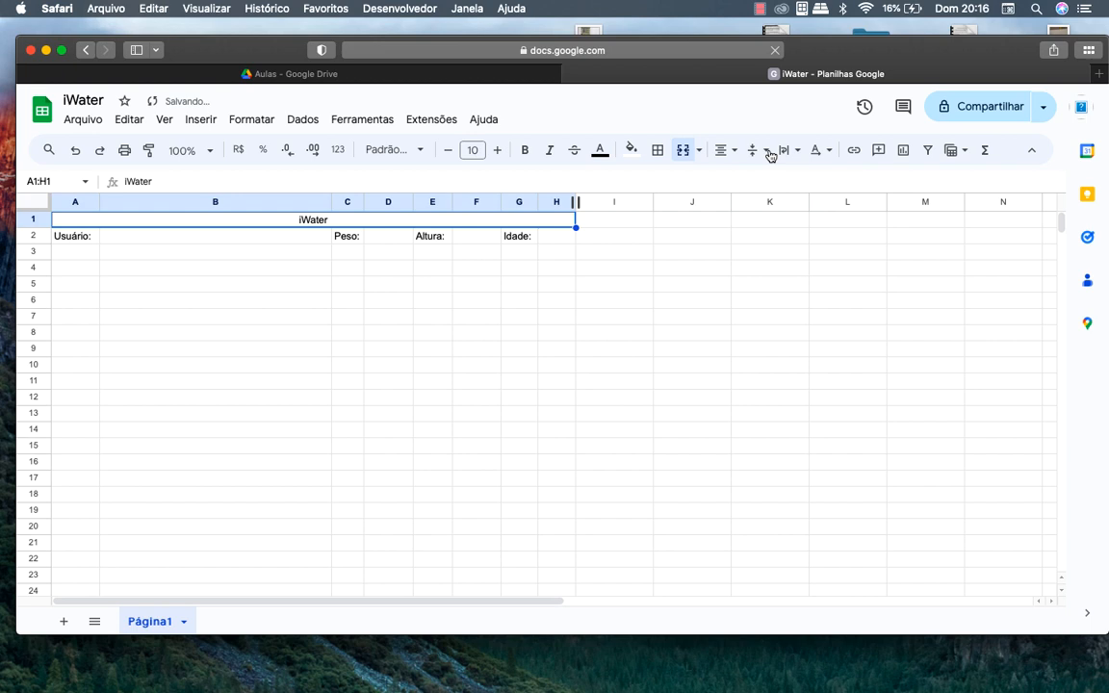
Raise the title's font size to 24
click(496, 150)
click(498, 151)
click(498, 151)
click(497, 151)
click(497, 151)
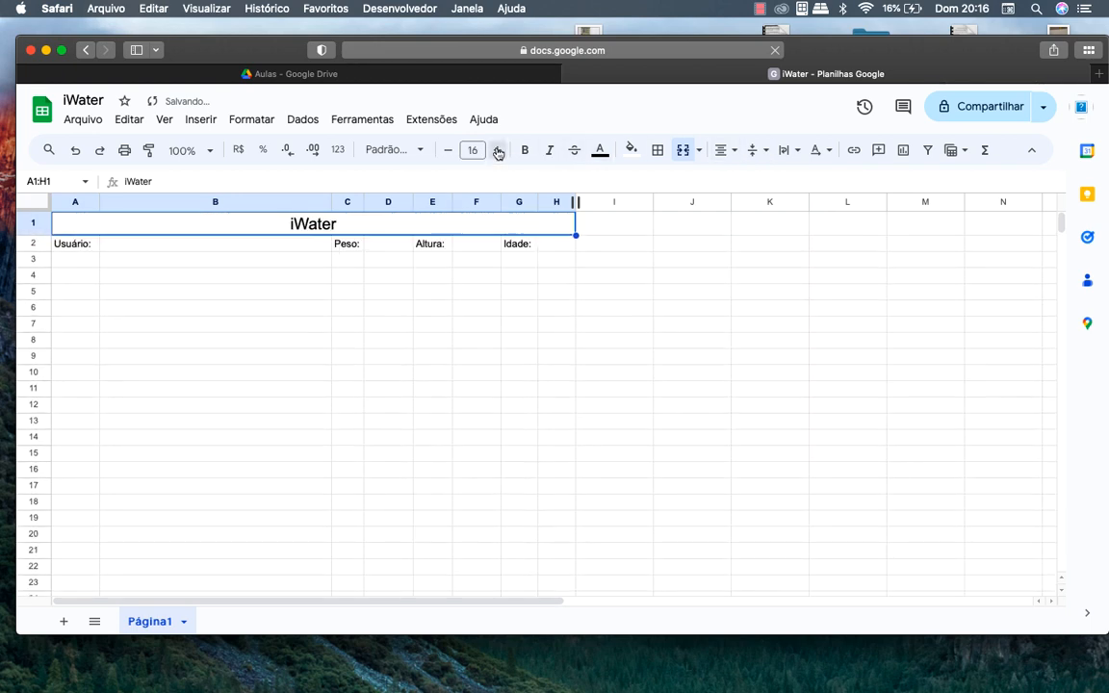
click(498, 151)
click(498, 151)
click(498, 151)
click(497, 151)
click(498, 152)
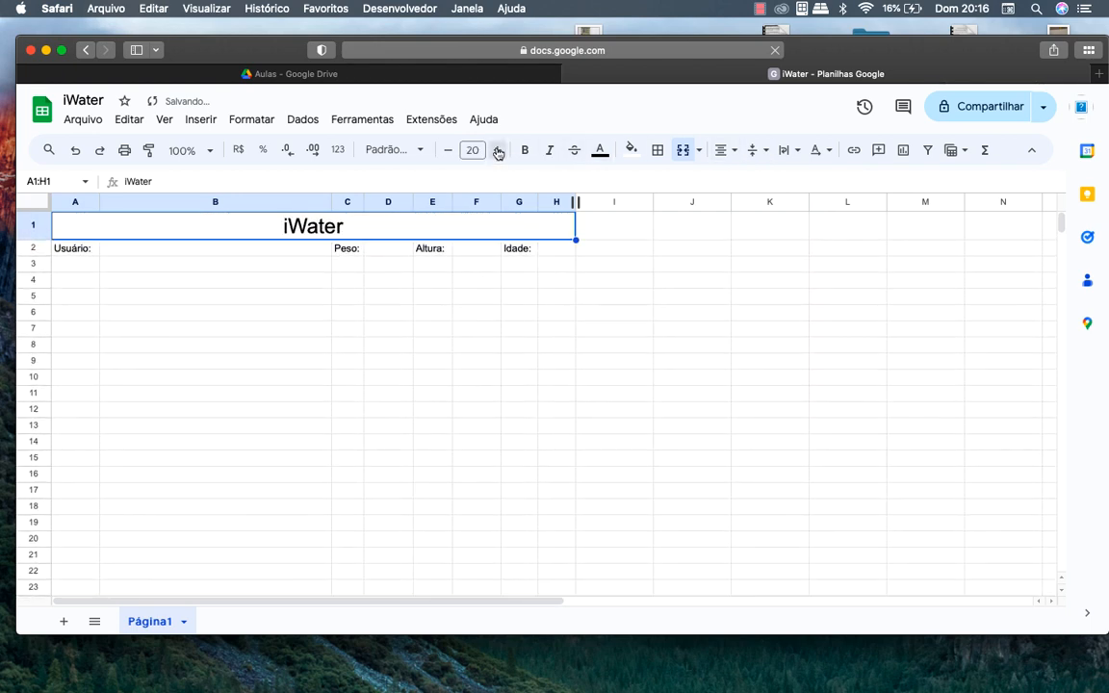
click(497, 151)
click(498, 151)
click(497, 151)
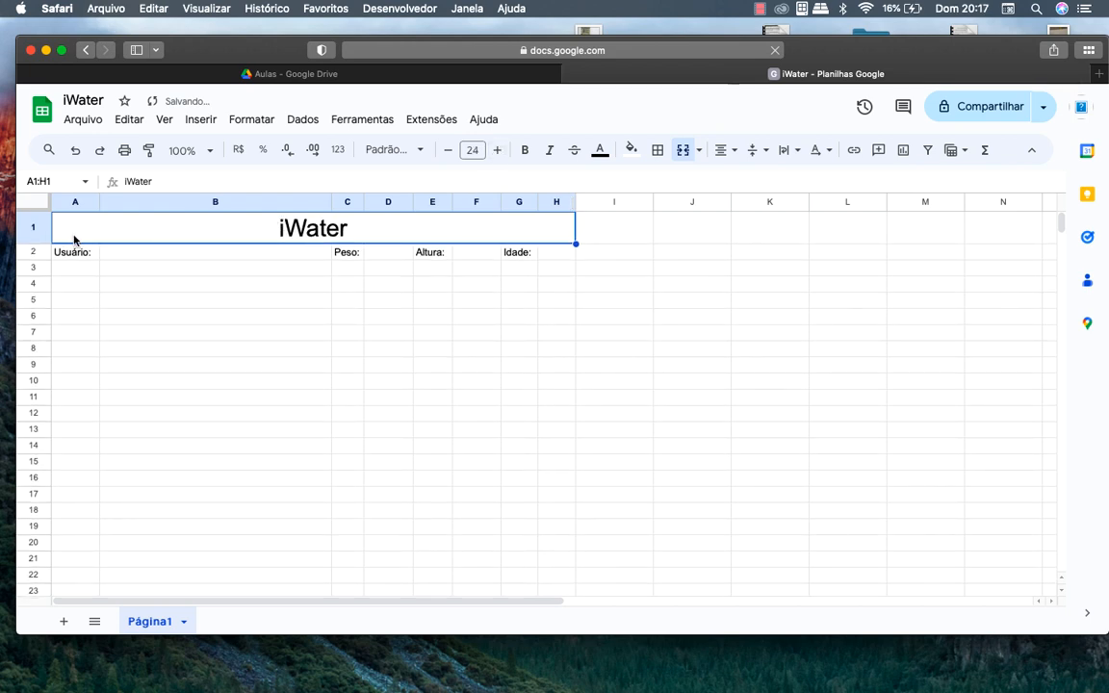
drag(74, 239, 117, 250)
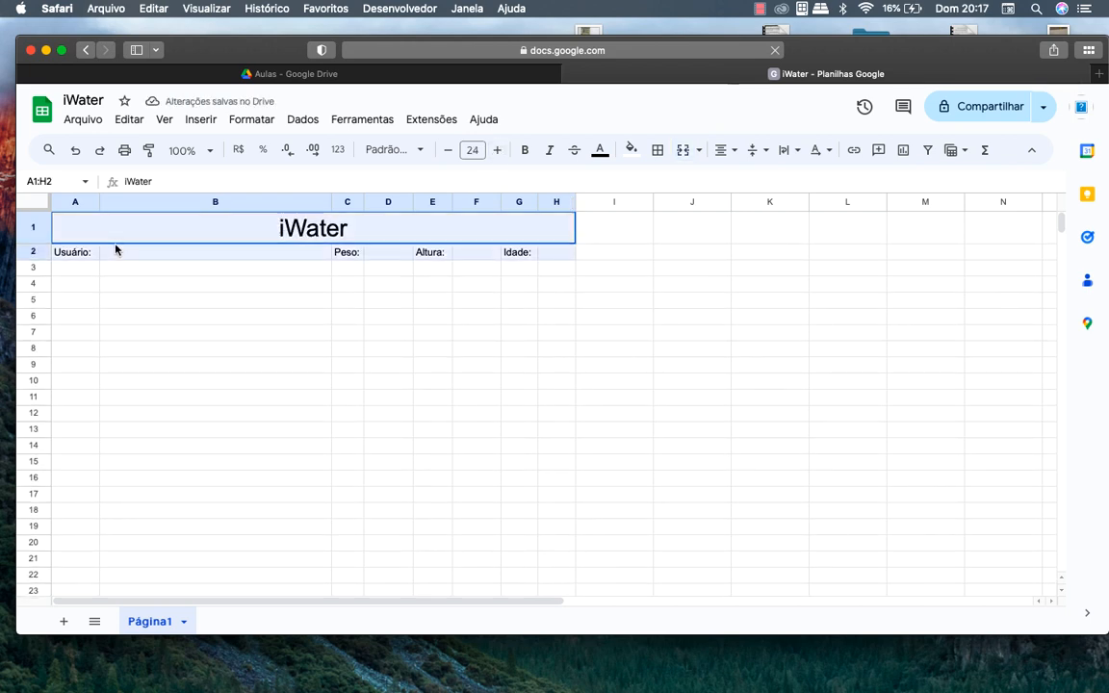
click(662, 155)
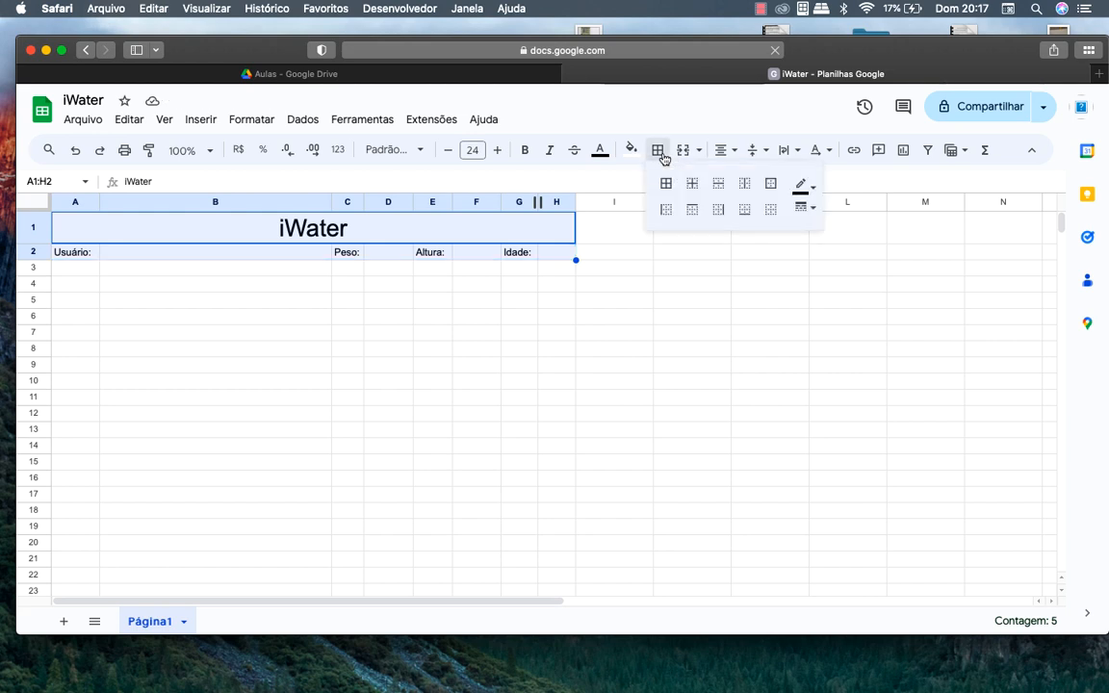
Apply thick borders to every cell of A1:H2
click(666, 183)
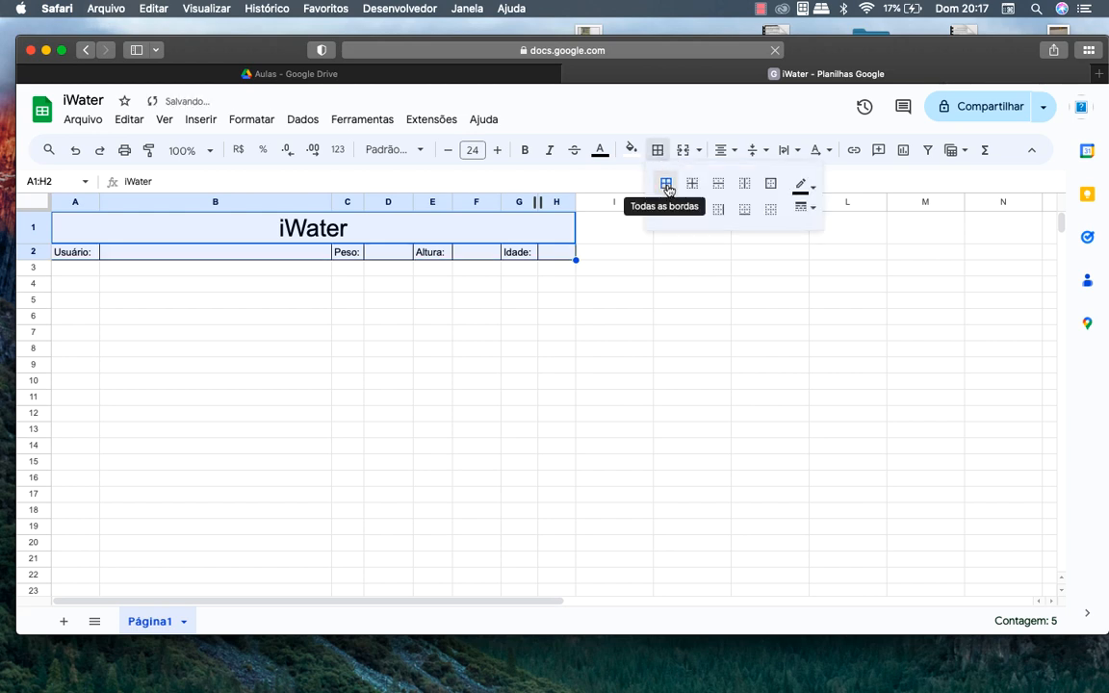
click(799, 209)
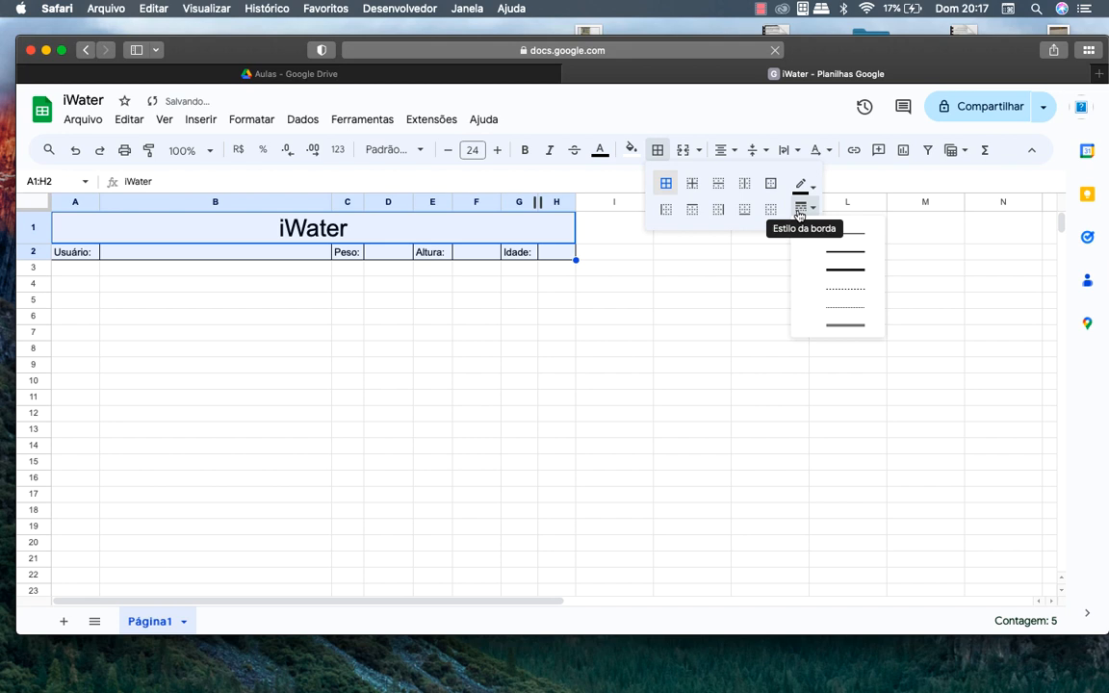
click(841, 325)
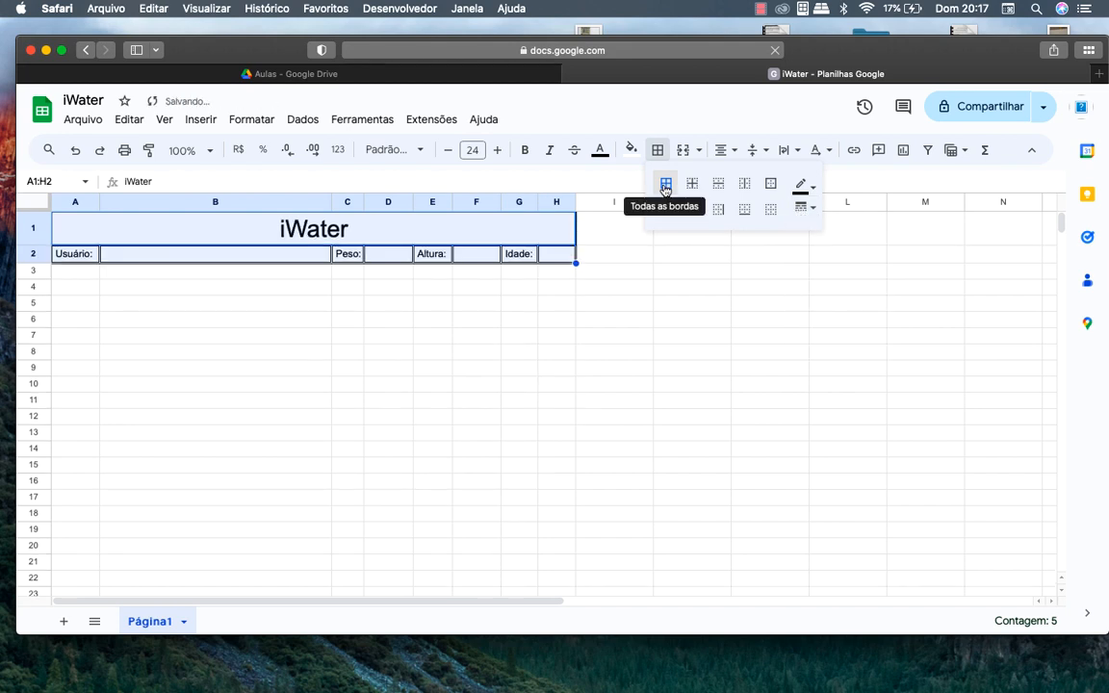
click(79, 272)
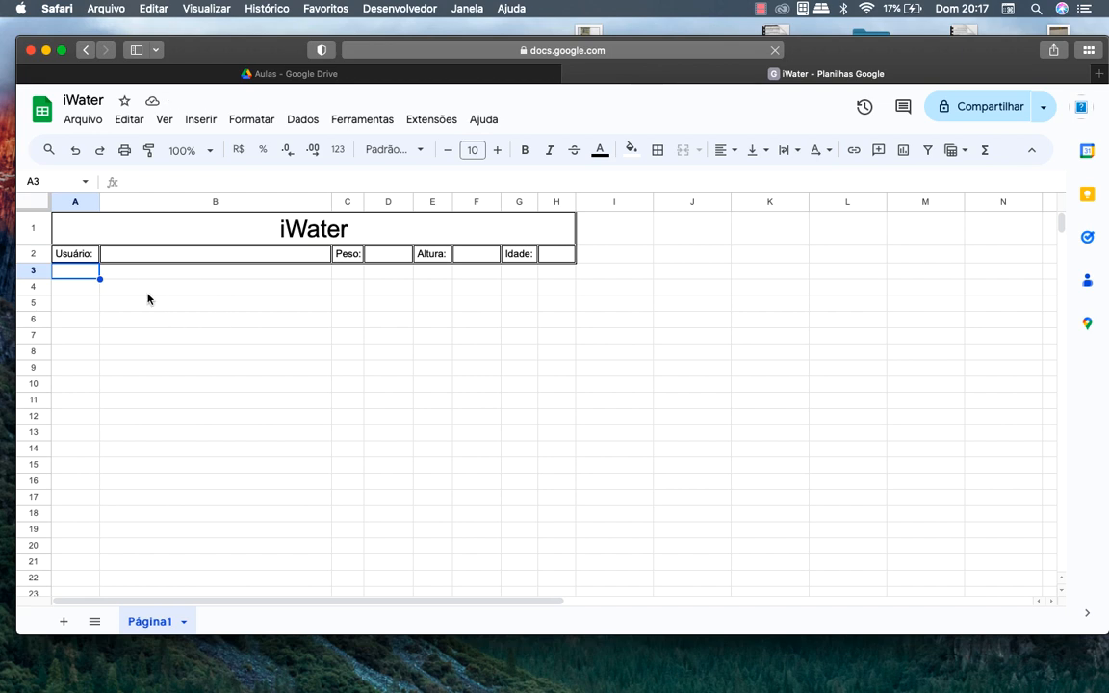
key(shift+Right)
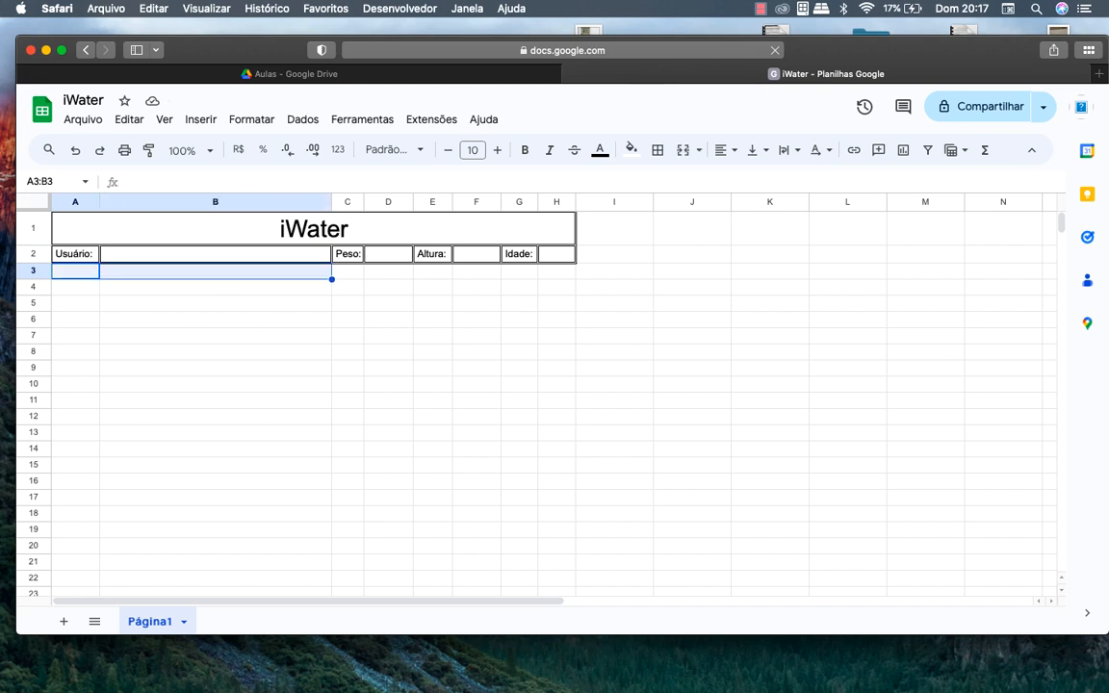
key(shift+Down)
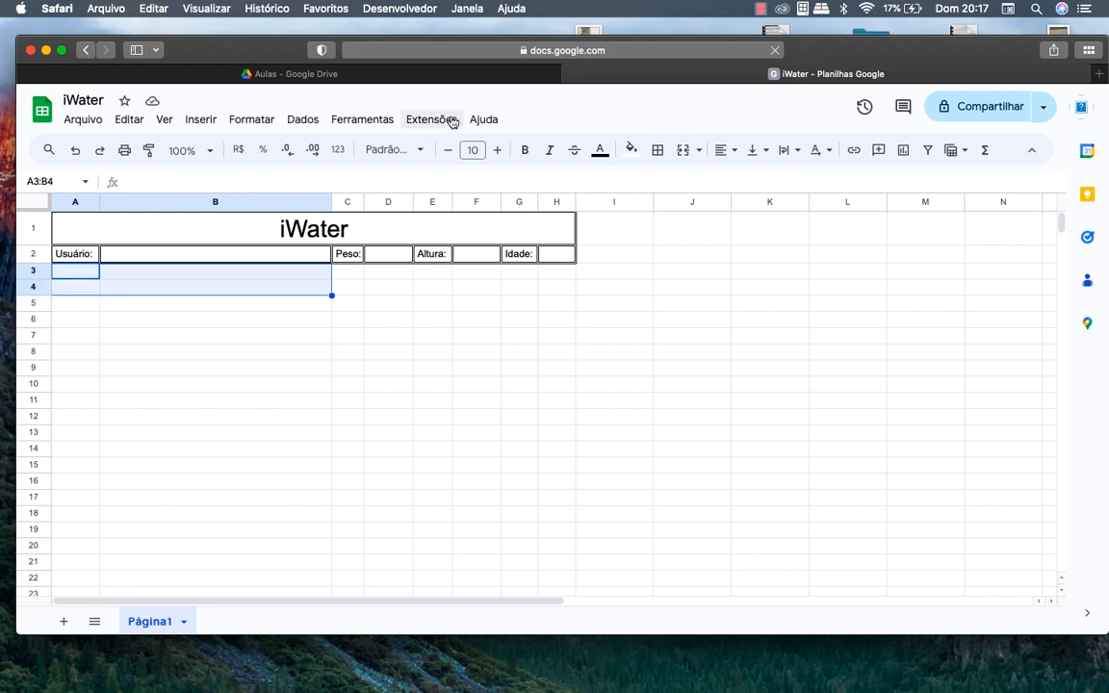
Merge A3:B4 into one cell labelled 'IMC', then open a new browser tab
drag(84, 276, 142, 288)
click(683, 149)
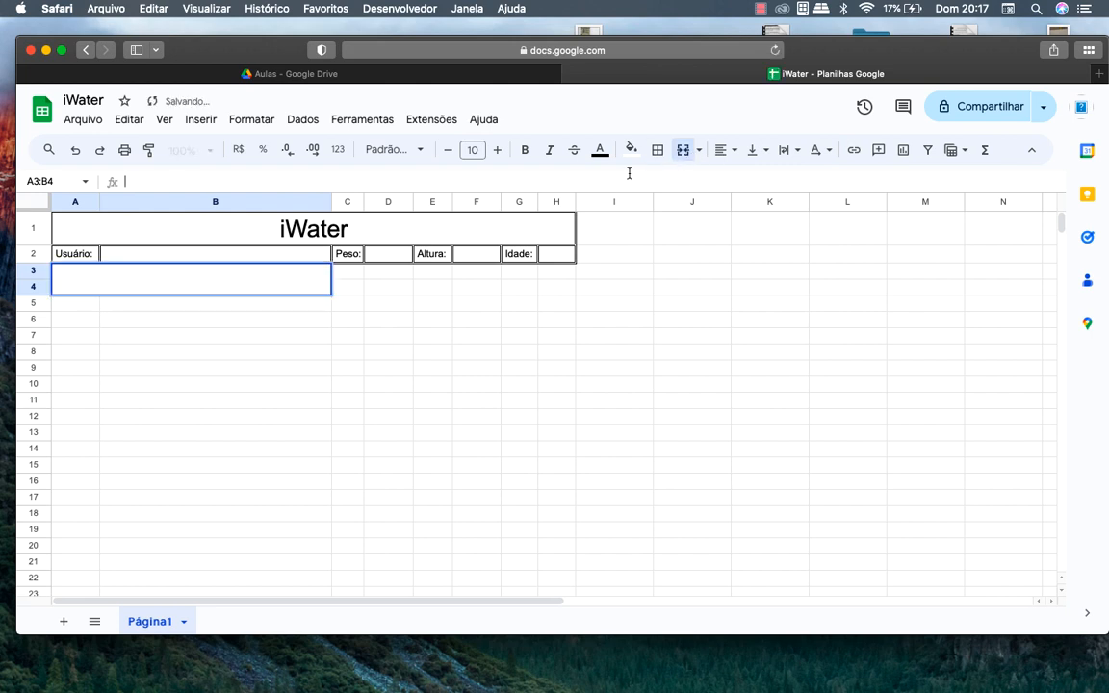
text(IM)
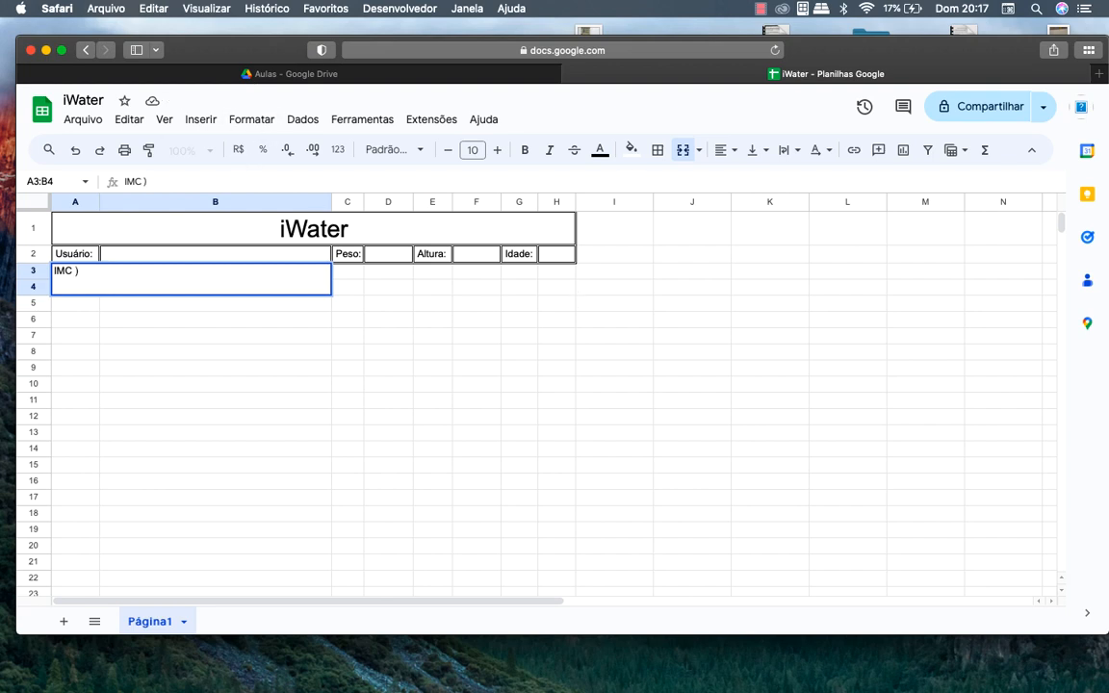
text(C (índ)
key(BackSpace)
key(BackSpace)
key(BackSpace)
key(BackSpace)
key(BackSpace)
key(super+t)
Search Google for 'imc' and view the IMC classification table image
text(imc)
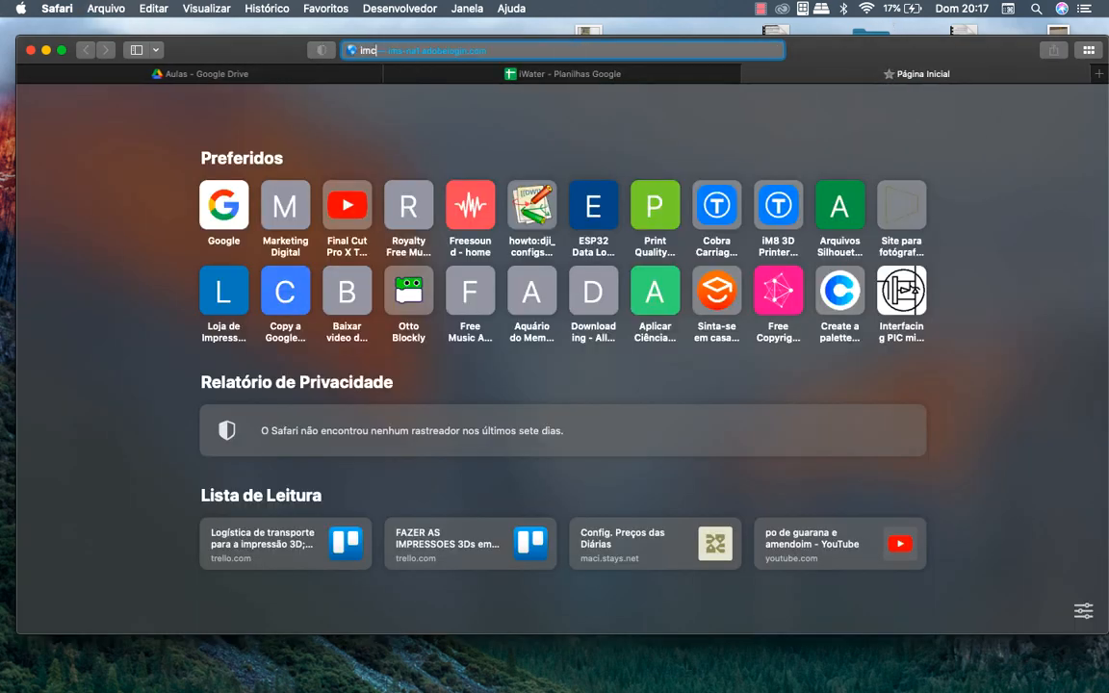
key(Return)
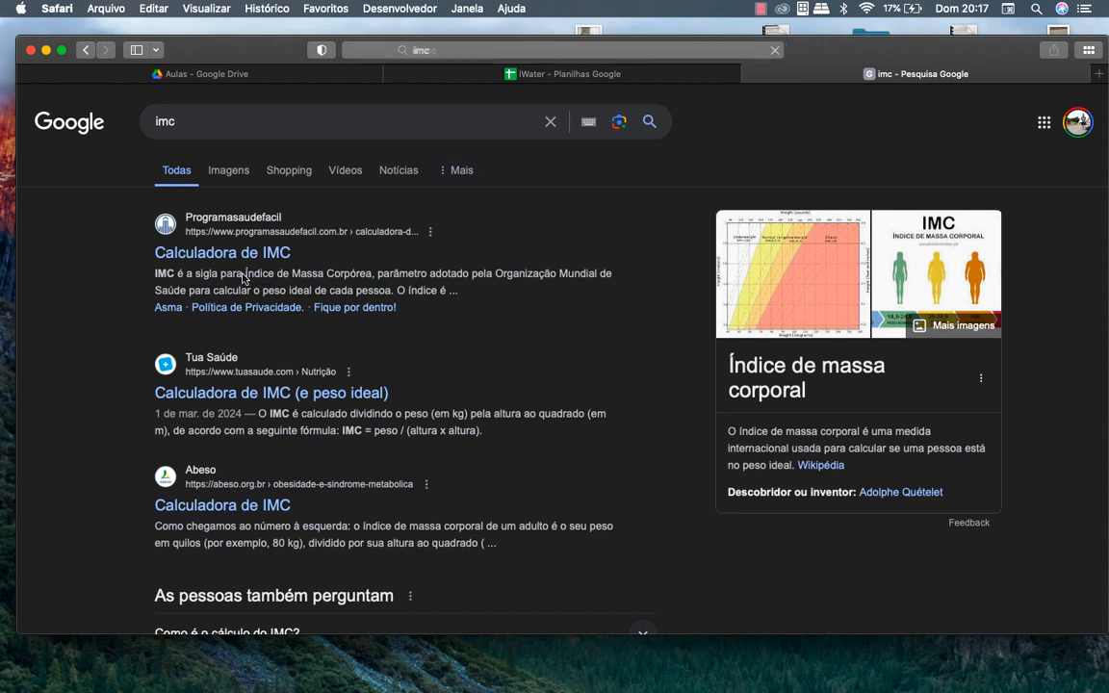
drag(245, 273, 367, 273)
click(806, 448)
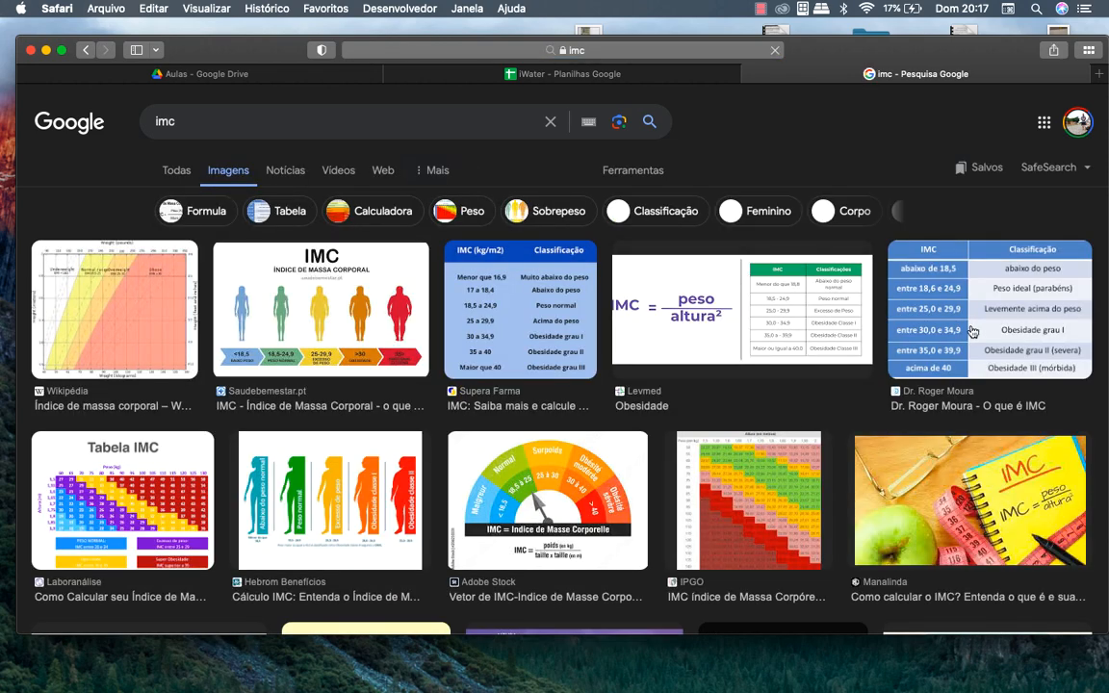
click(744, 328)
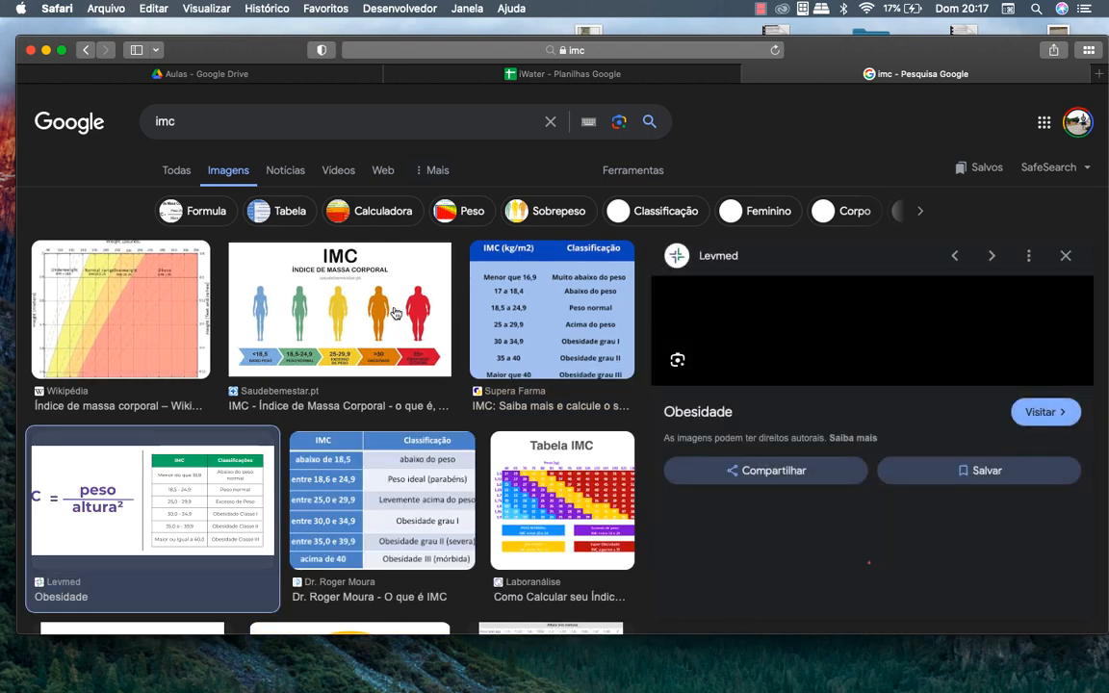
key(Right)
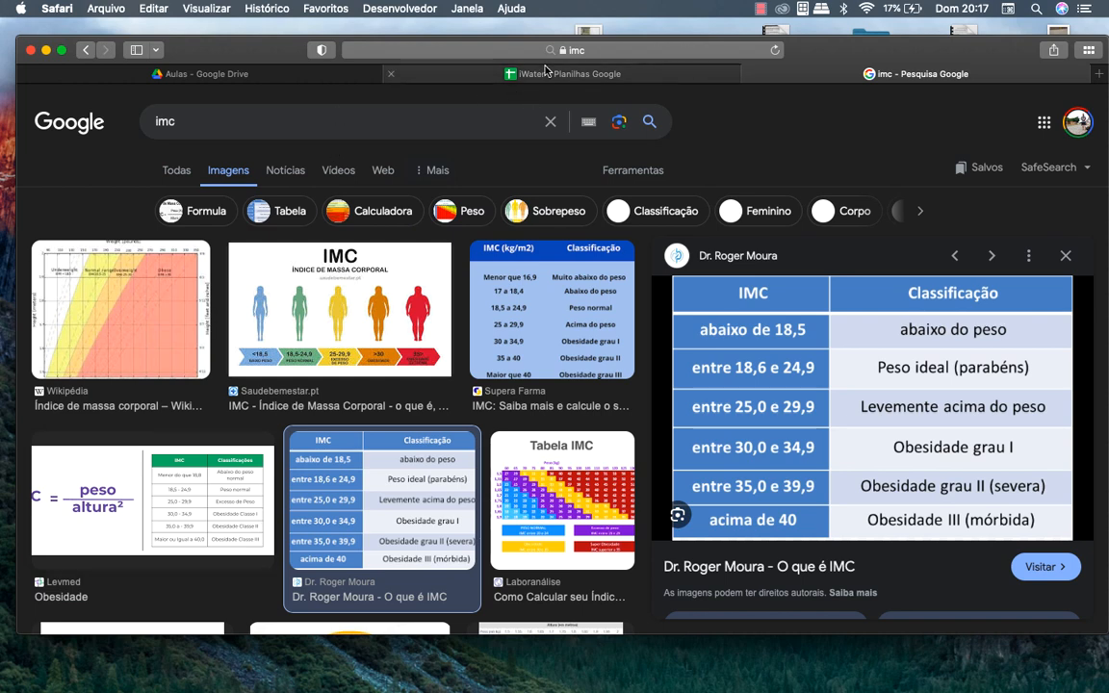
click(493, 67)
Merge A5:B6 and type the label 'Quantidade de água diária necessária (L)'
click(171, 309)
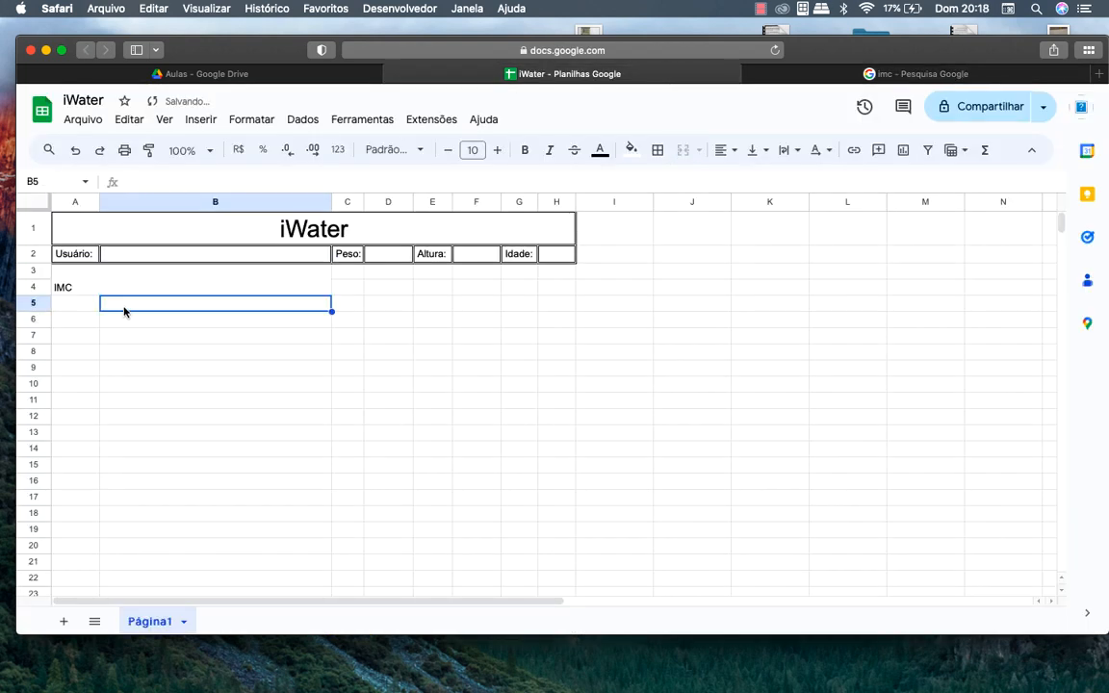
click(74, 309)
drag(74, 310, 164, 316)
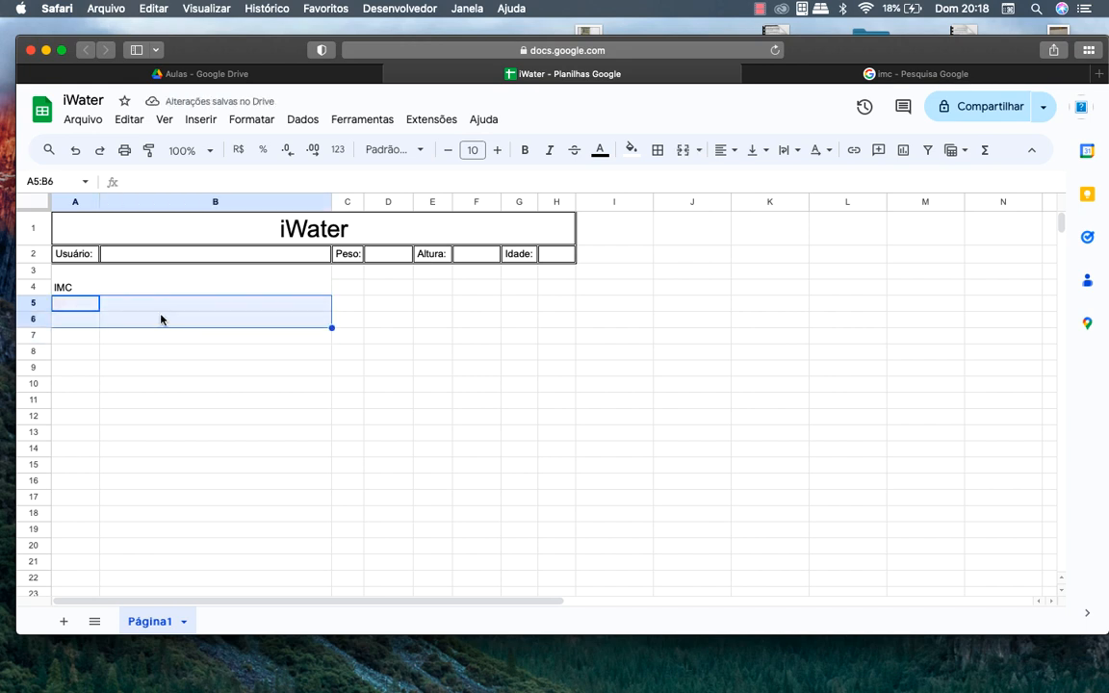
click(686, 155)
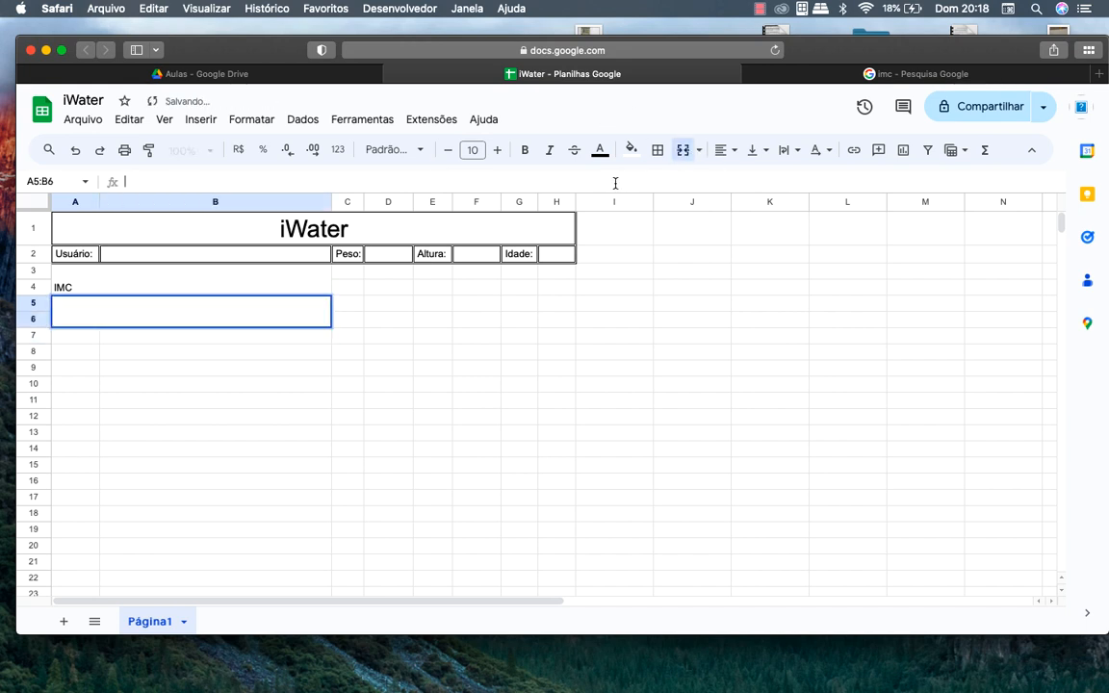
text(Quantidade de água)
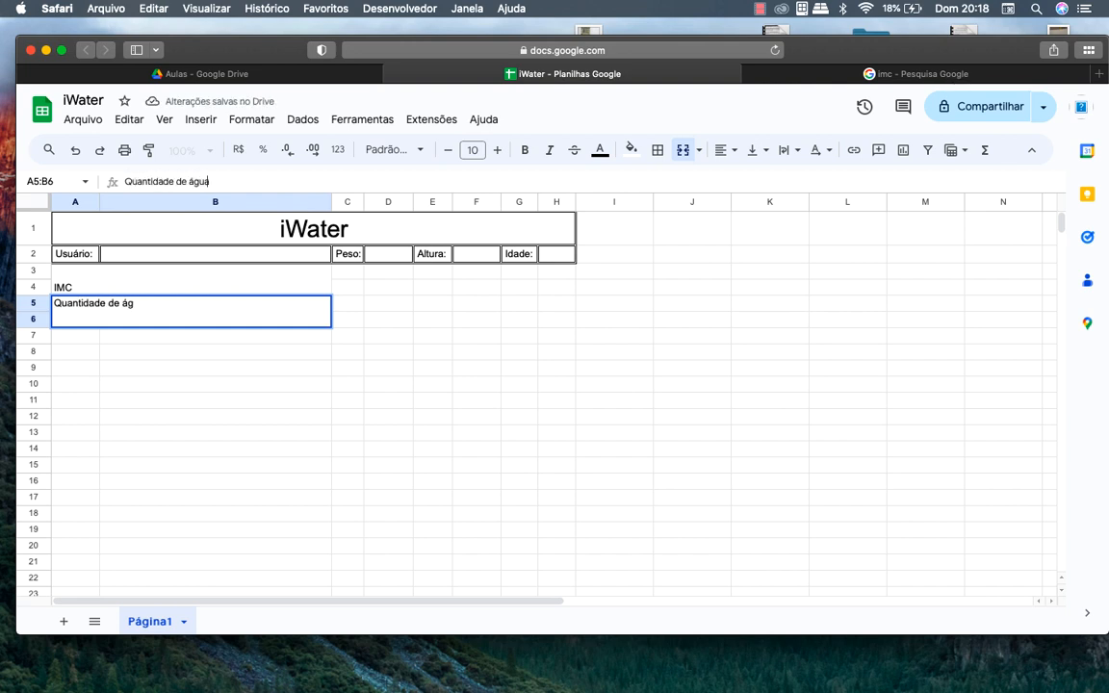
text( diá)
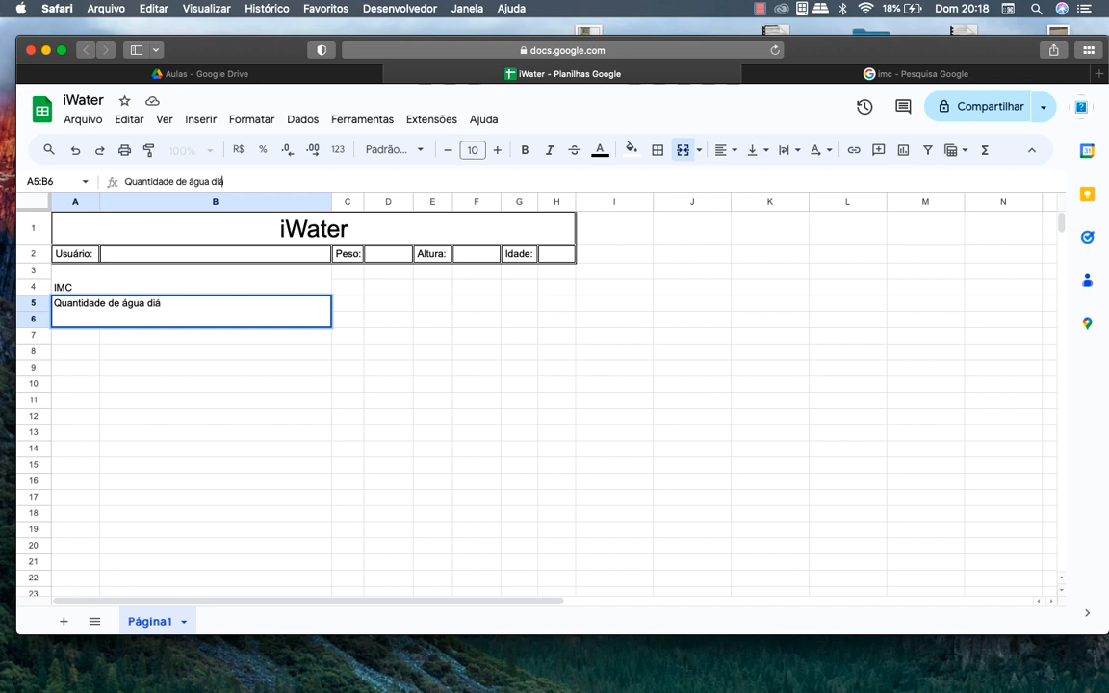
text(ria necessária (L)
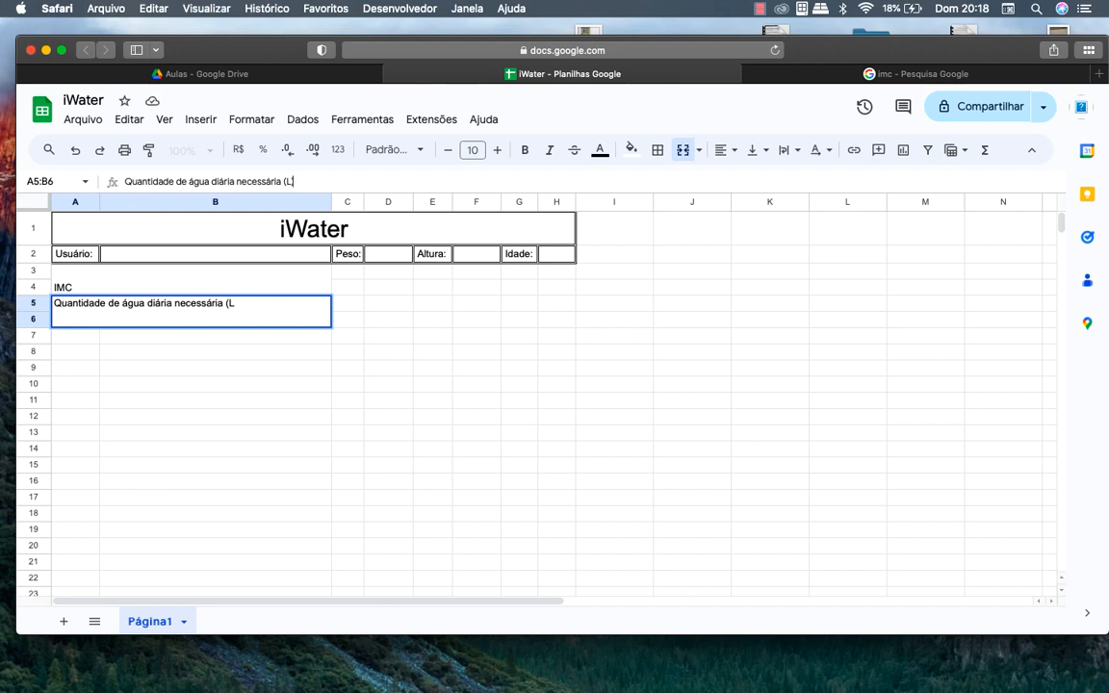
Change the A3:B4 label from 'IMC' to 'IMC:'
click(299, 278)
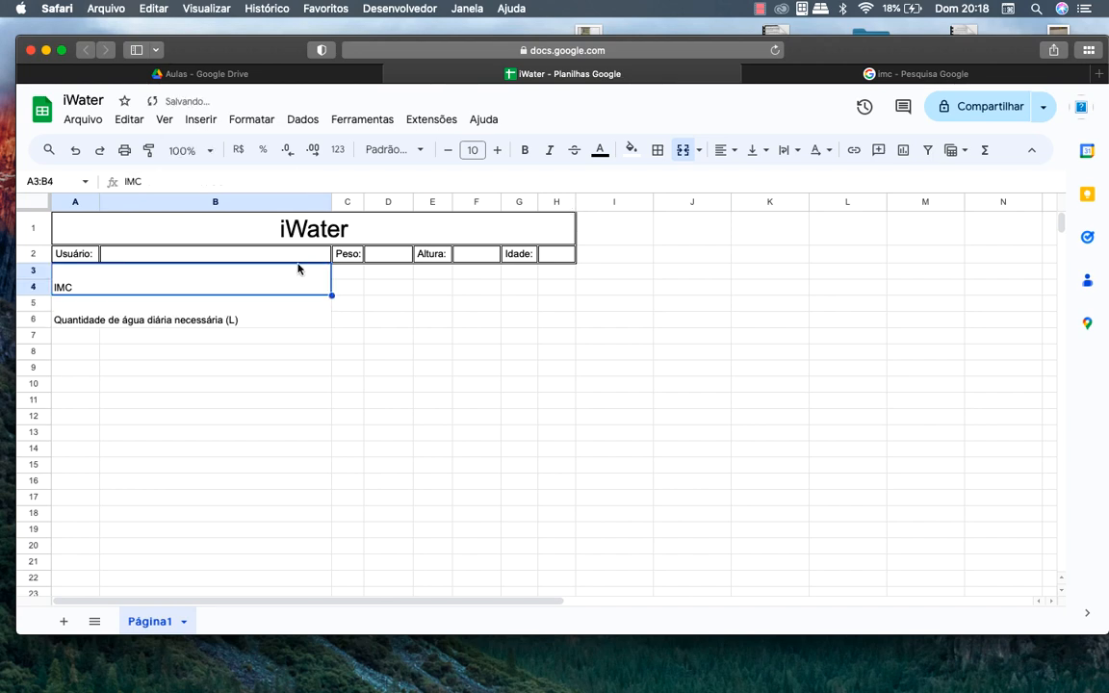
click(320, 178)
text(:)
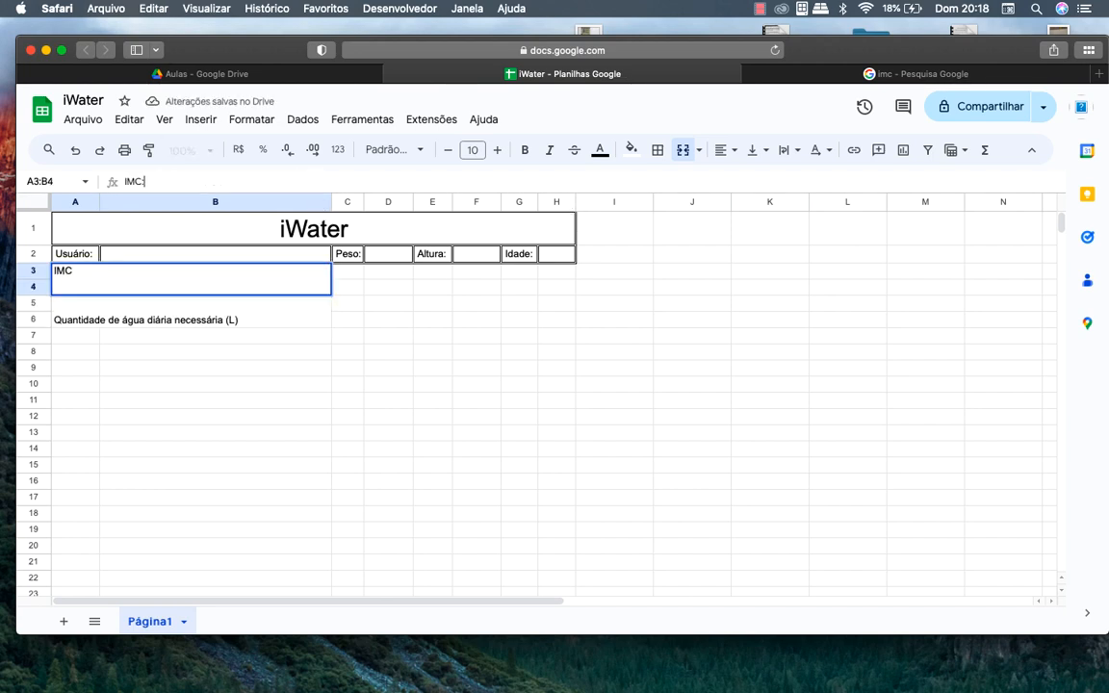
click(263, 337)
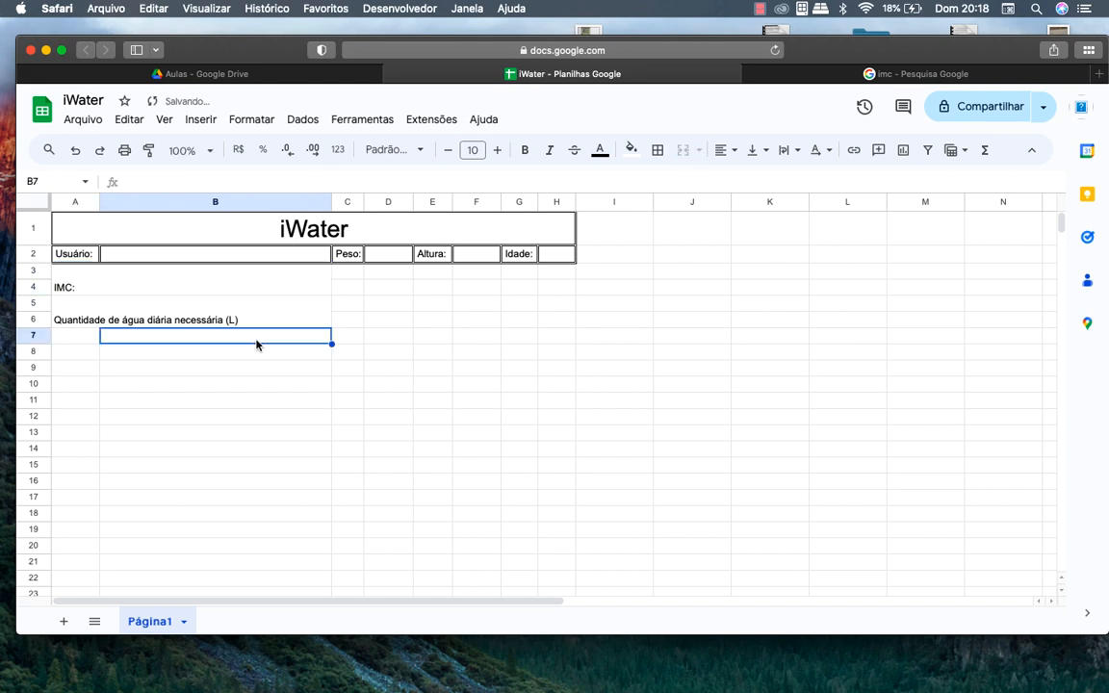
Merge A7:B8 and type the label 'Peso ideal'
drag(81, 338, 141, 361)
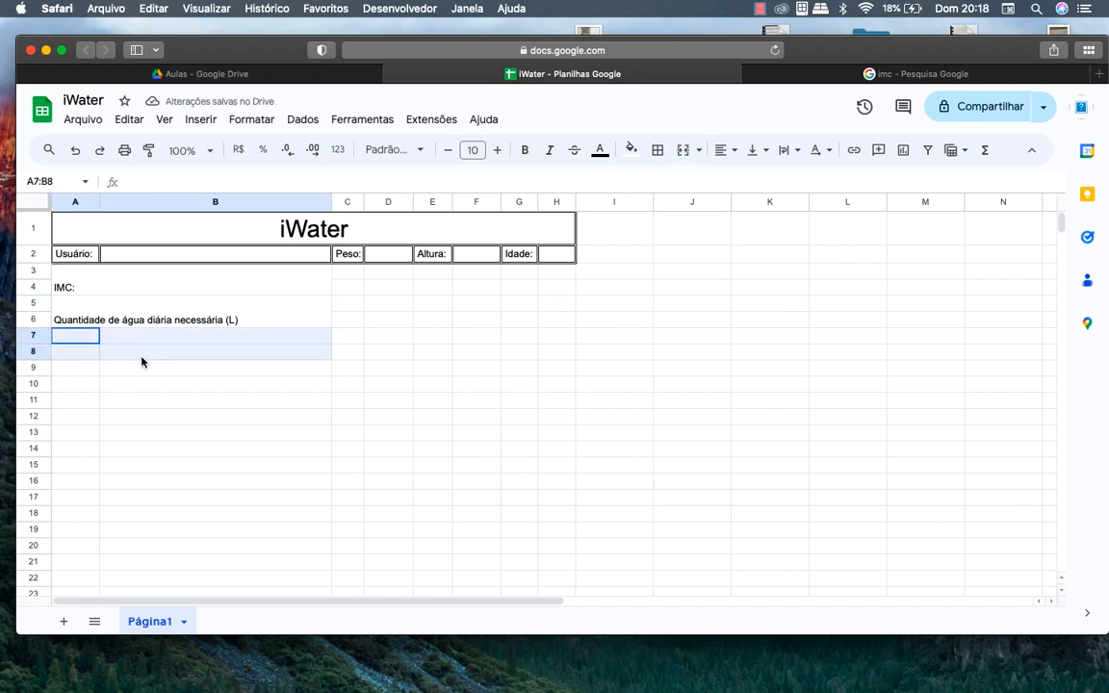
click(681, 151)
text(P)
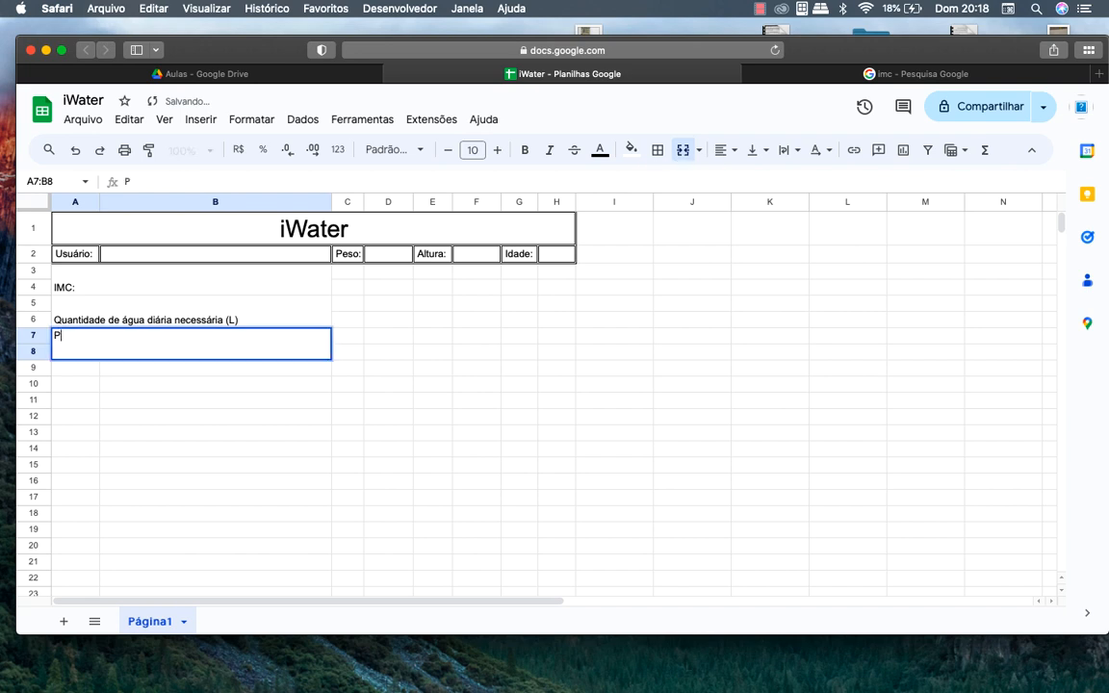
text(eso ideal)
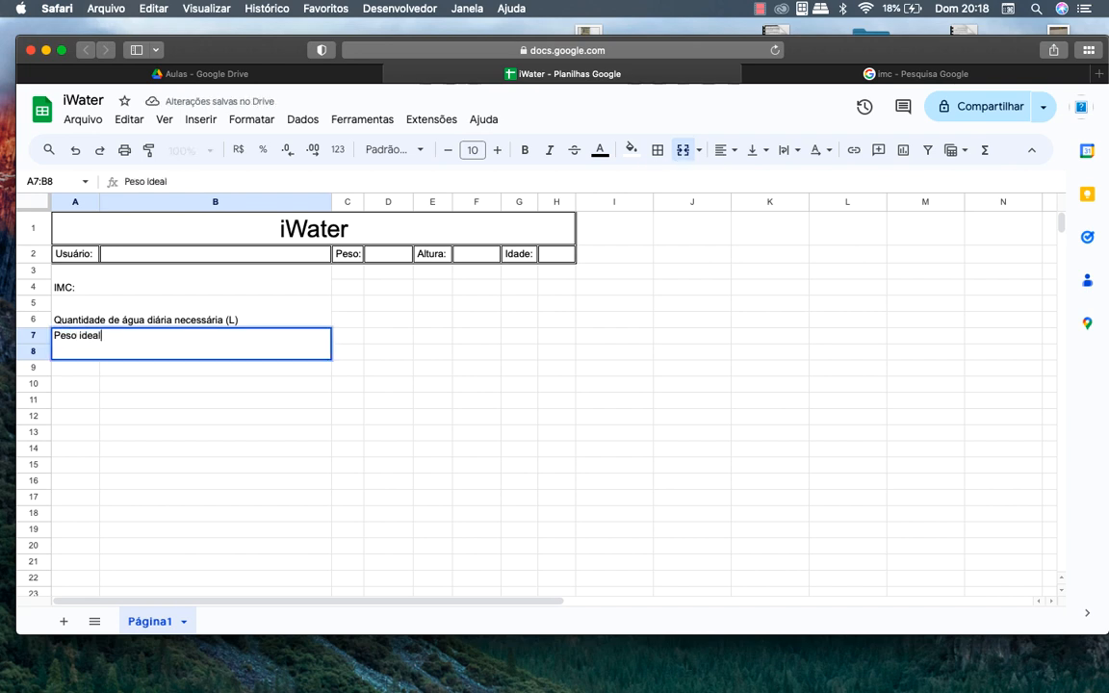
click(234, 293)
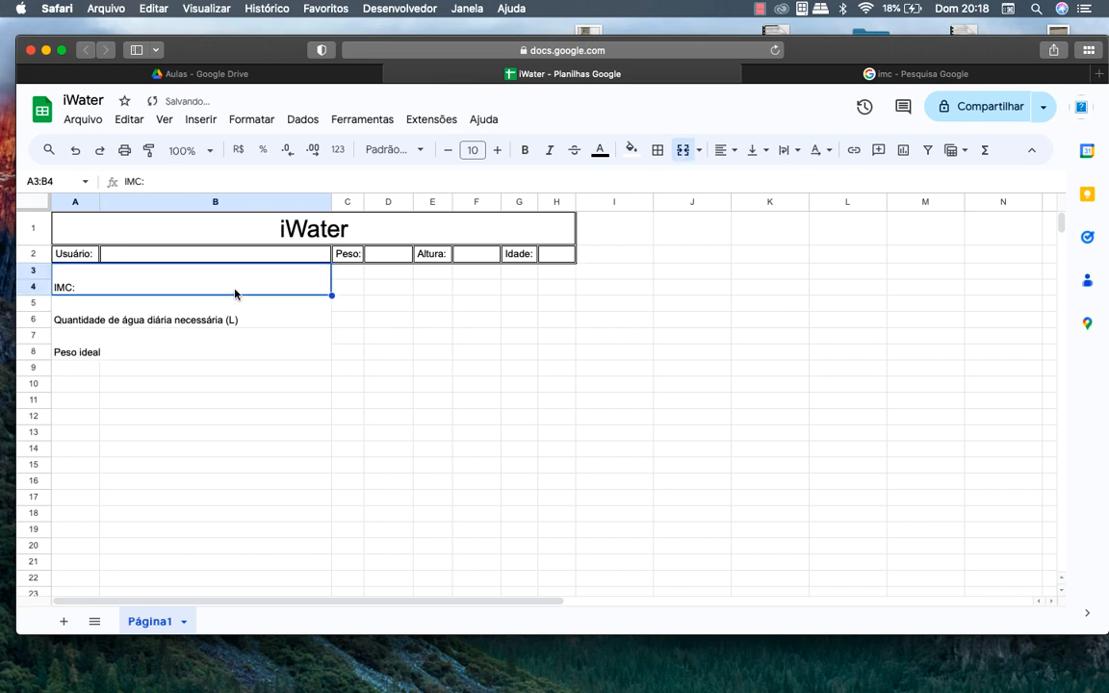
drag(235, 294, 235, 352)
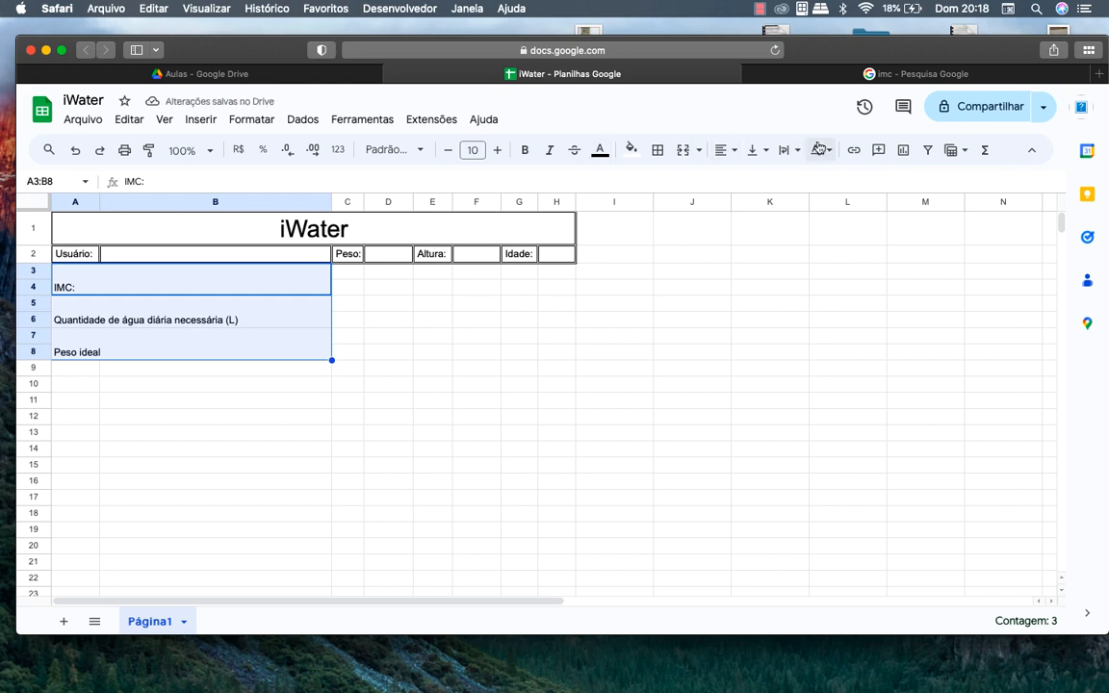
Centre the three labels in A3:B8 and set their font size to 12
click(729, 151)
click(749, 178)
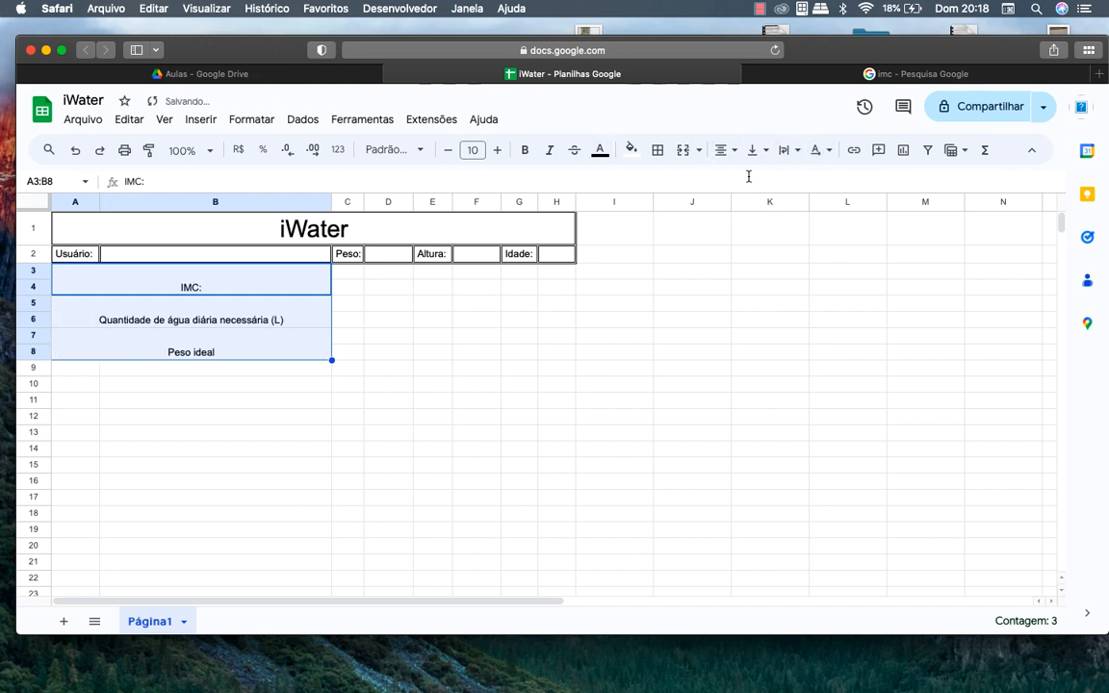
click(499, 151)
click(499, 151)
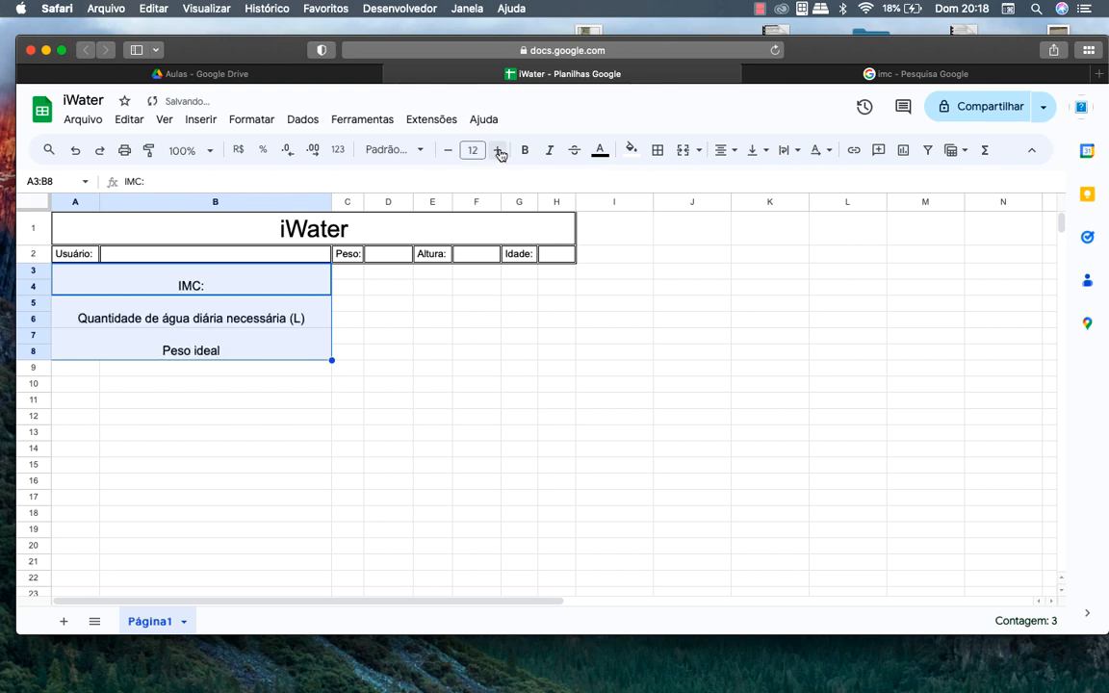
Merge C3:H4, C5:H6 and C7:H8 into three separate result cells
click(354, 272)
drag(359, 274, 558, 288)
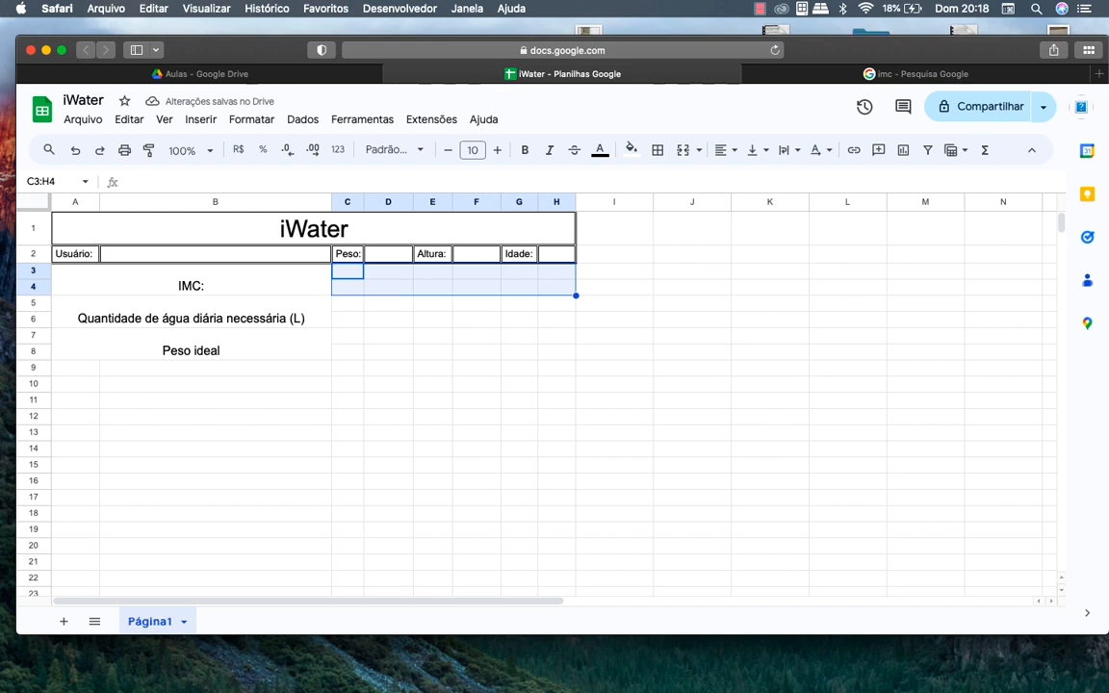
click(682, 150)
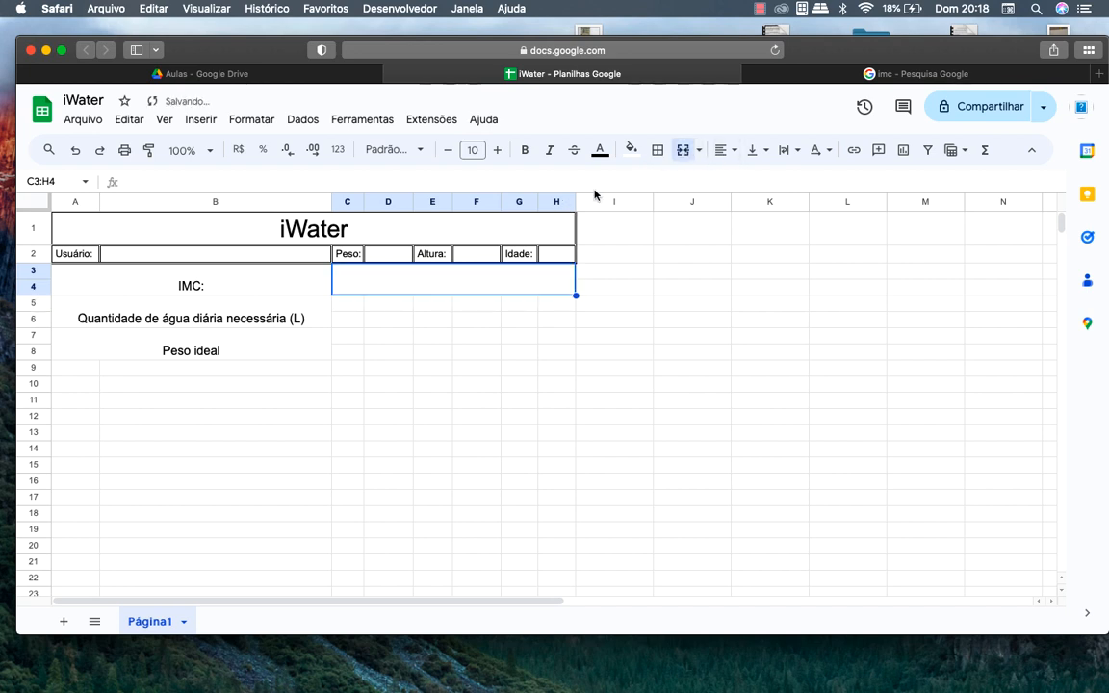
drag(347, 303, 558, 319)
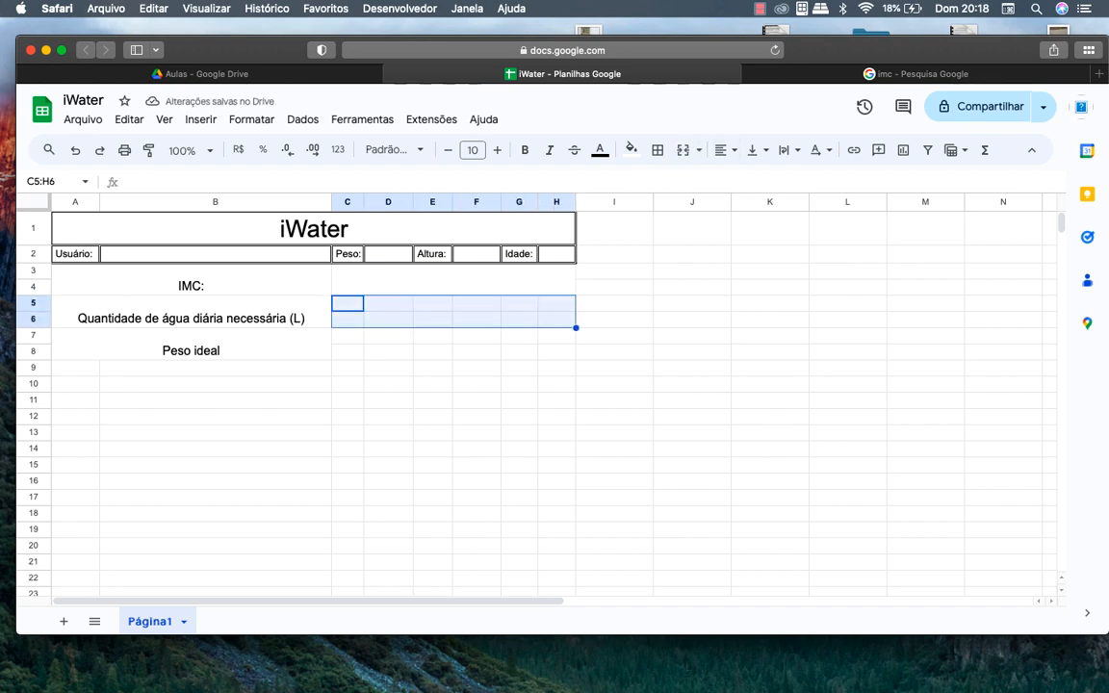
click(682, 150)
key(Down)
key(shift+Right)
key(shift+Right)
key(shift+Right)
key(shift+Right)
key(shift+Right)
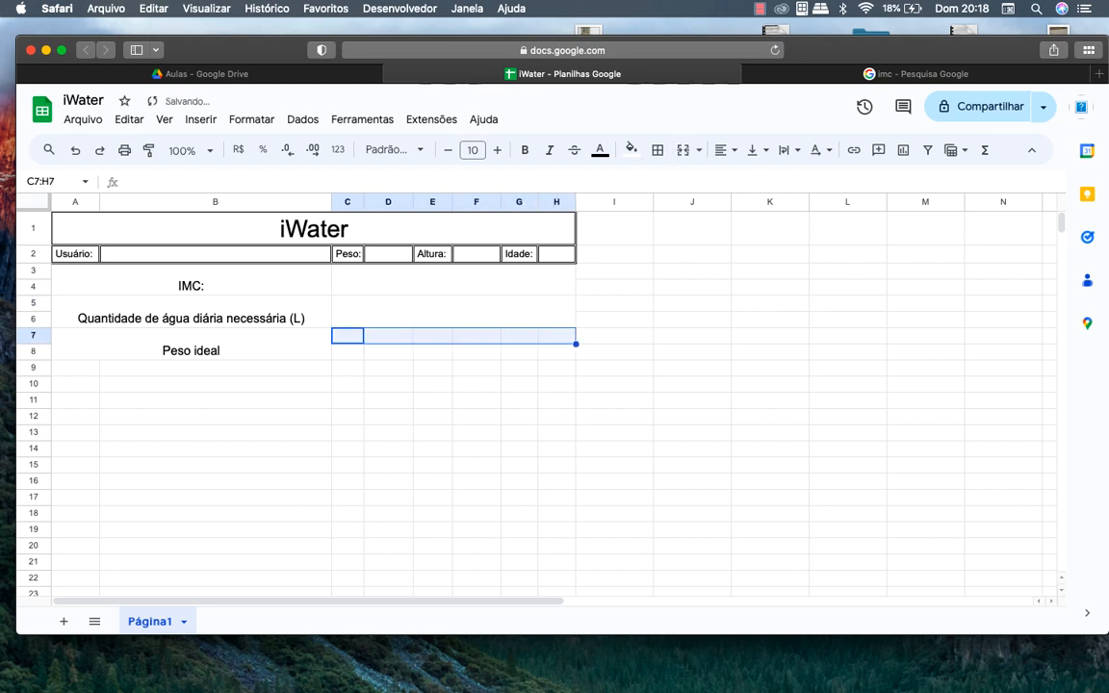
key(shift+Down)
click(688, 152)
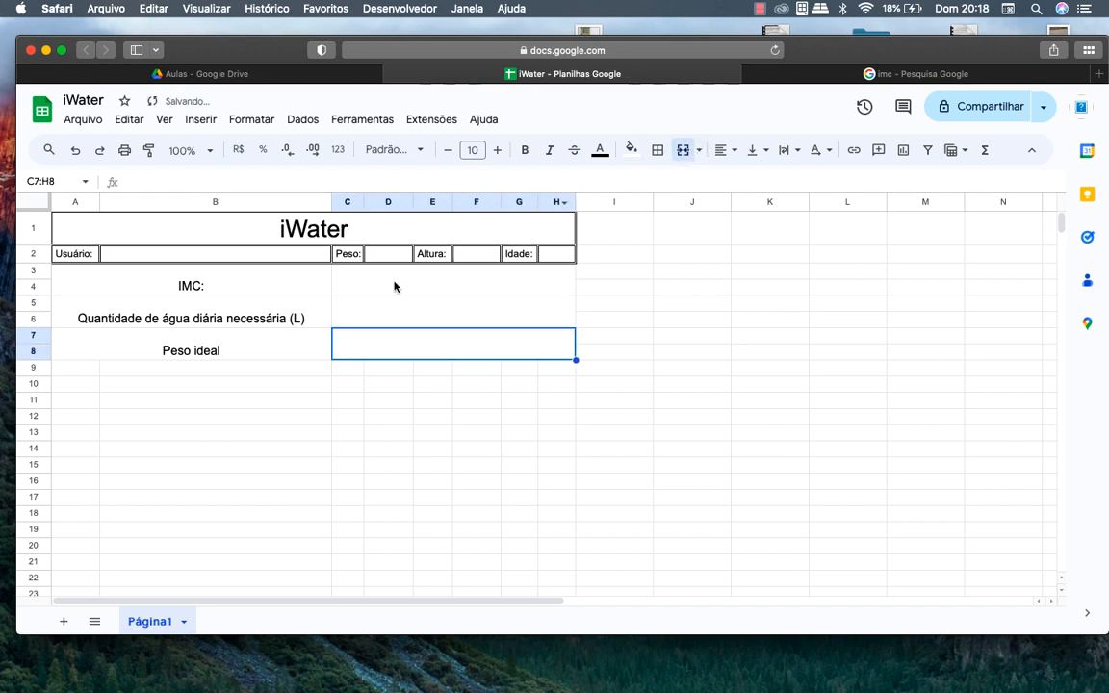
drag(261, 278, 405, 321)
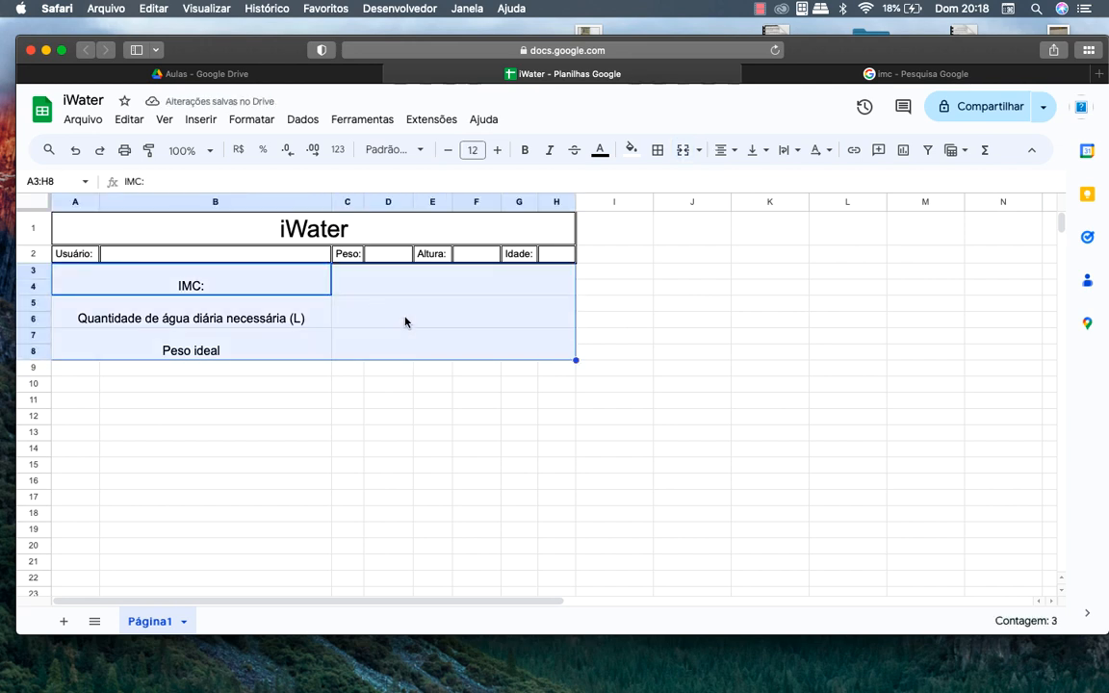
Apply thick borders to every label and result cell in A3:H8
click(660, 152)
click(803, 206)
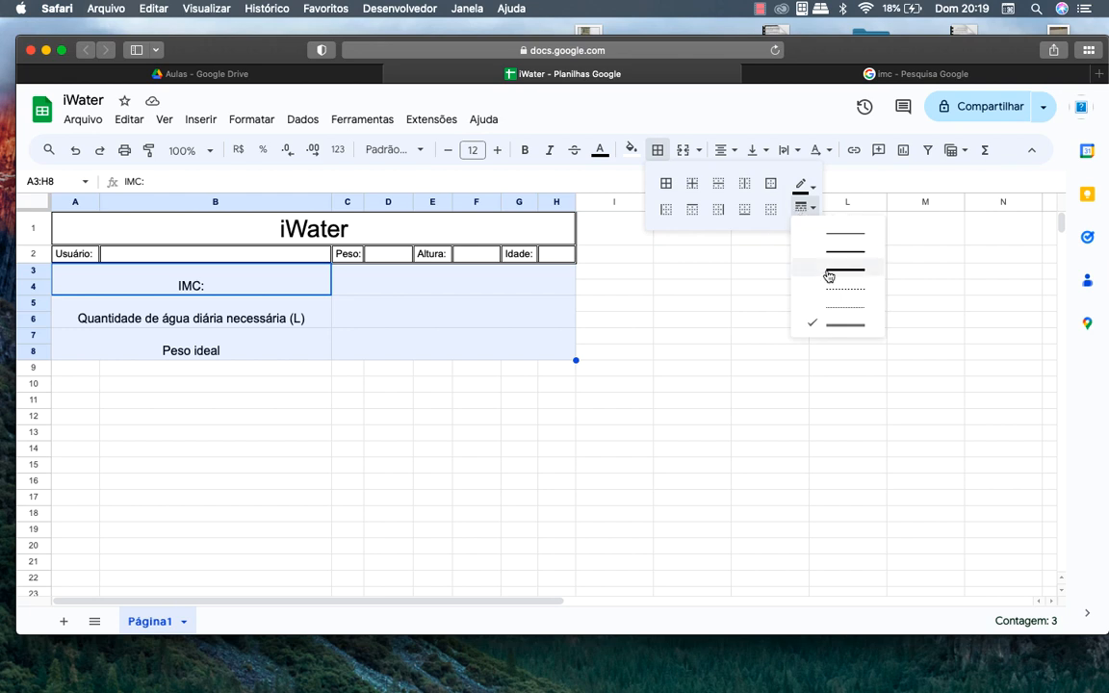
click(828, 278)
click(665, 183)
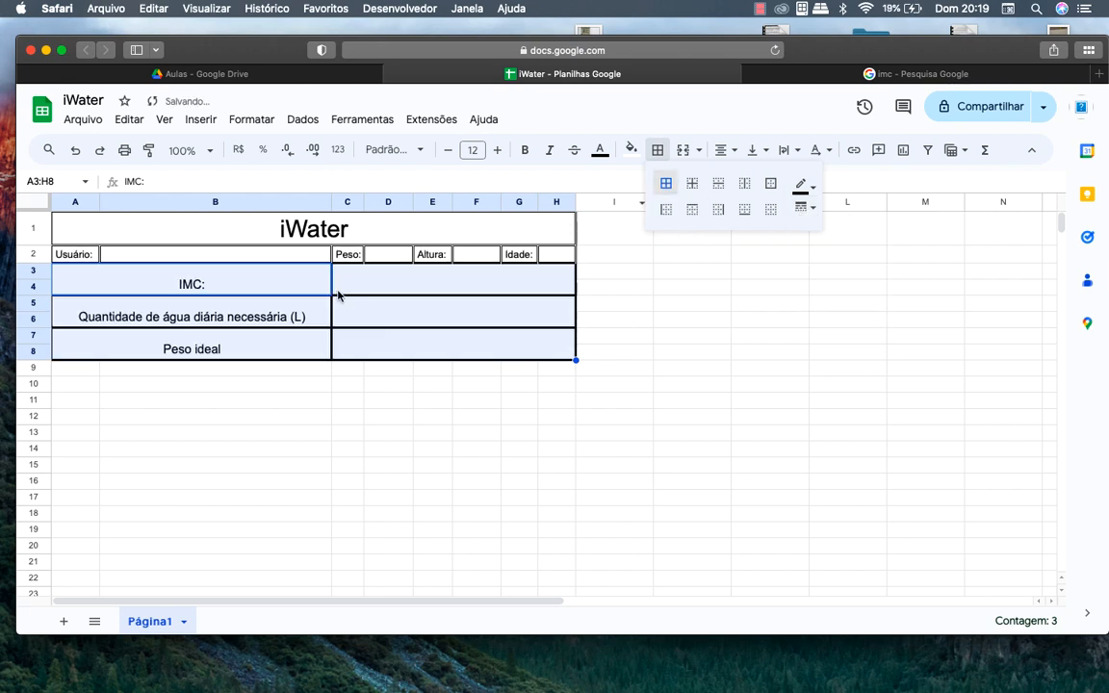
click(803, 205)
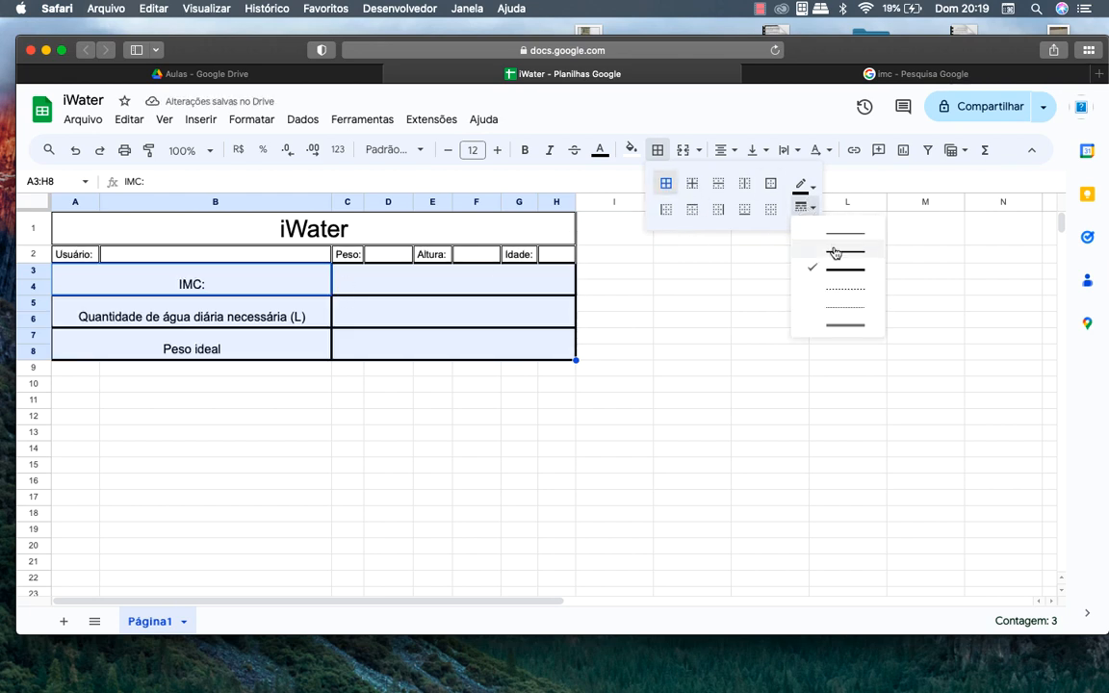
click(844, 250)
click(402, 448)
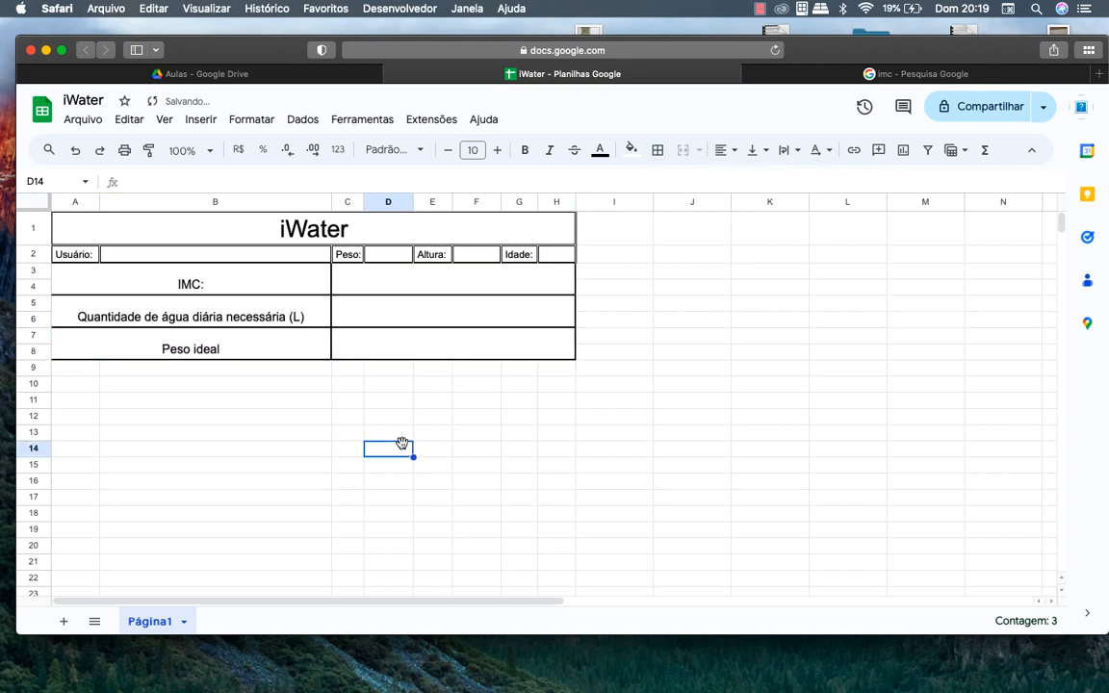
click(245, 256)
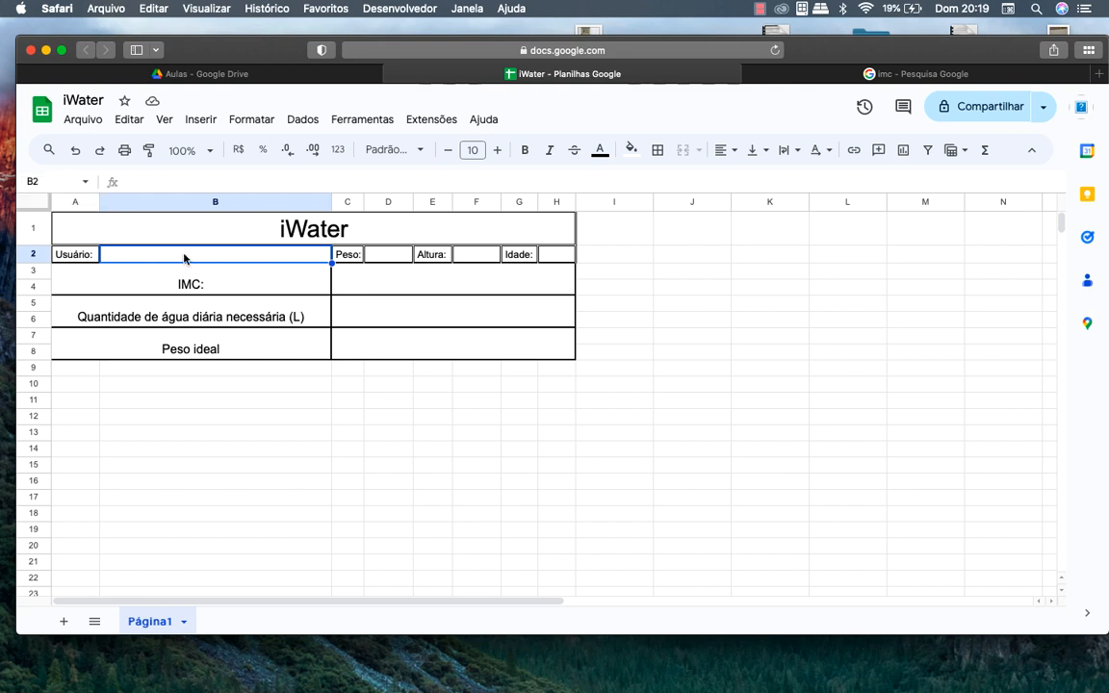
Fill row 2 with a user name, weight 73, height 1,77 and age 99
text(Thiago)
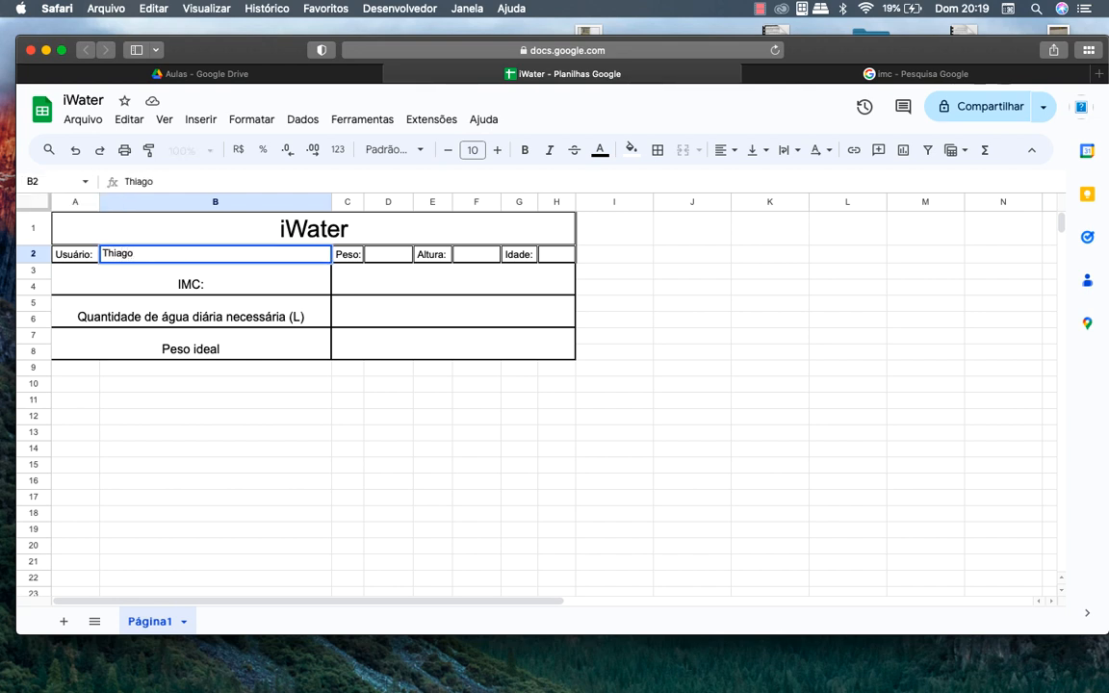
key(Tab)
key(Tab)
text(73)
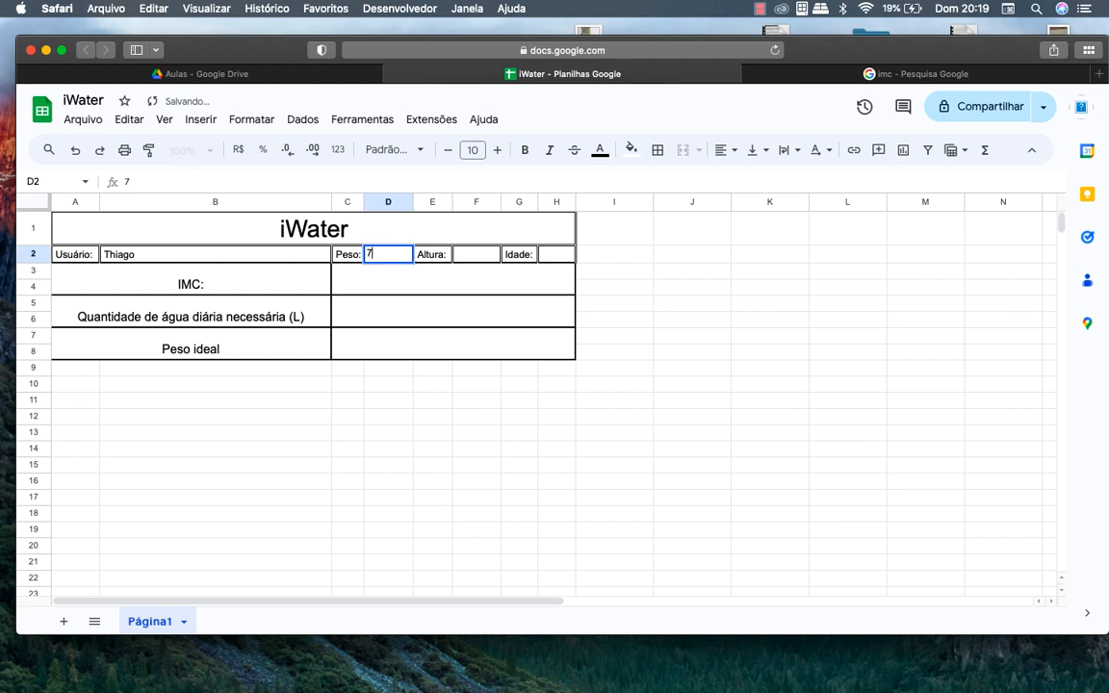
key(Tab)
key(Tab)
text(1)
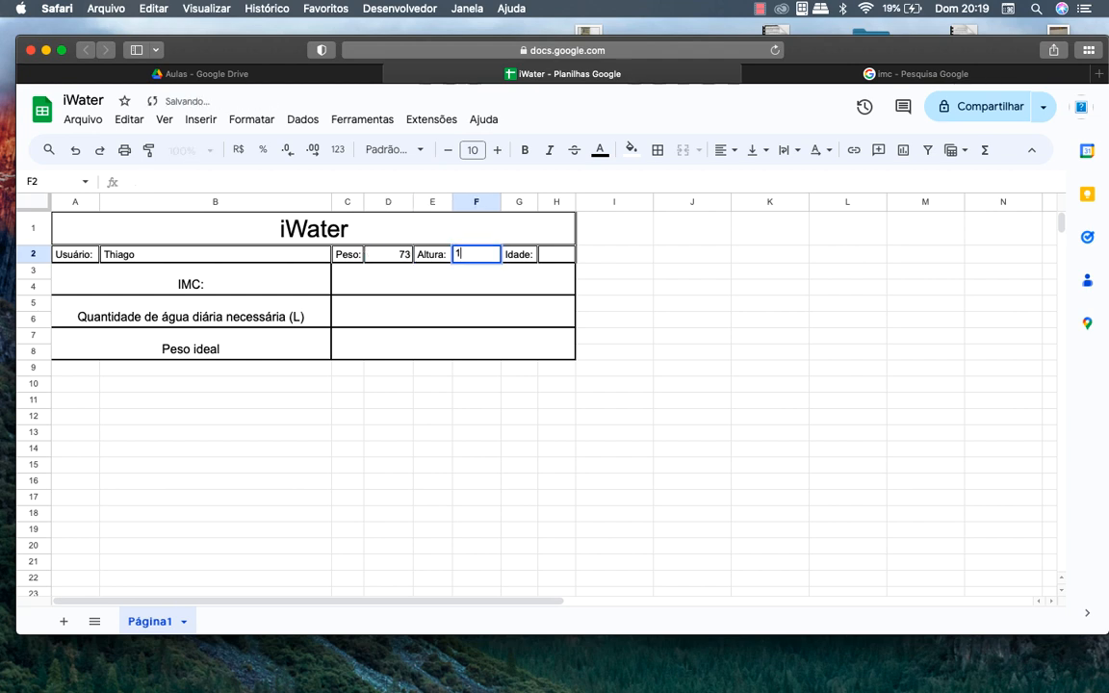
text(,77)
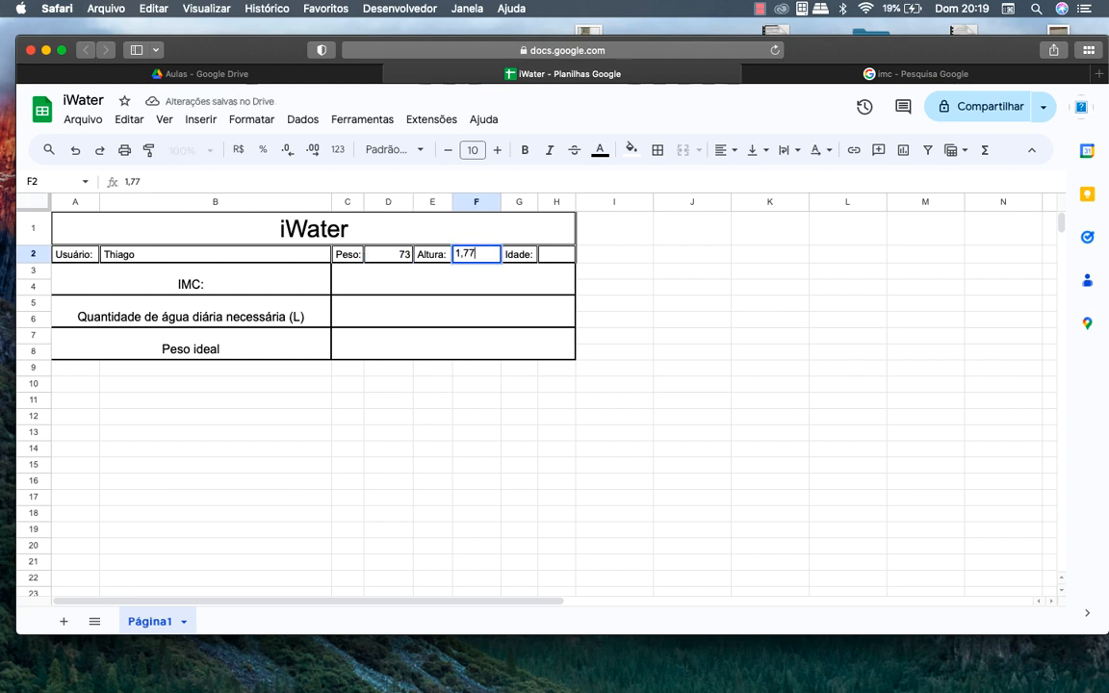
click(549, 261)
text(99)
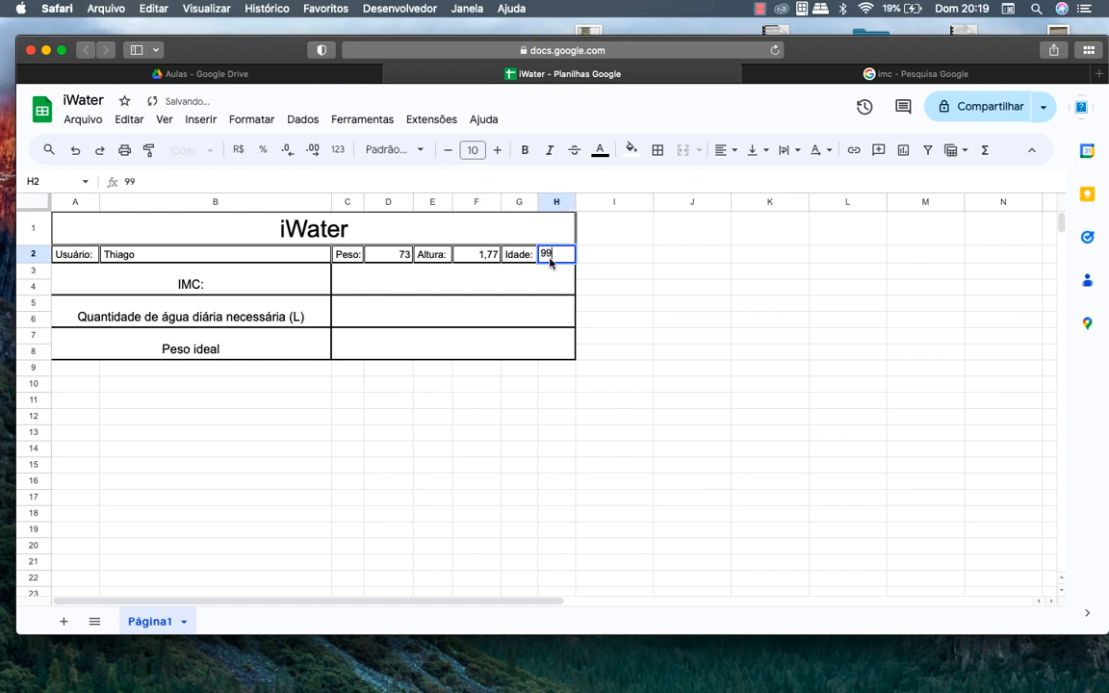
click(532, 280)
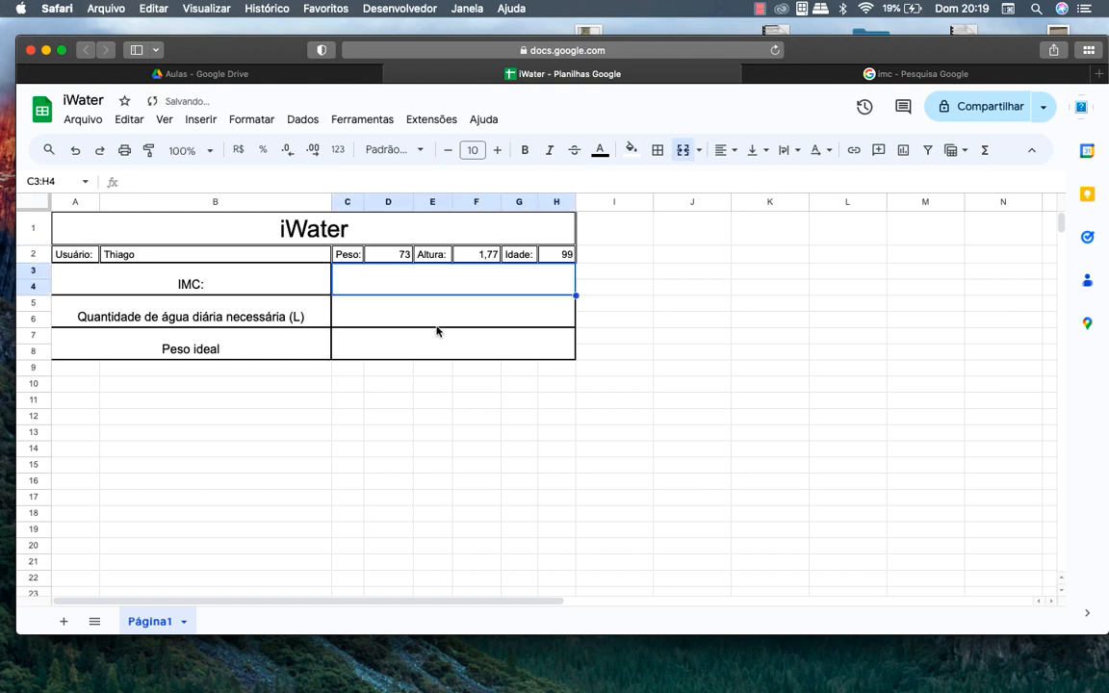
Enter the IMC formula =D2/(F2*F2) in the merged cell C3:H4
click(895, 75)
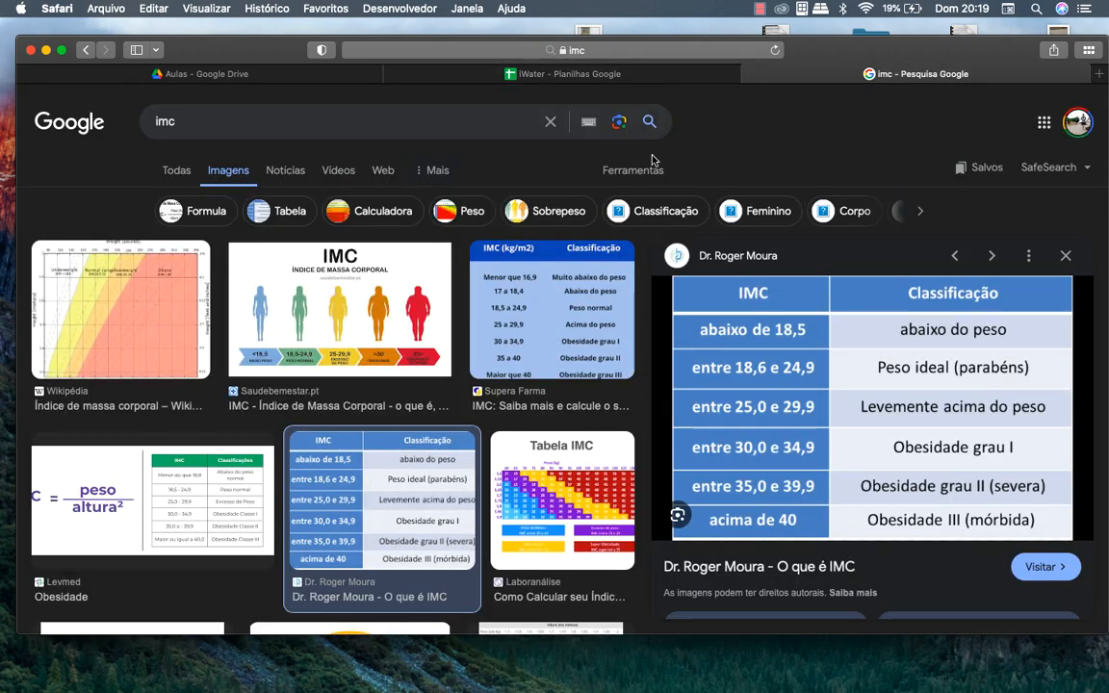
click(556, 69)
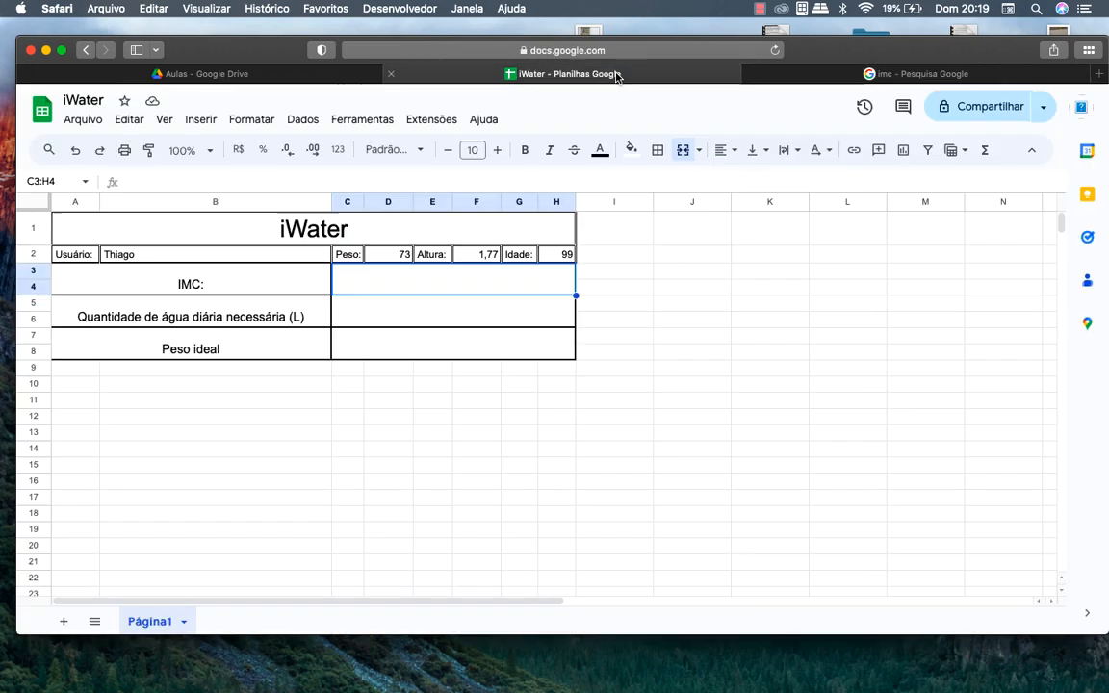
double_click(390, 276)
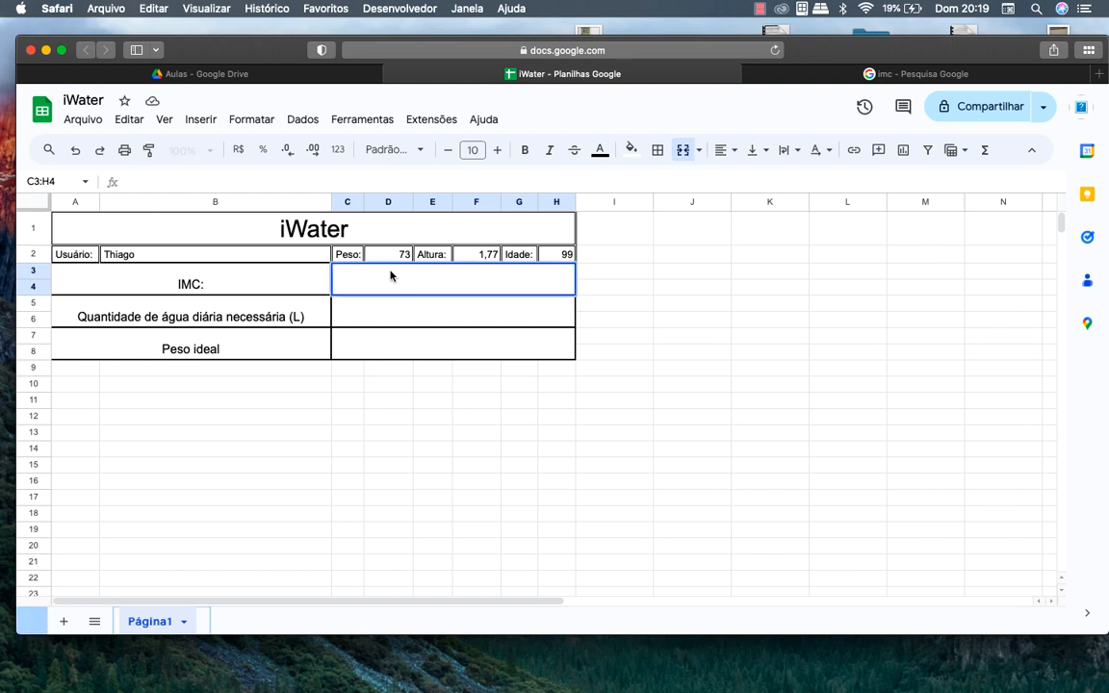
click(342, 183)
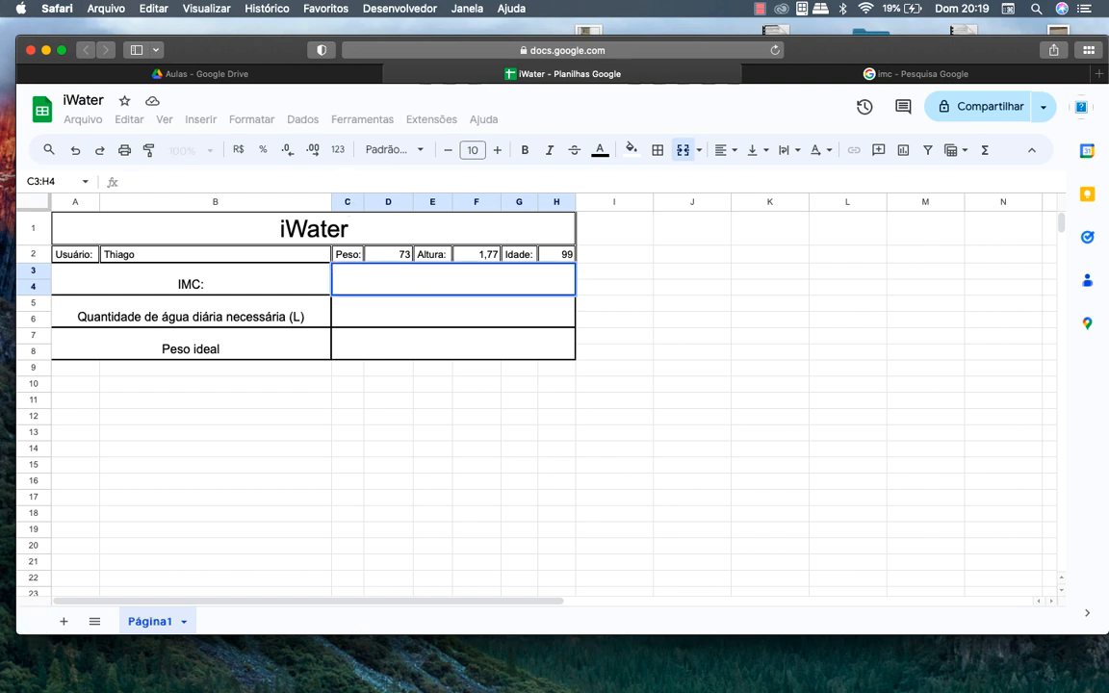
text(=)
click(398, 255)
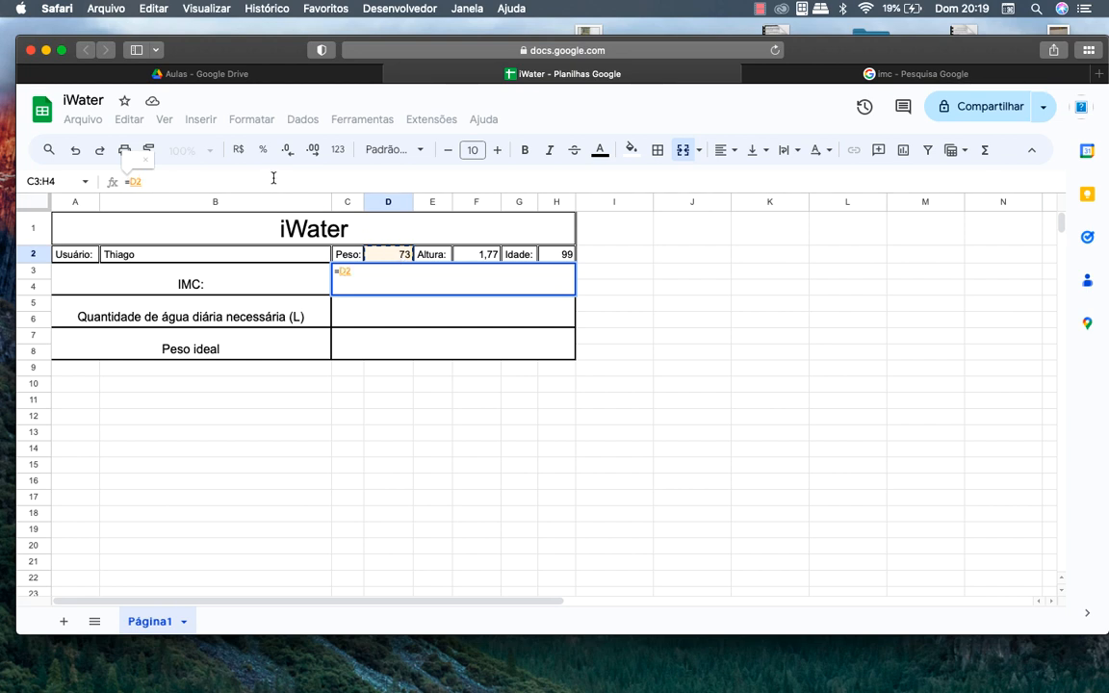
text(/()
click(469, 255)
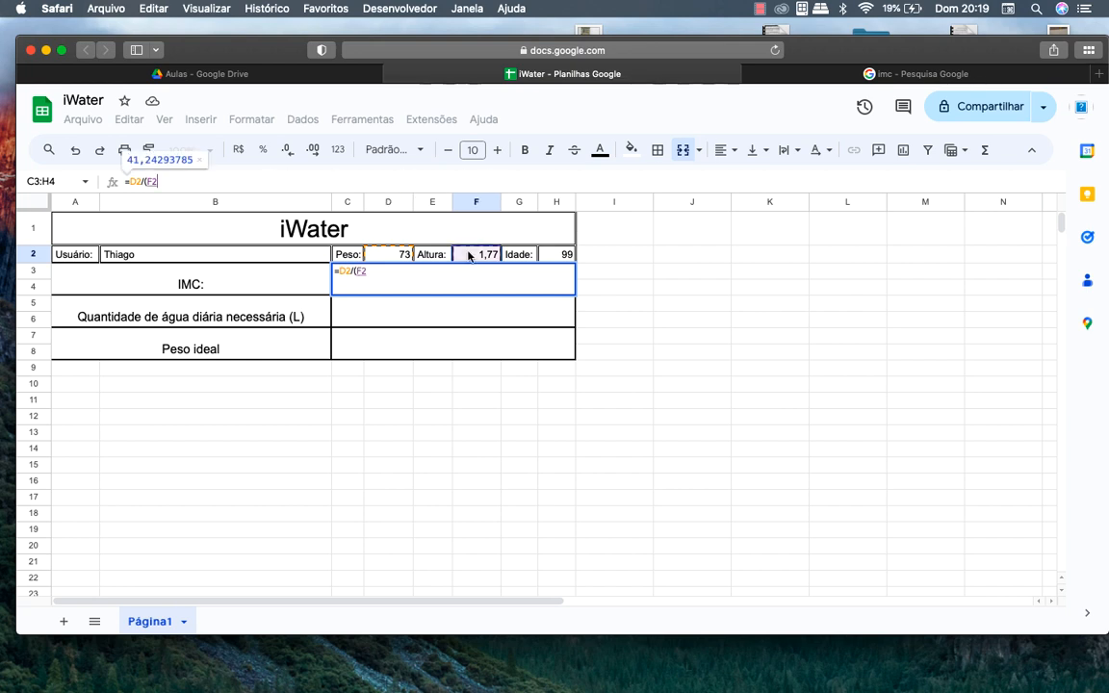
text(*f2)
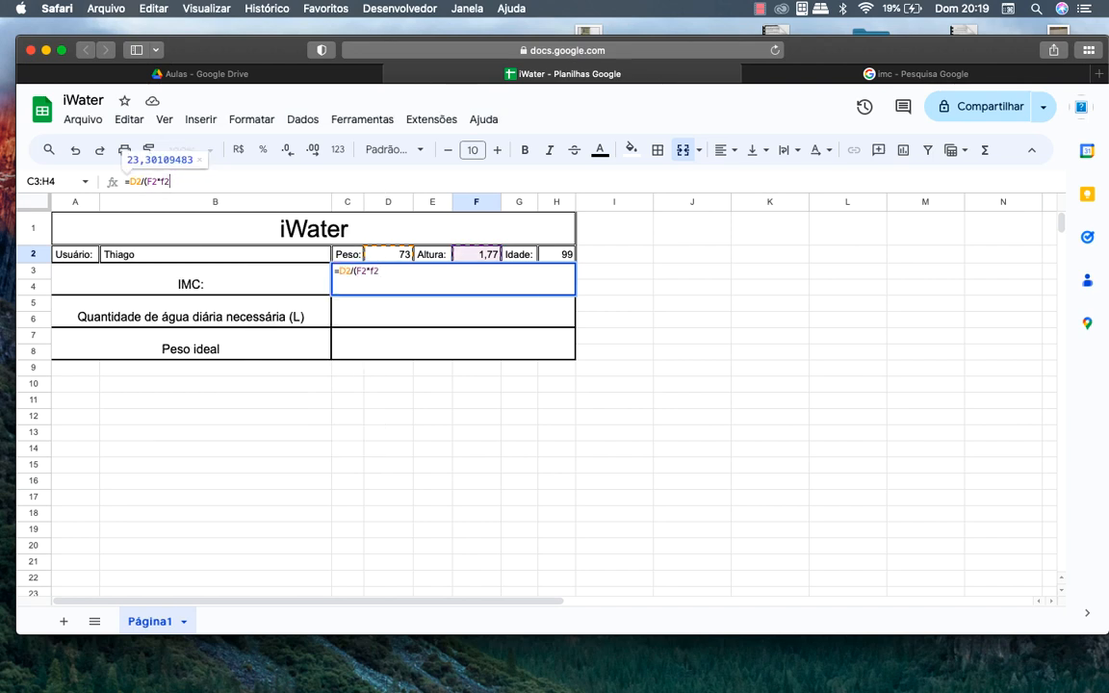
key(Return)
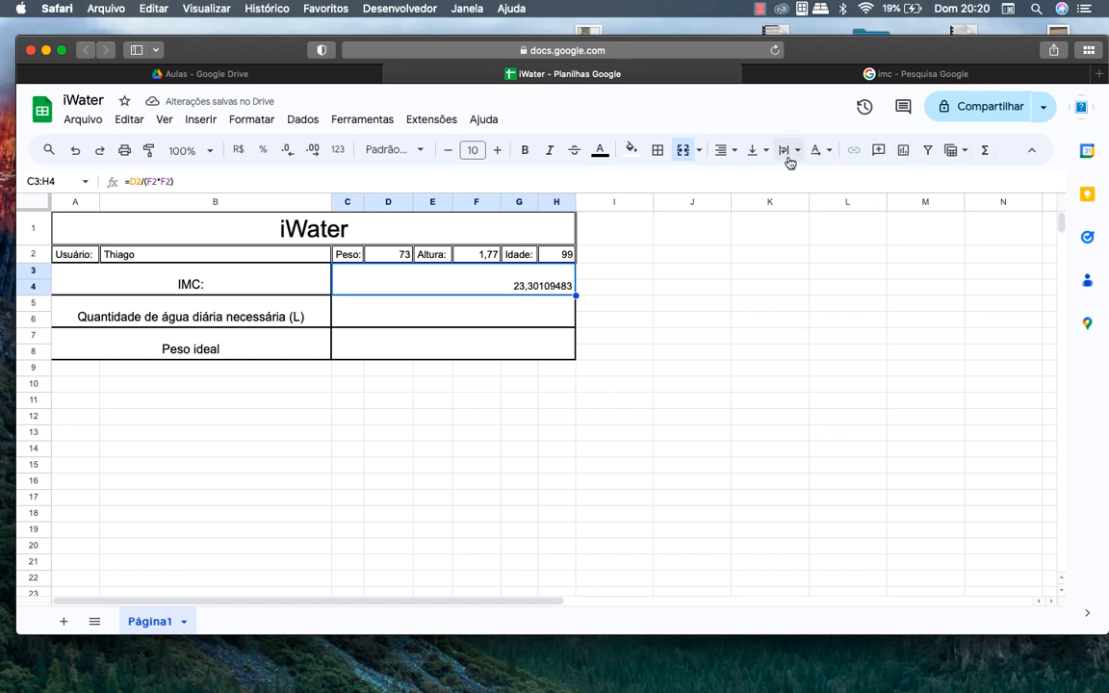
Reduce the IMC result to two decimal places so it shows 23,30
click(288, 152)
click(287, 152)
click(288, 152)
click(288, 152)
click(288, 152)
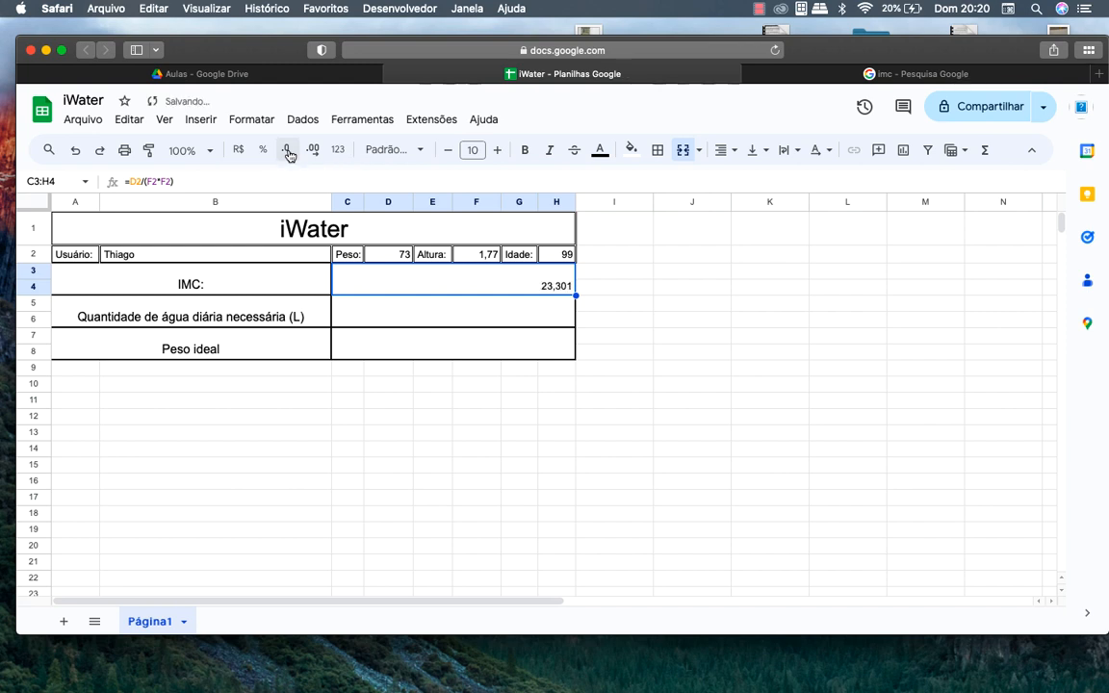
click(288, 152)
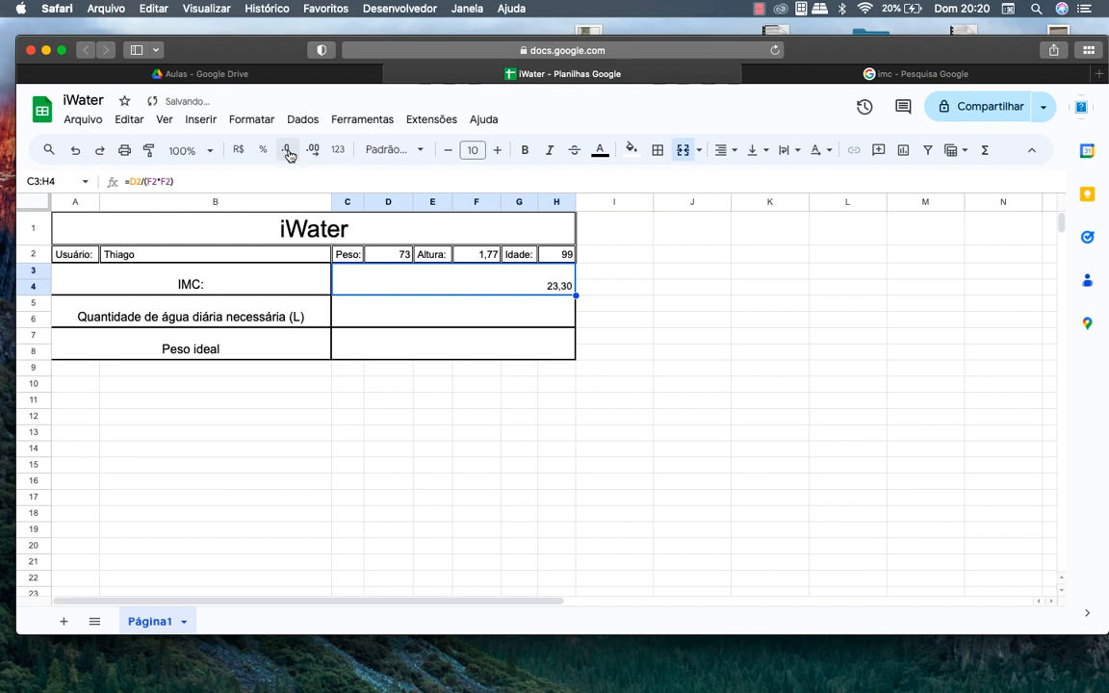
click(547, 323)
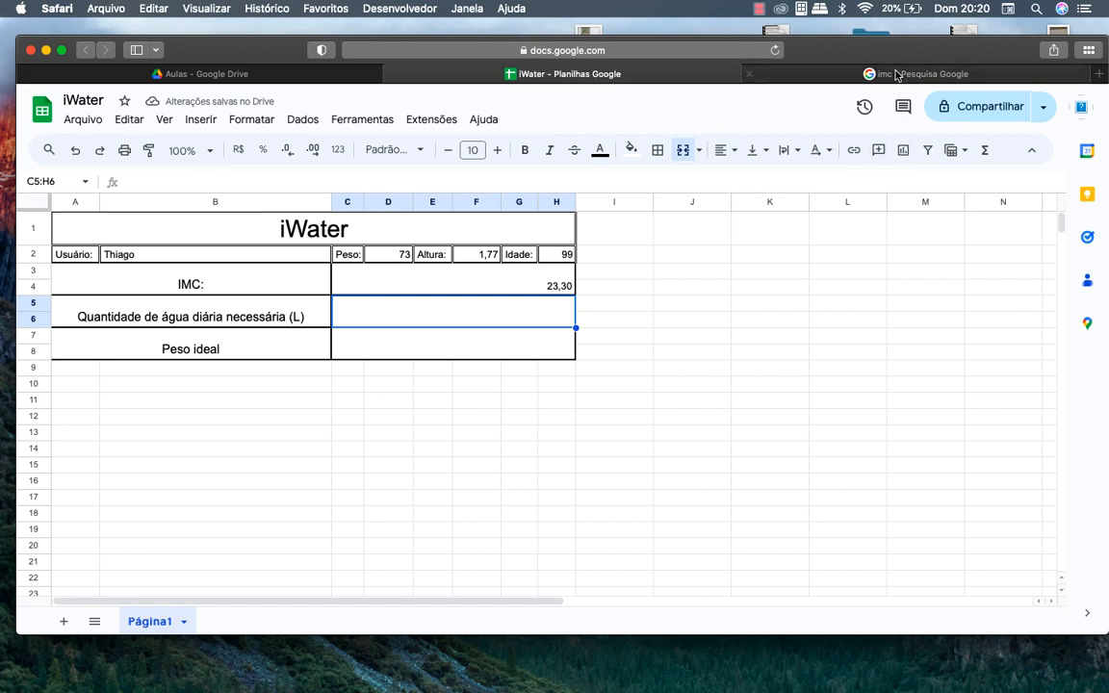
Search Google for 'quantidade de agua necessaria por peso' to find the 35 ml per kilo guideline
click(808, 72)
click(635, 75)
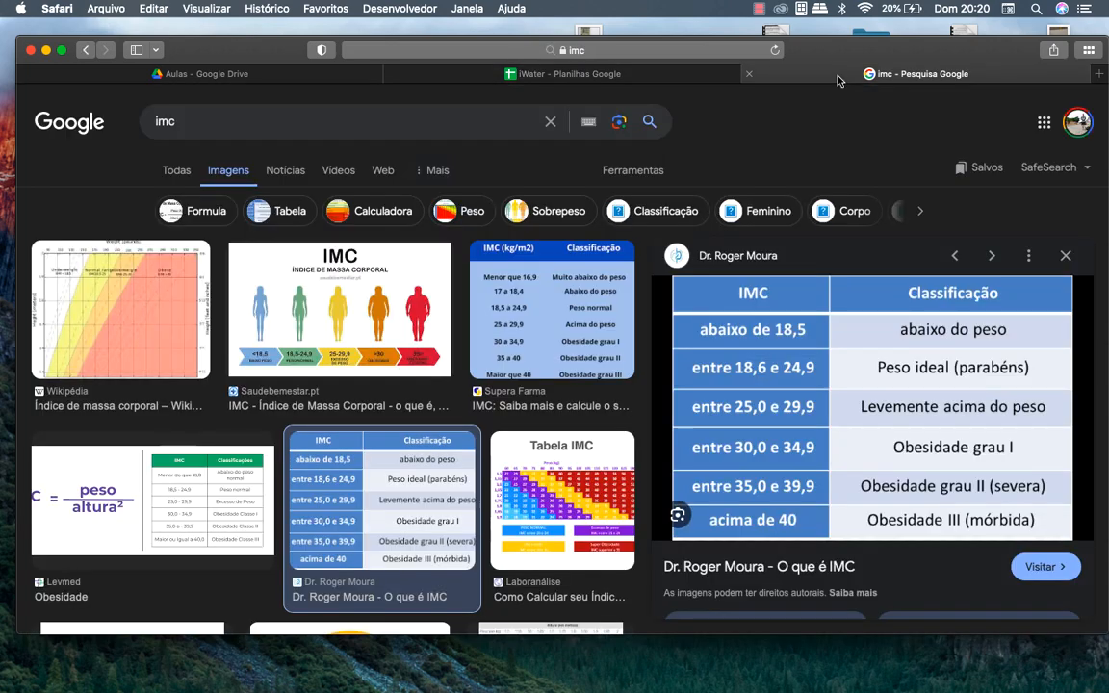
click(760, 74)
key(super+t)
text(quantidade )
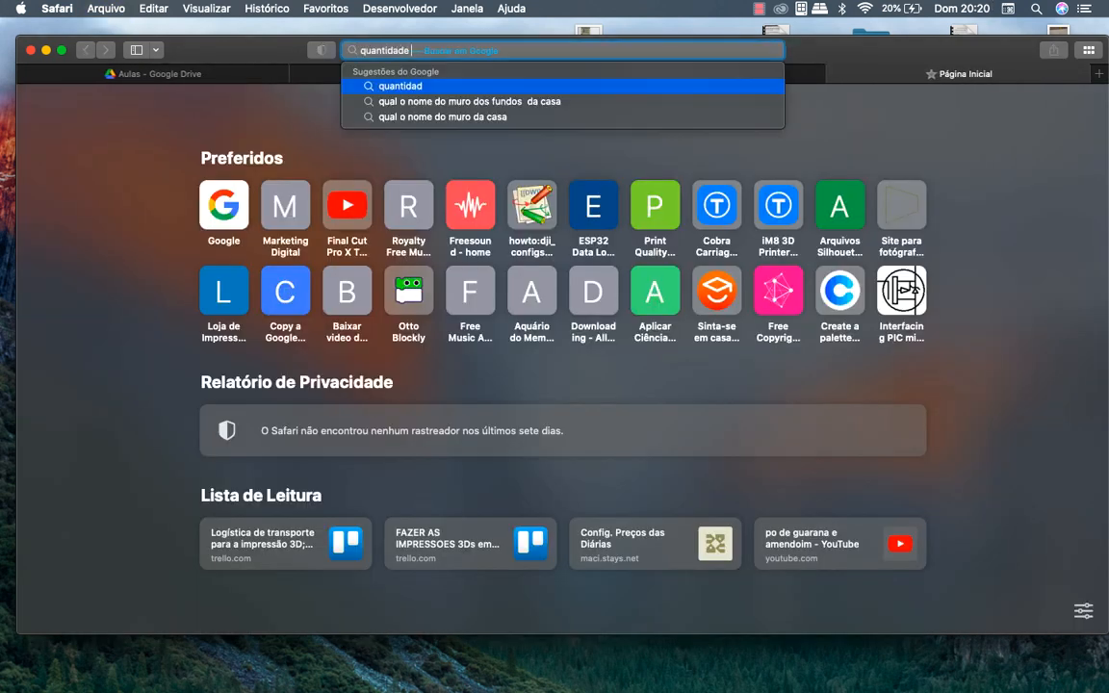
text(de agua nec)
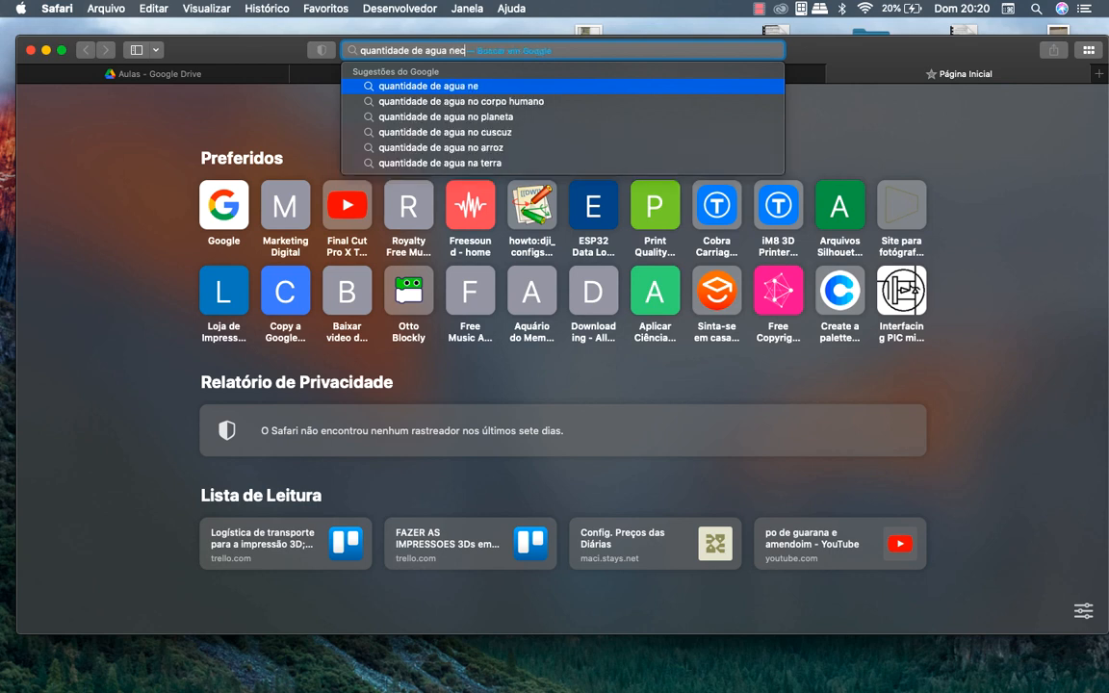
text(essaria por peso)
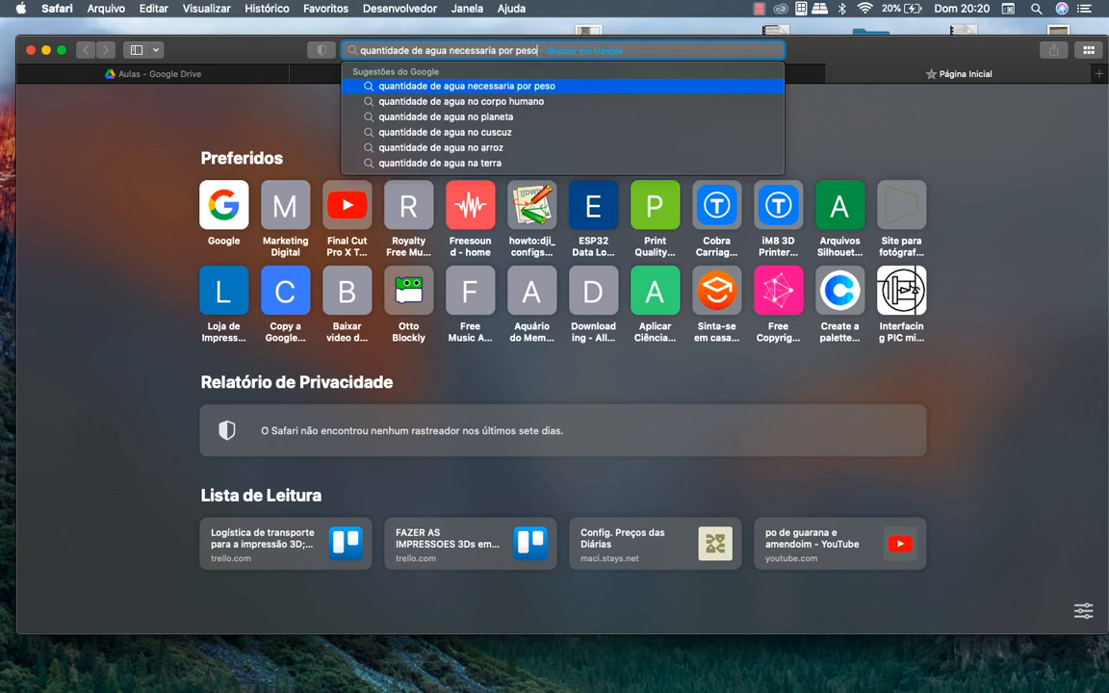
key(Escape)
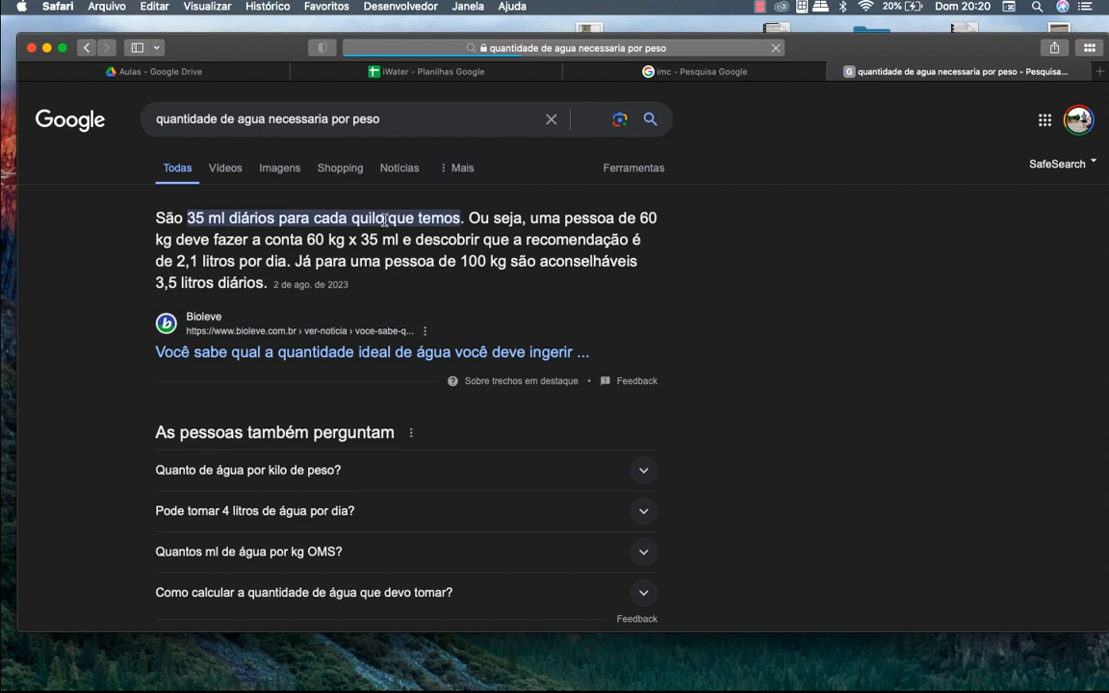
click(448, 70)
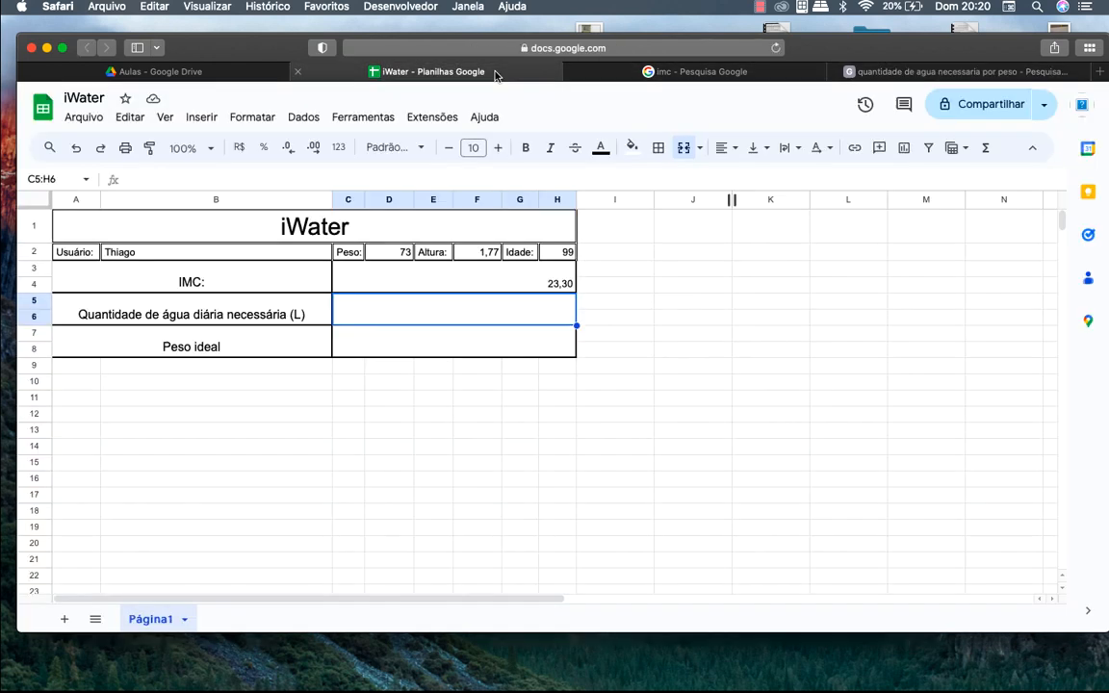
Enter =D2*0,035 in the water field C5:H6 and trim it to two decimals, showing 2,56
text(=)
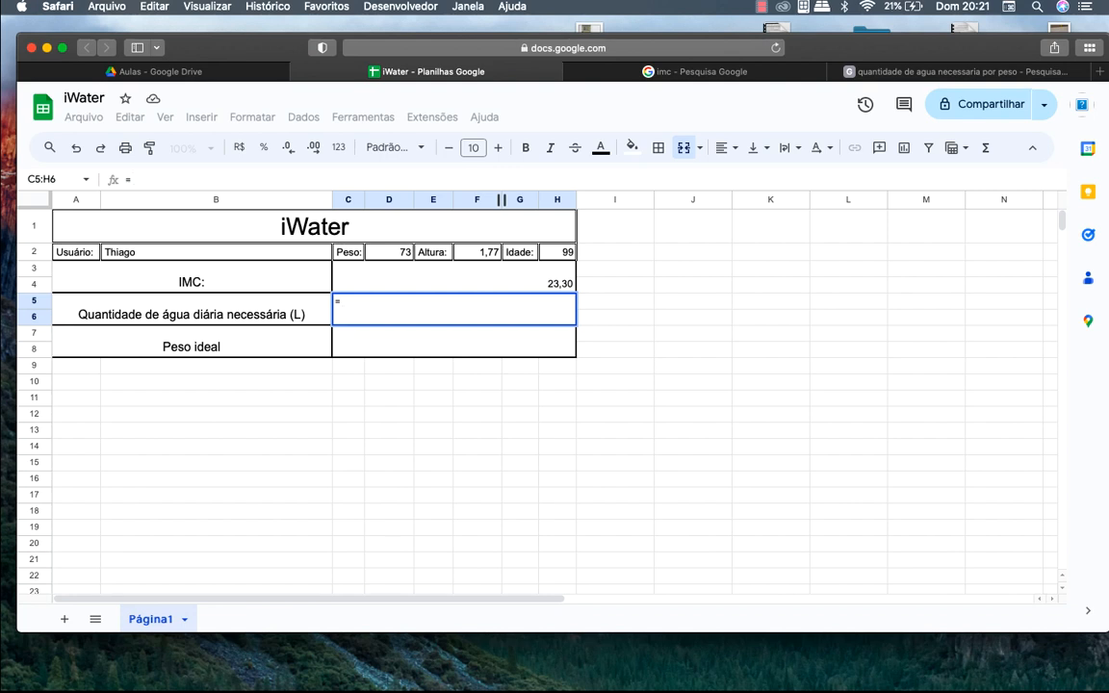
click(398, 258)
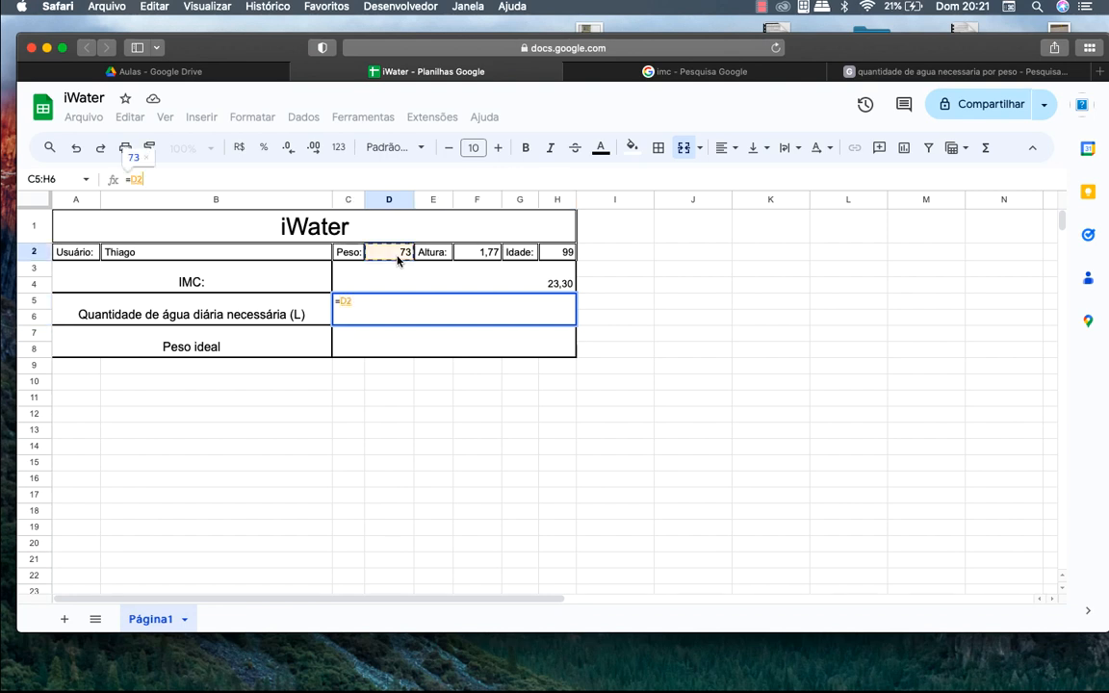
text(*)
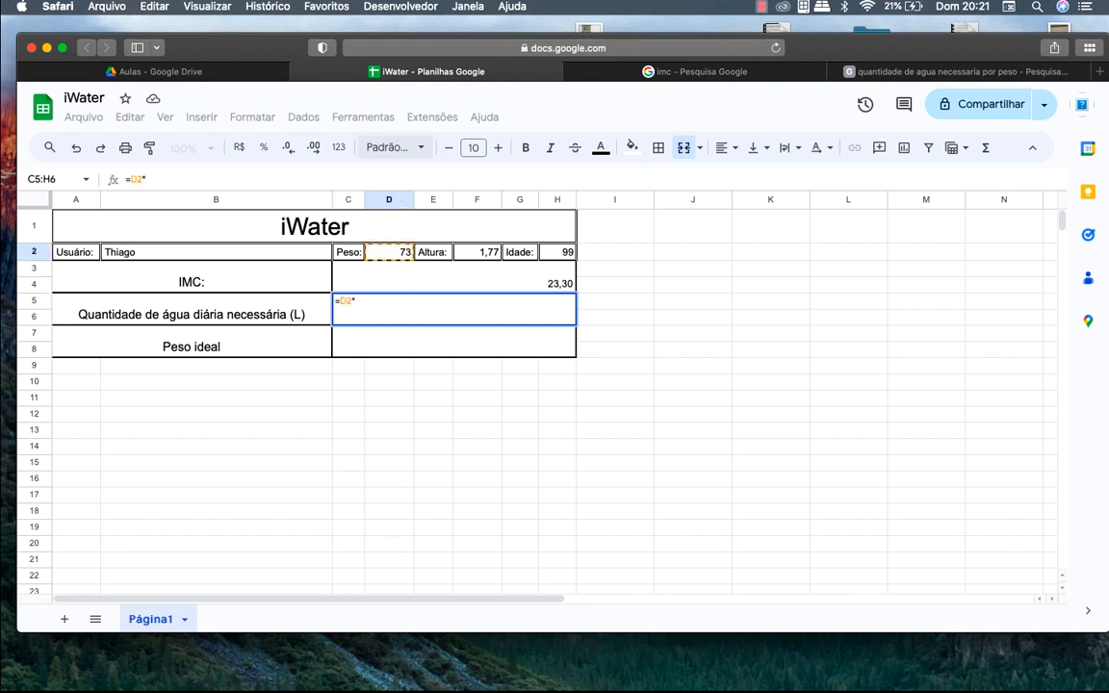
text(0,0)
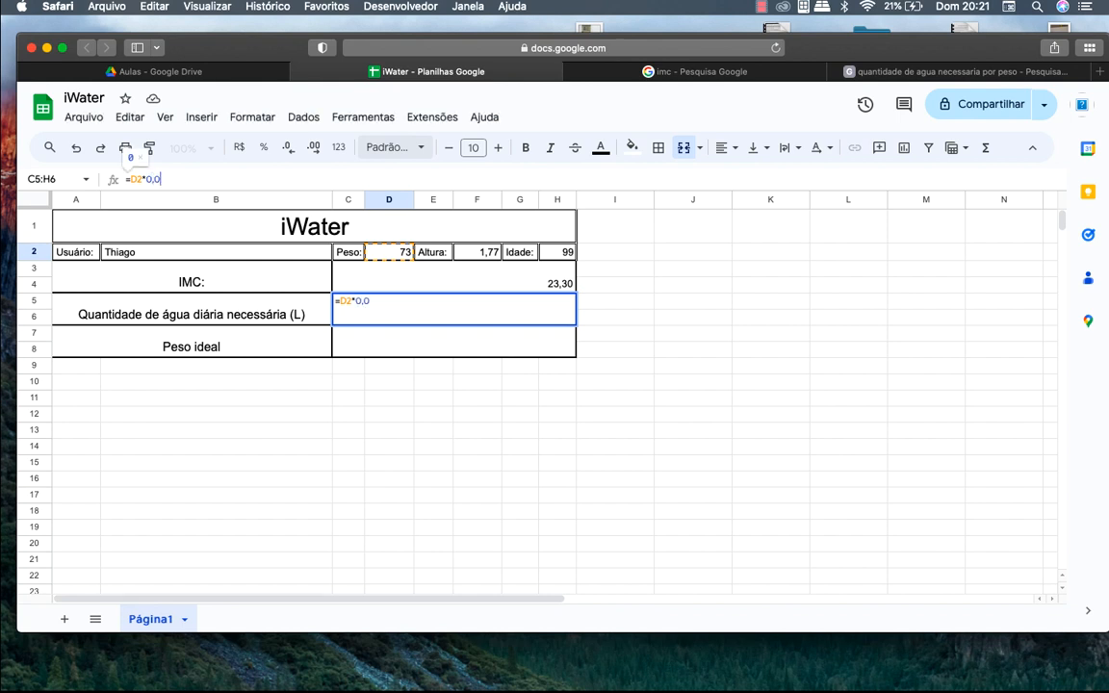
text(035)
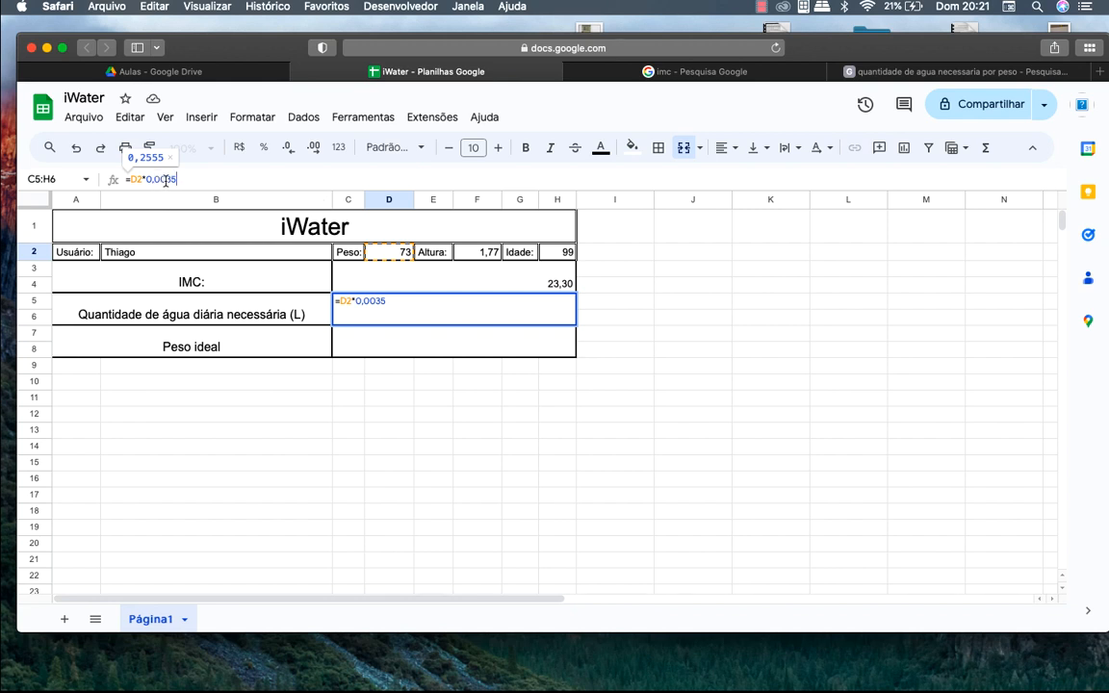
key(BackSpace)
key(Return)
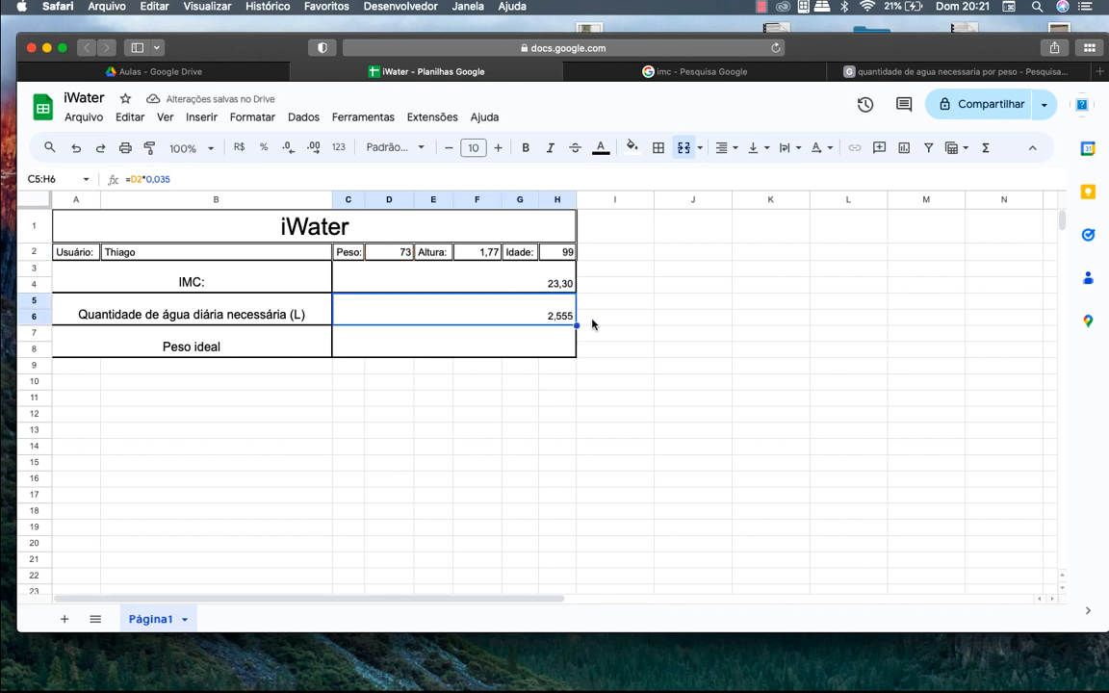
click(288, 150)
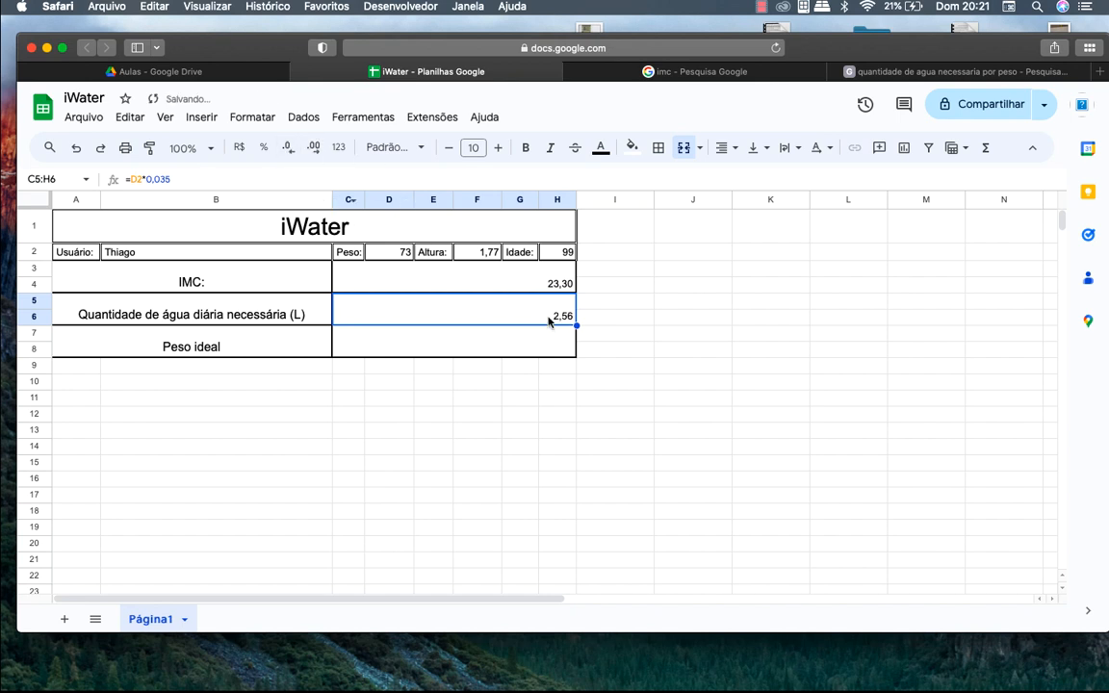
click(504, 352)
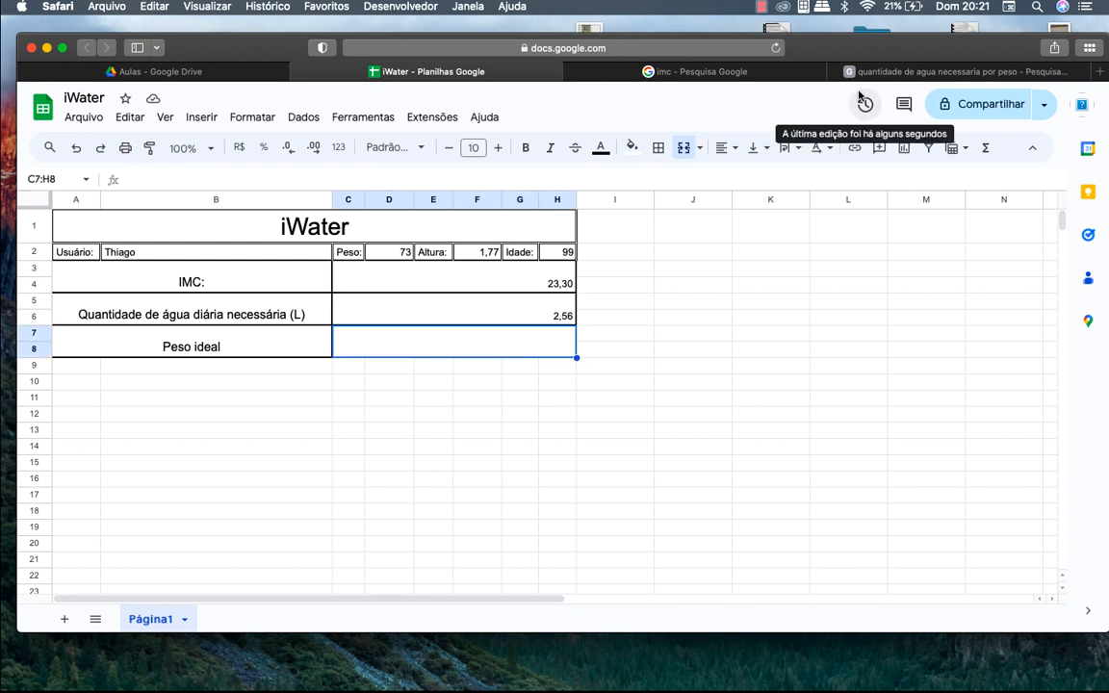
click(782, 73)
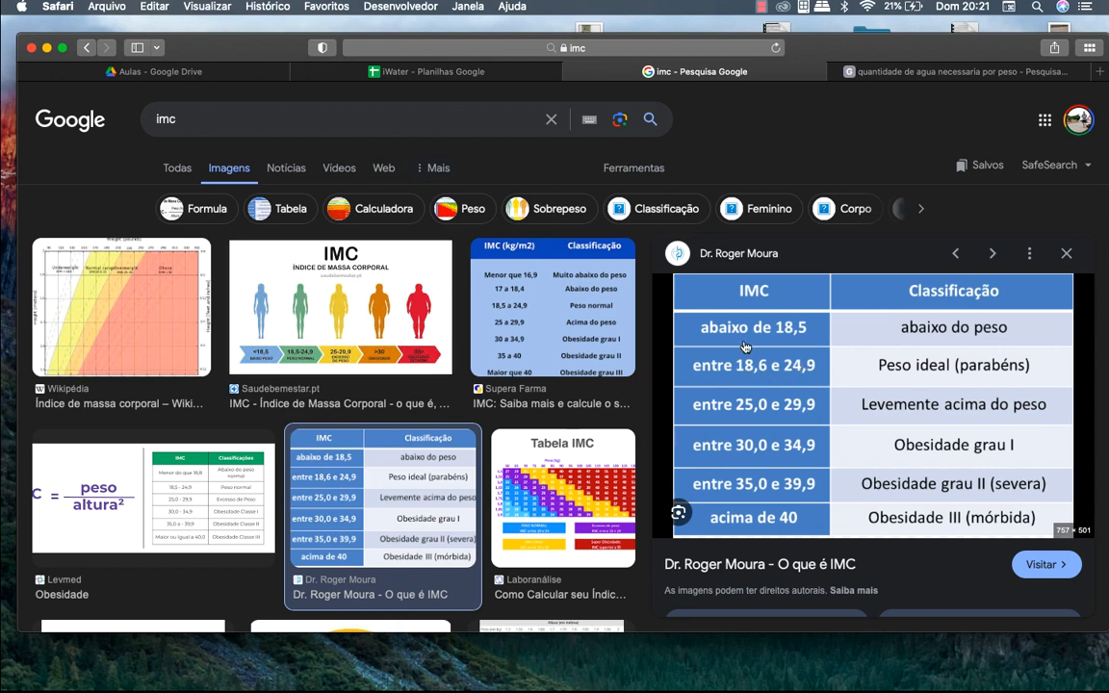
Put =(24,9+18,6)/2 in B12 to average the normal IMC range, giving 21,75
click(488, 68)
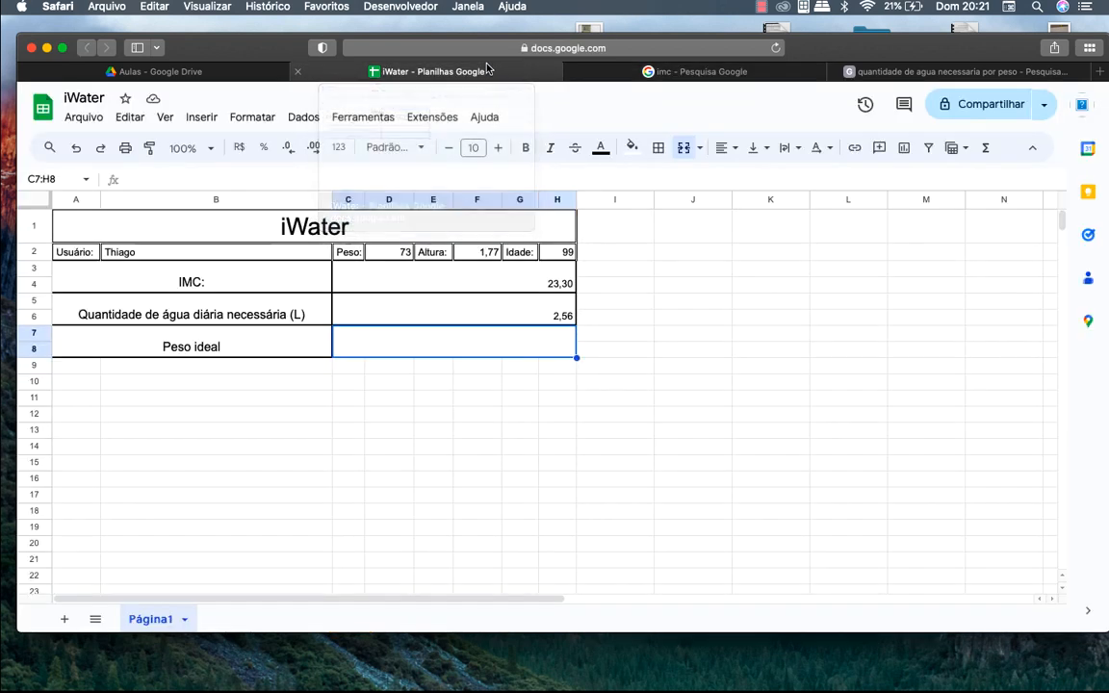
click(320, 409)
text(=)
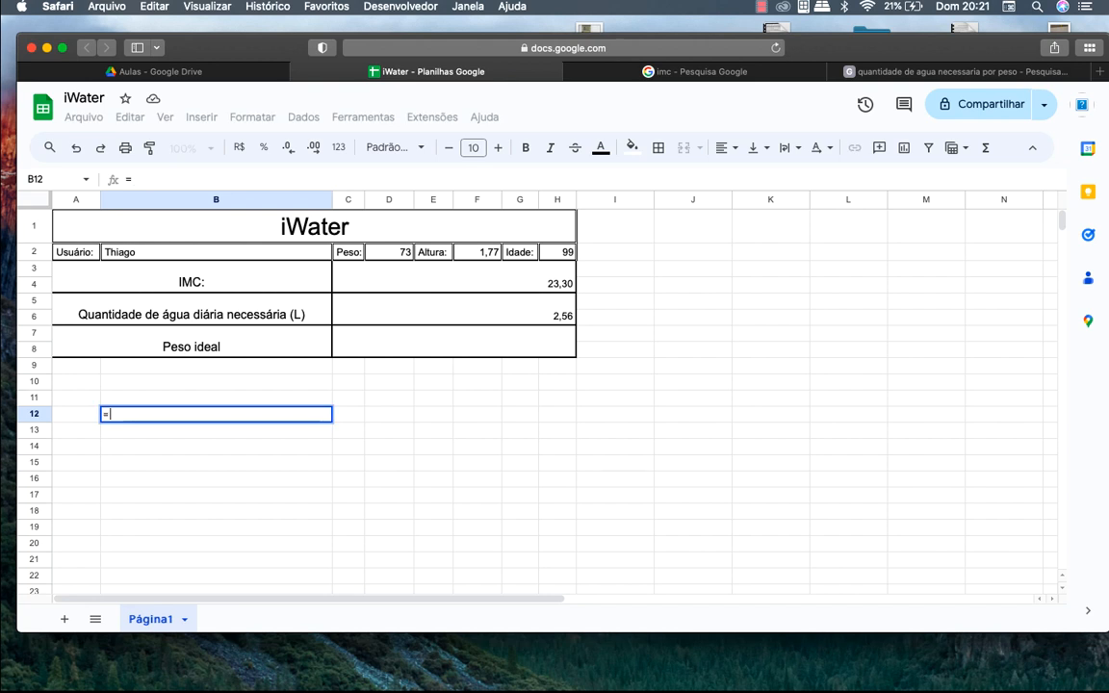
text(24,9)
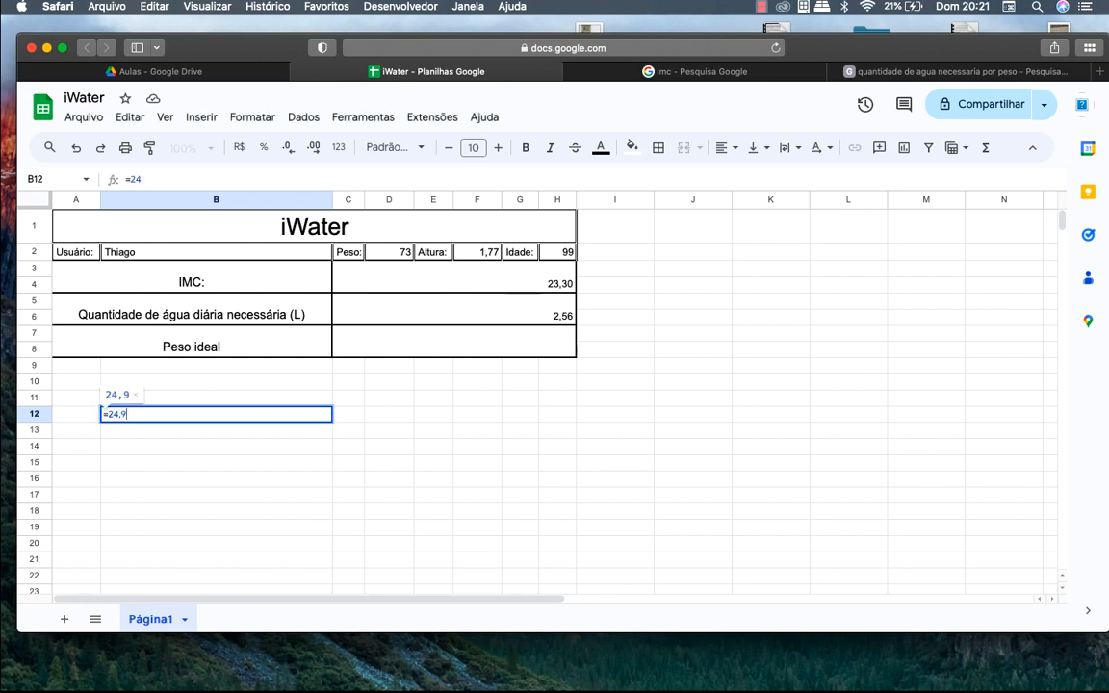
text(+18,6))
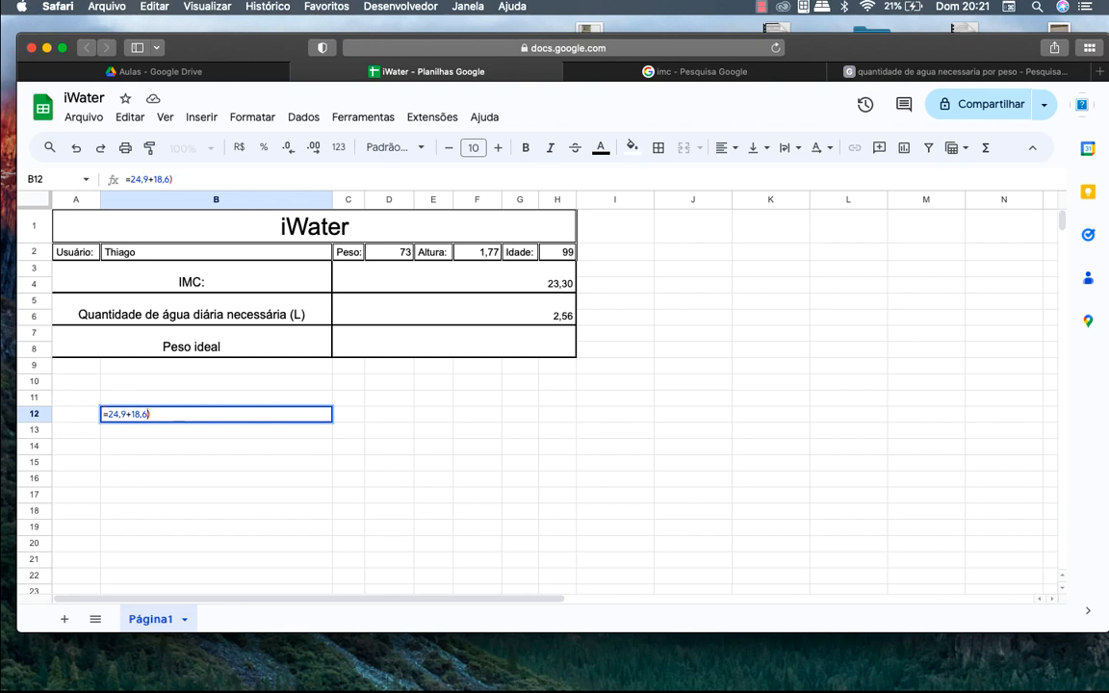
click(129, 414)
key(Left)
text(()
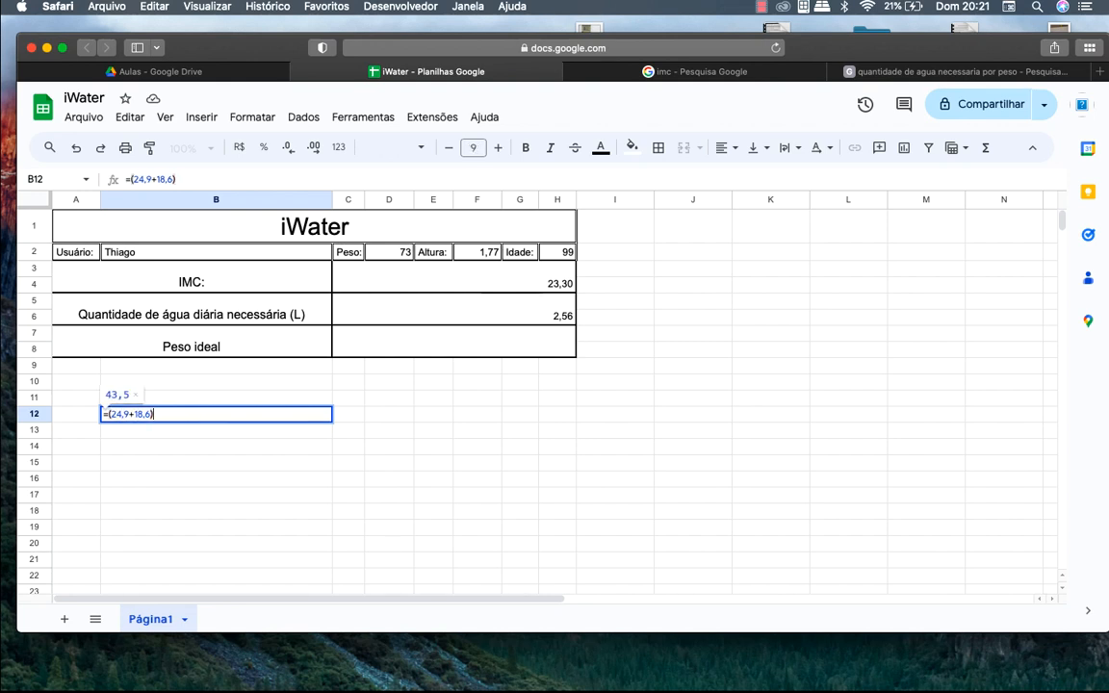
text(/2)
key(Return)
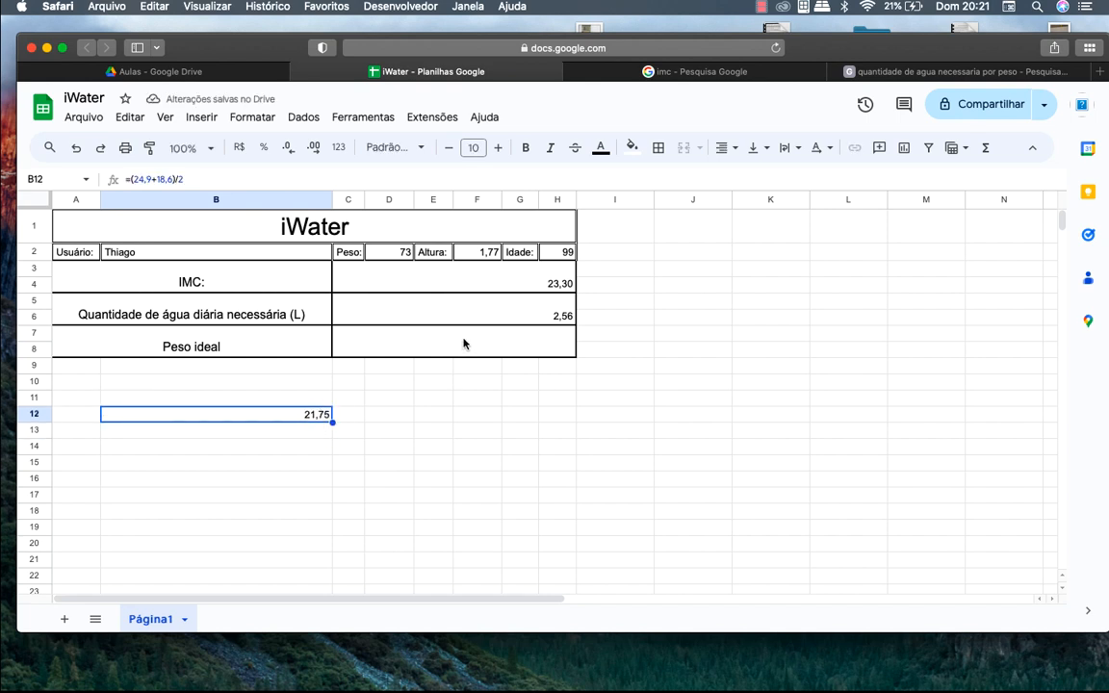
click(673, 70)
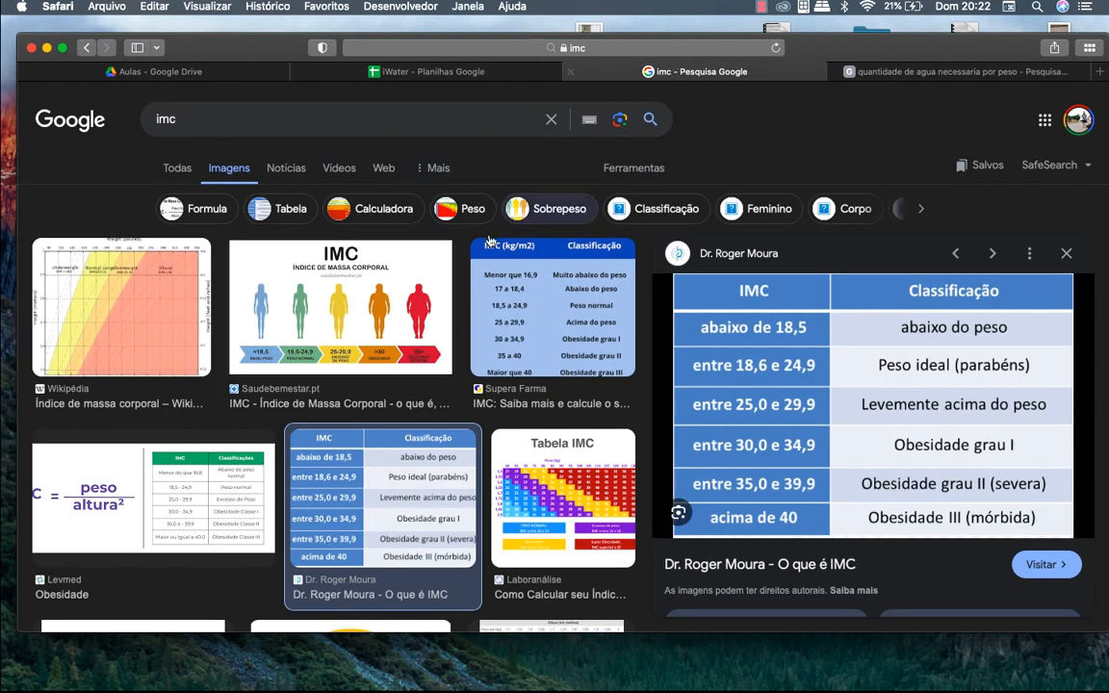
click(119, 497)
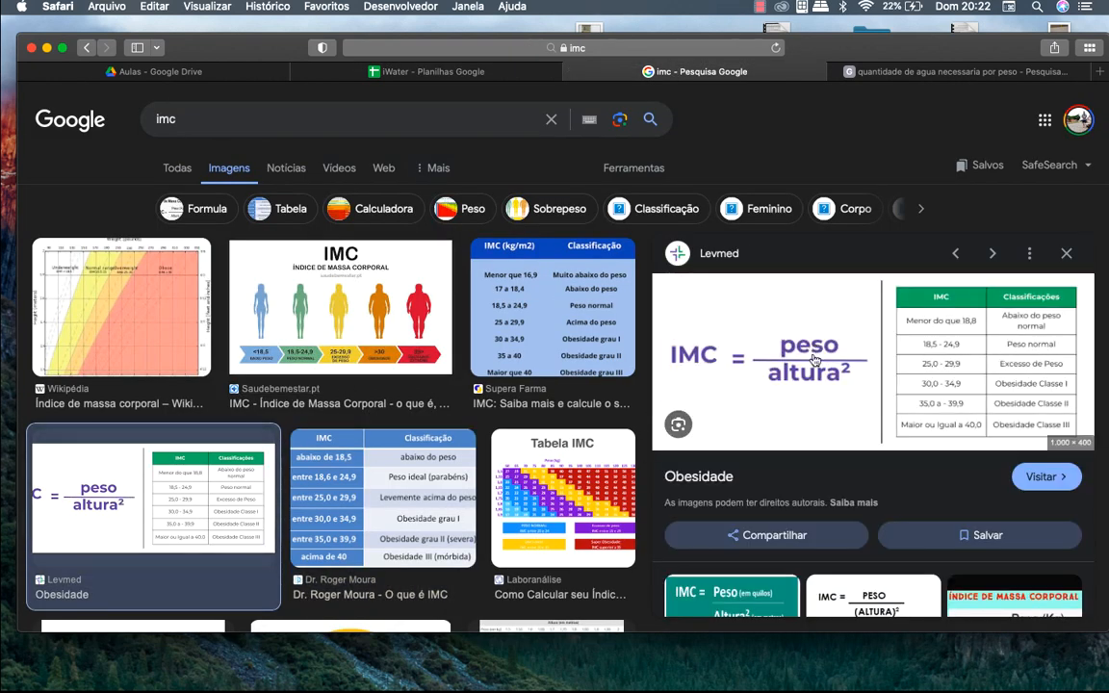
click(461, 70)
click(685, 72)
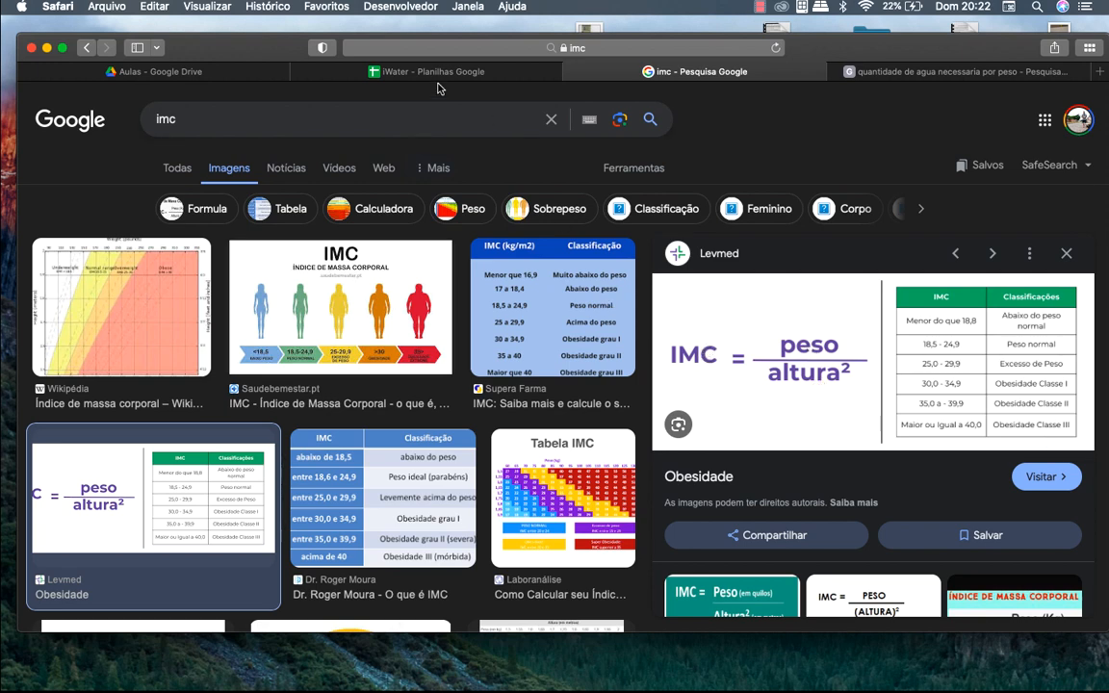
click(404, 72)
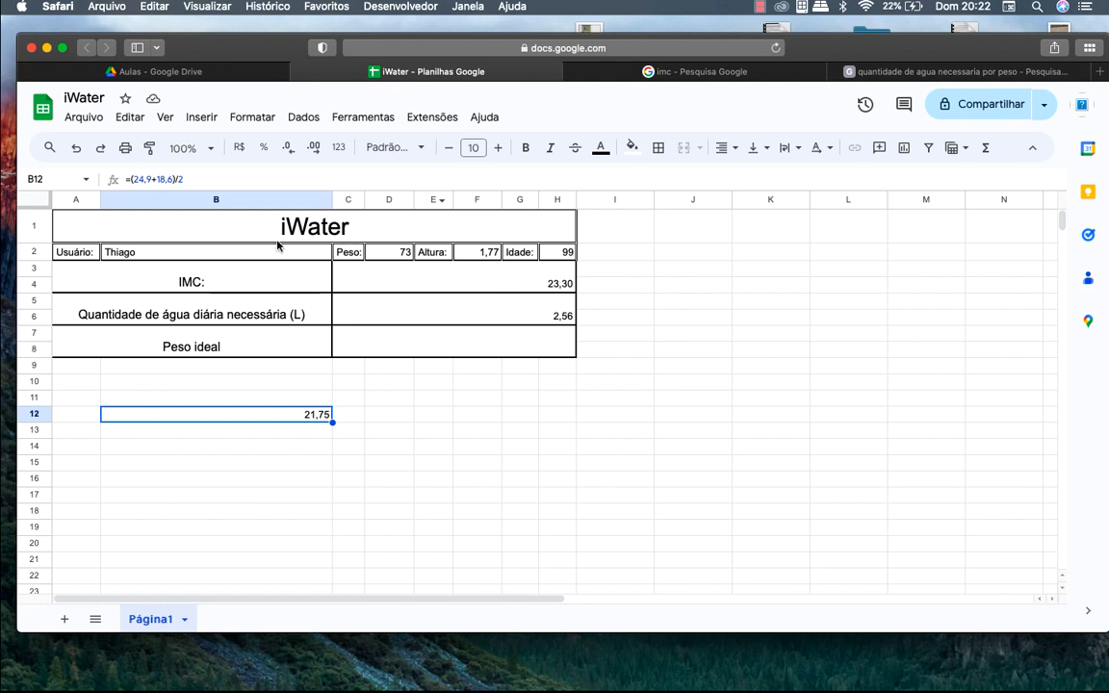
Enter =21,75*F2*F2 in the Peso ideal cell and show it with two decimals as 68,14
click(449, 347)
text(=)
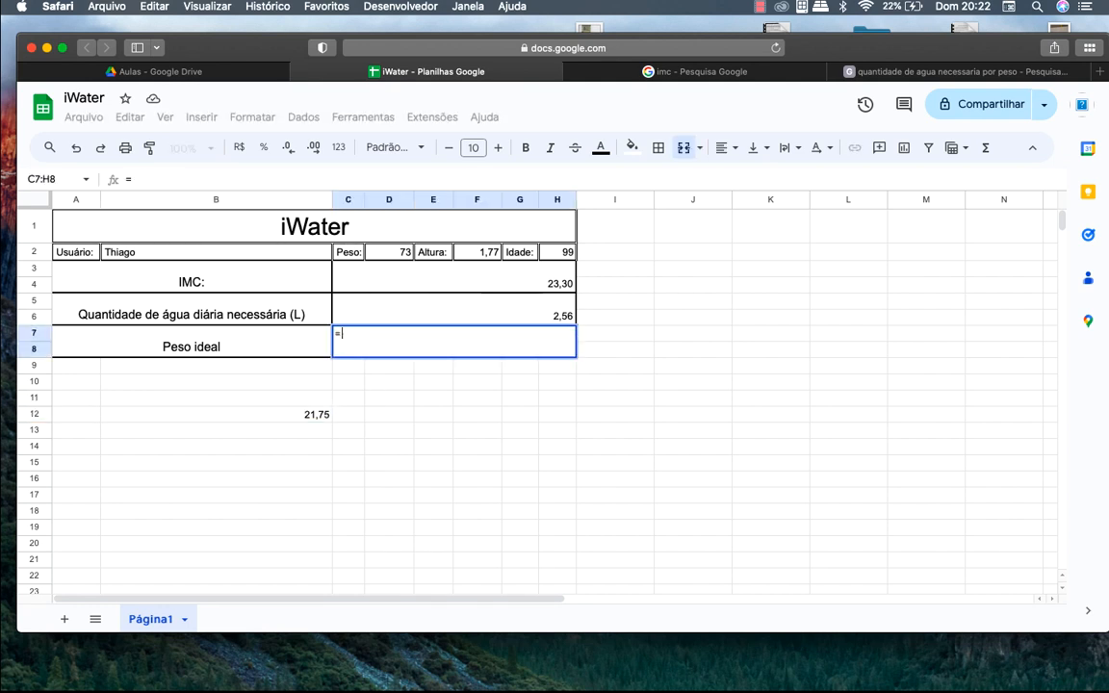
text(21,75*f2*)
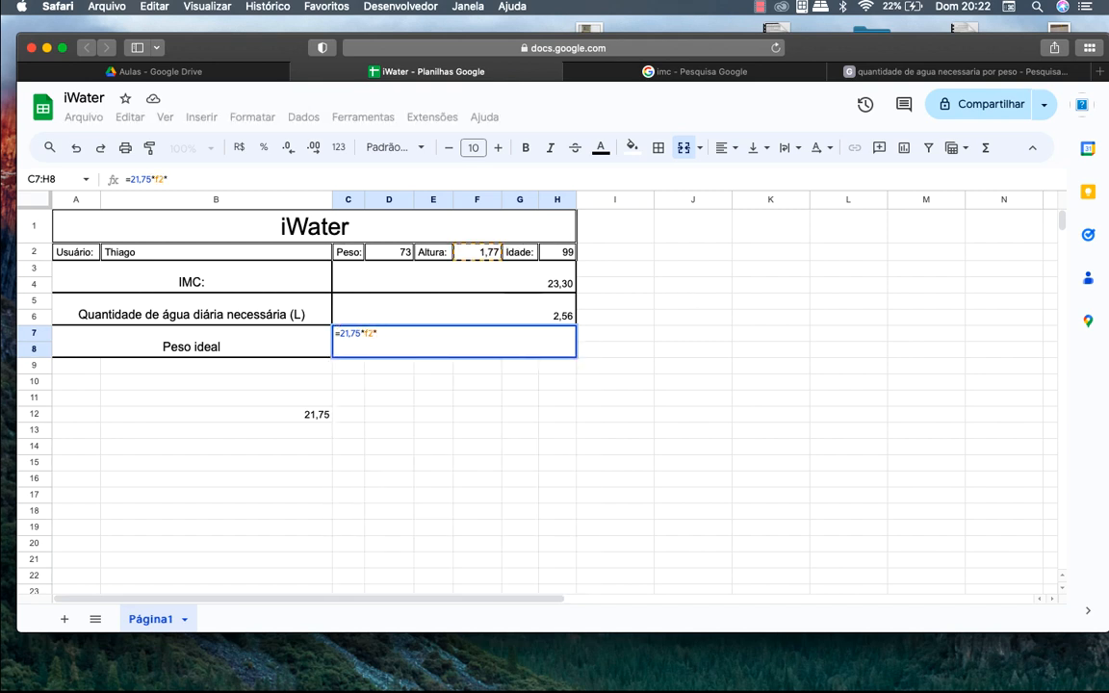
click(484, 252)
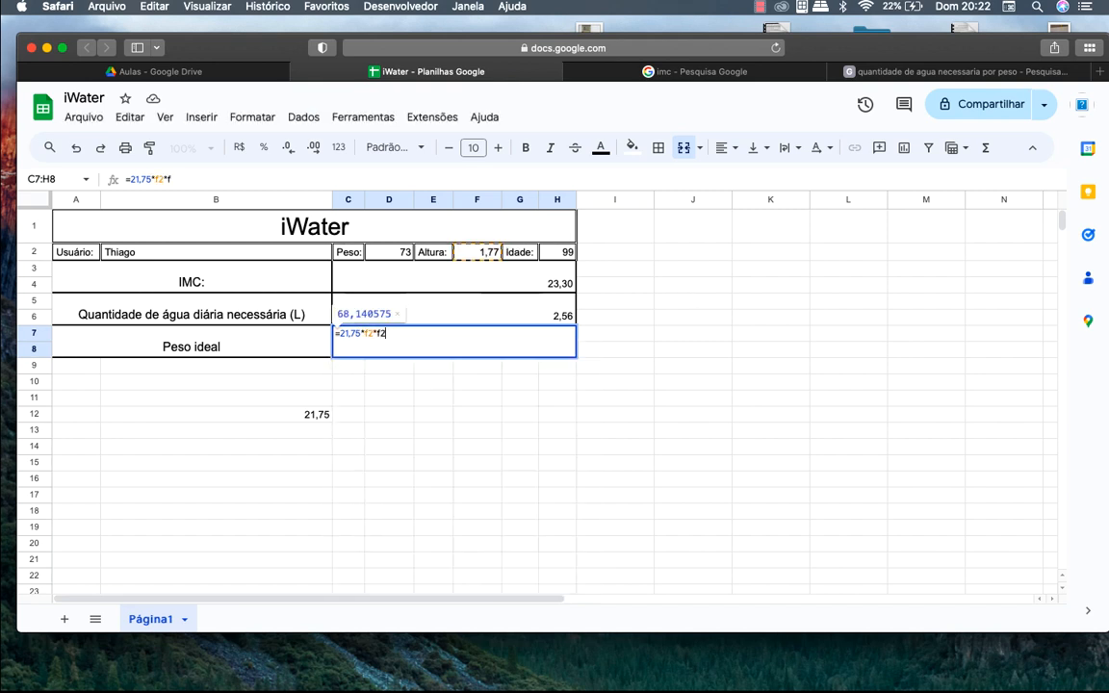
key(Return)
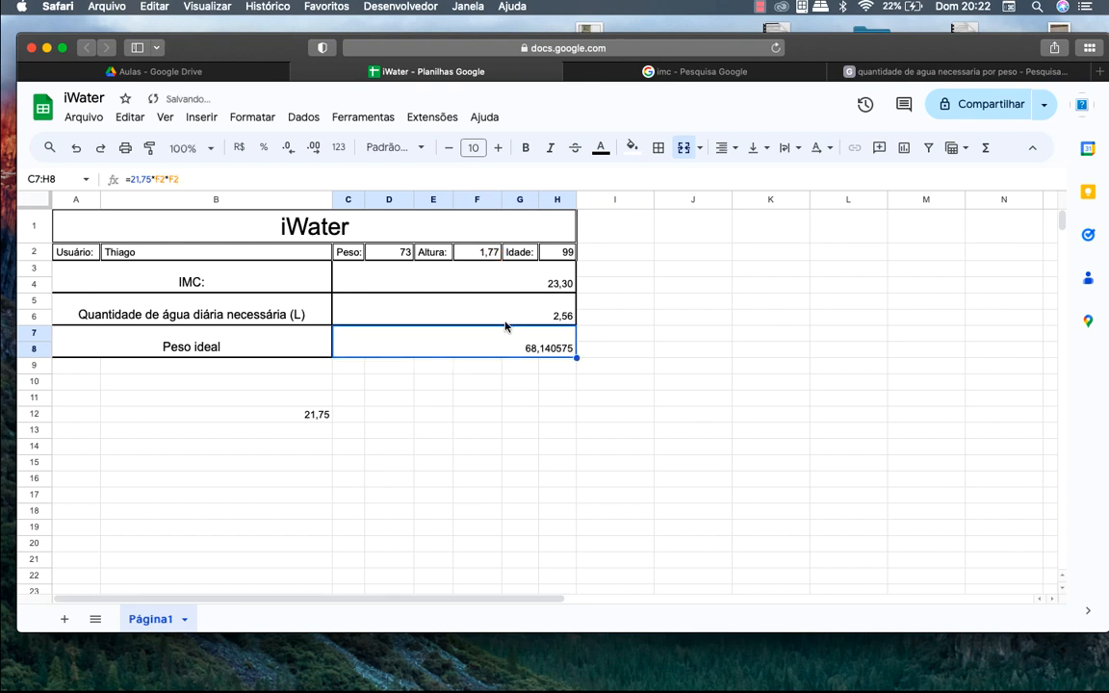
click(290, 154)
click(289, 154)
click(289, 154)
click(287, 148)
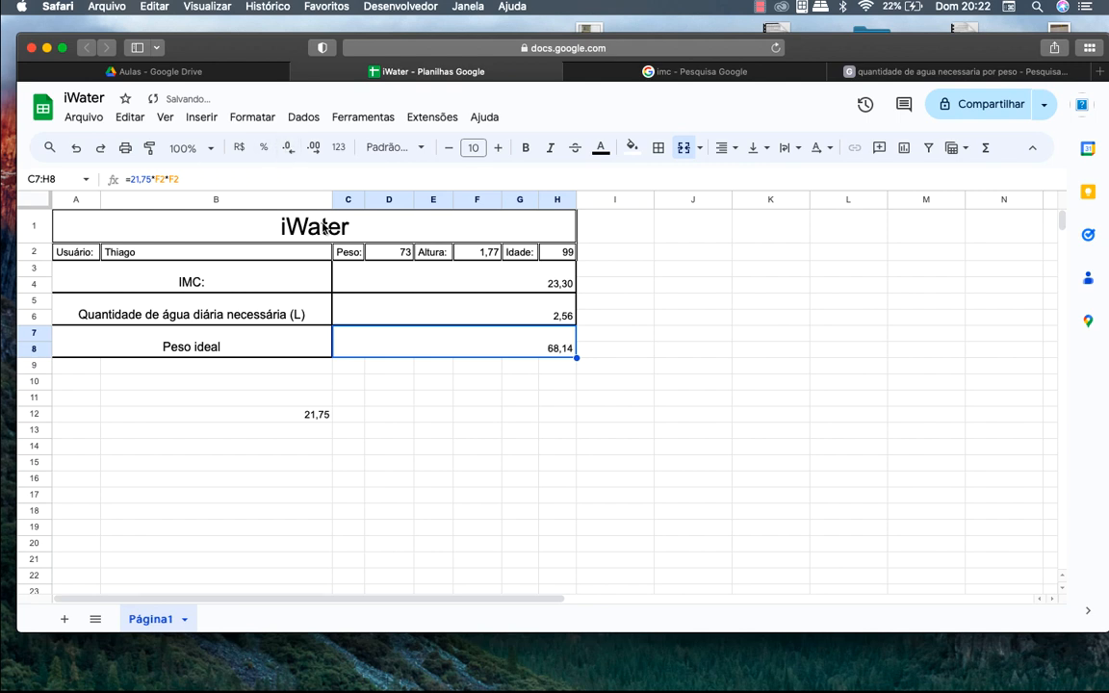
Clear the helper value 21,75 from B12
click(301, 413)
key(Delete)
click(368, 432)
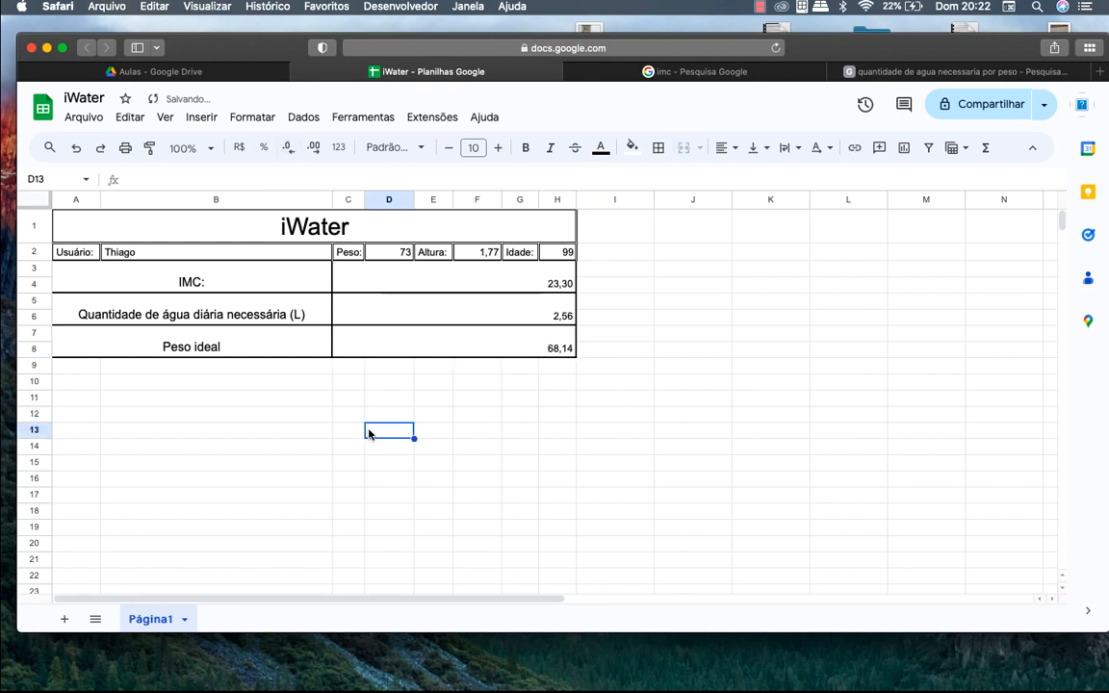
click(554, 349)
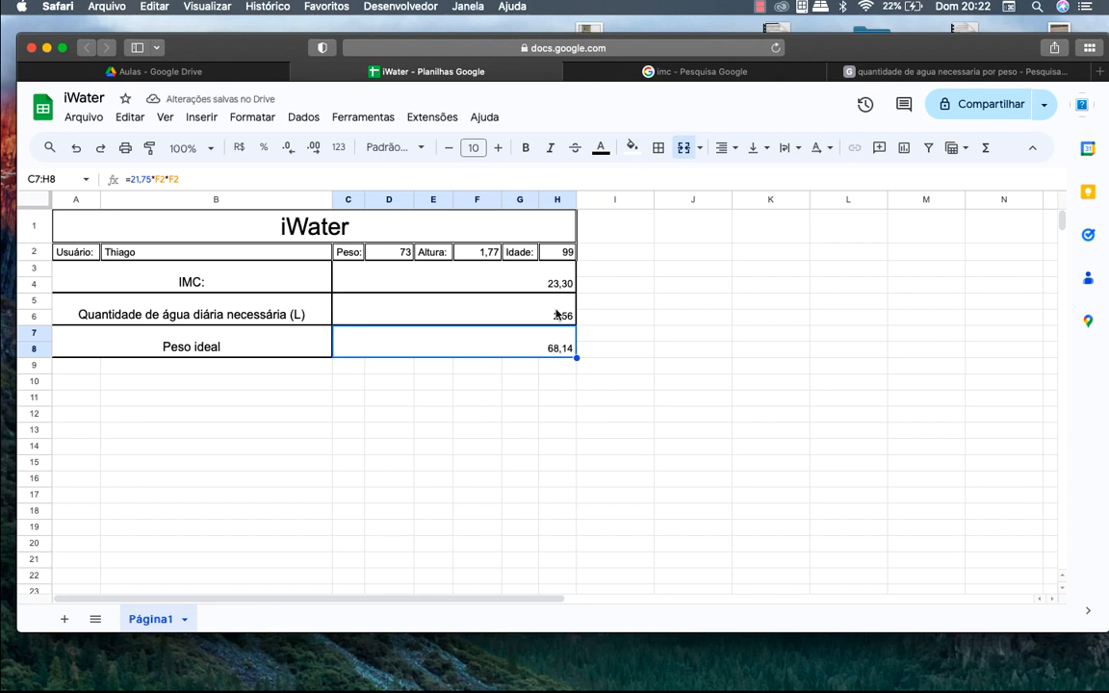
Start a conditional formatting rule on C3:H4 with the condition 'Está entre'
click(540, 278)
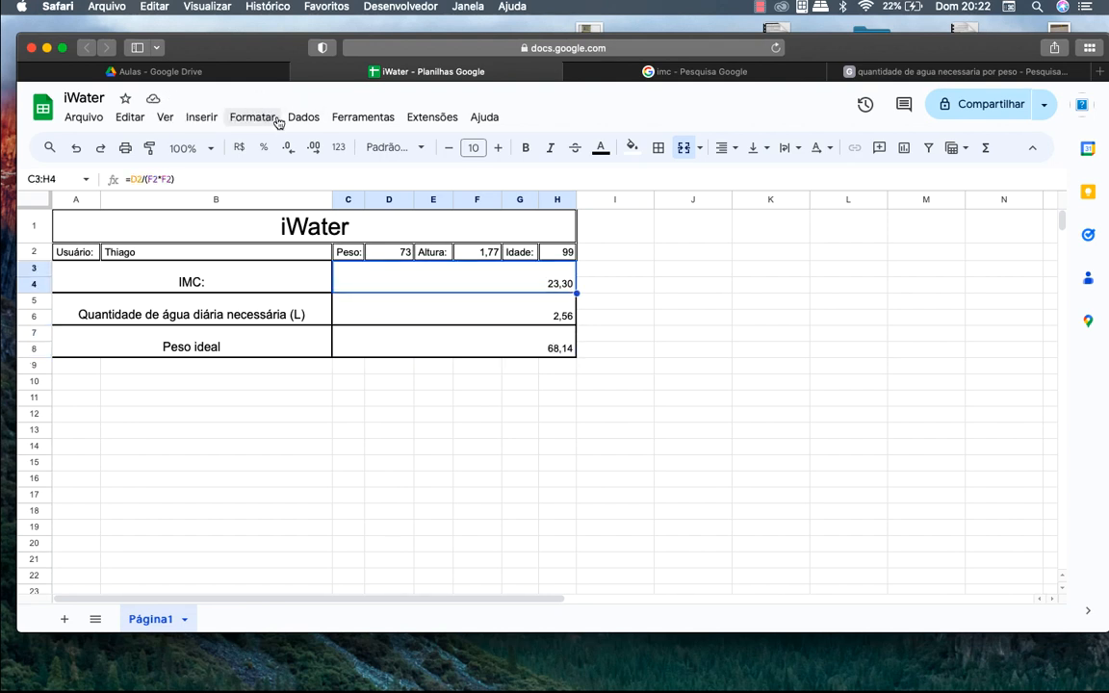
click(276, 120)
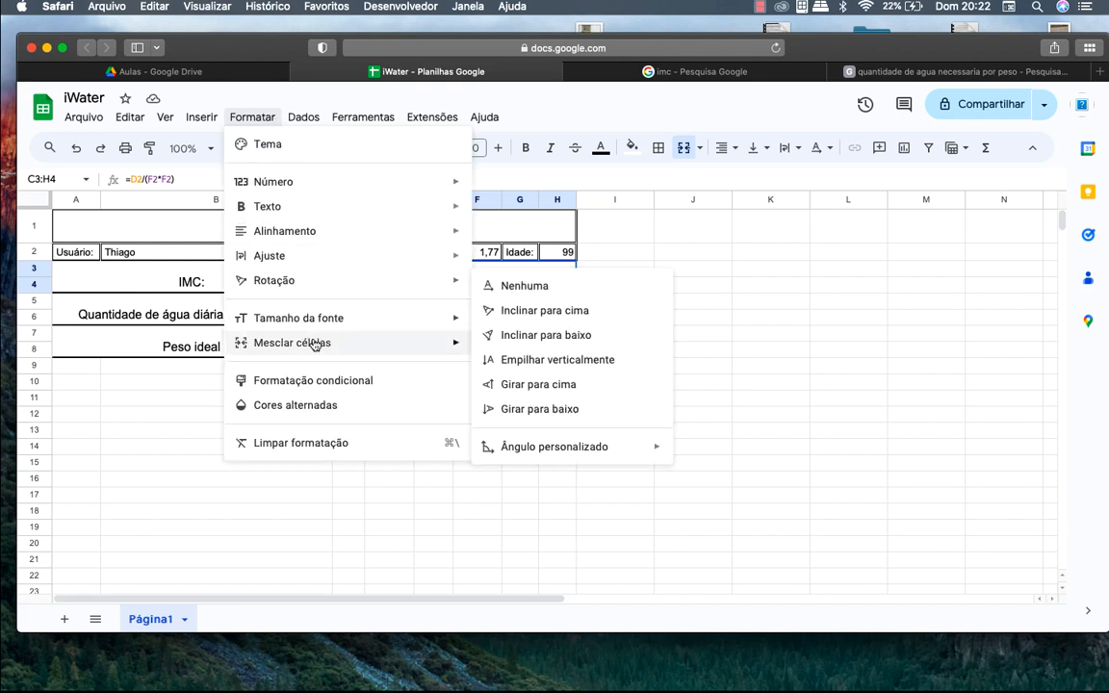
click(316, 384)
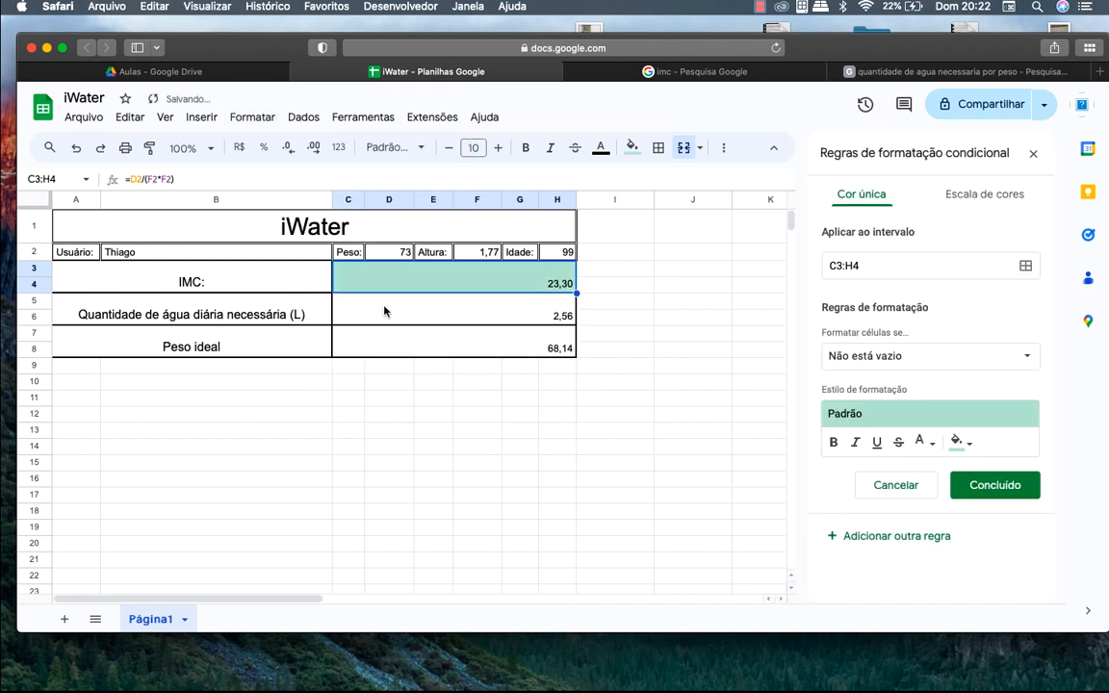
click(924, 356)
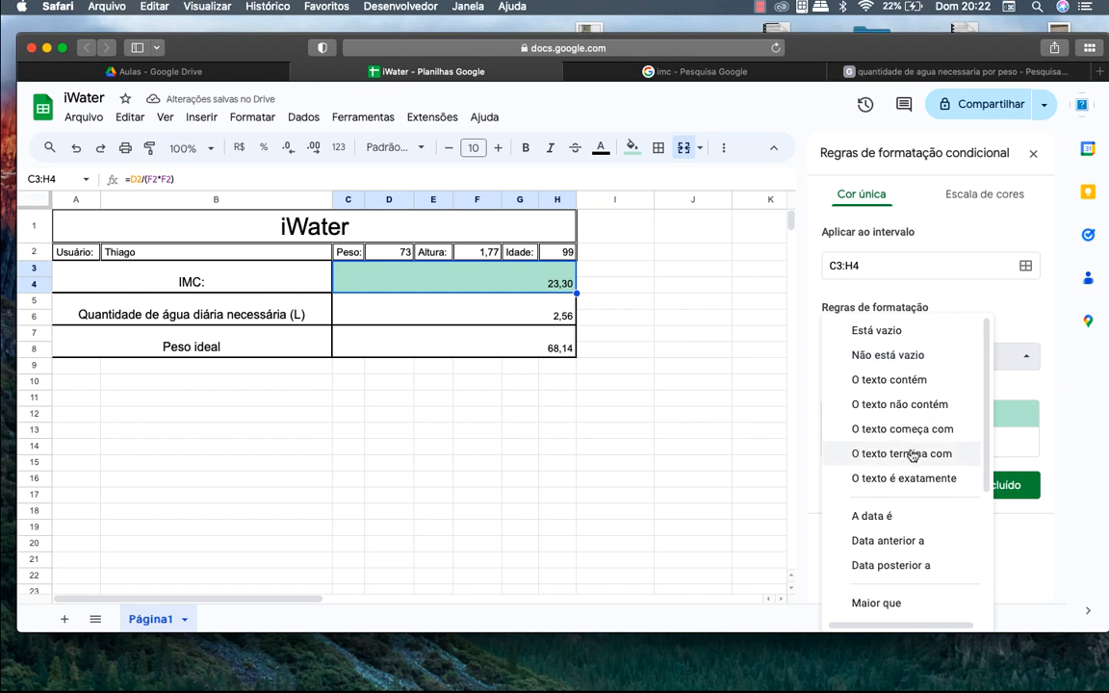
scroll(910, 505, down, 5)
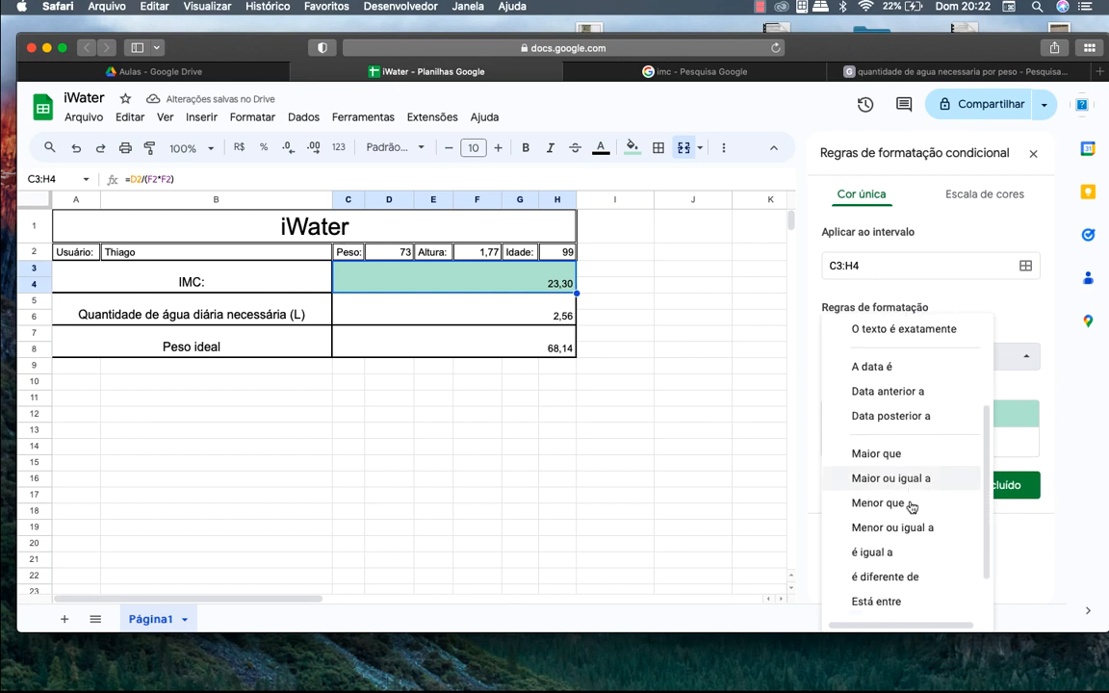
scroll(910, 505, down, 1)
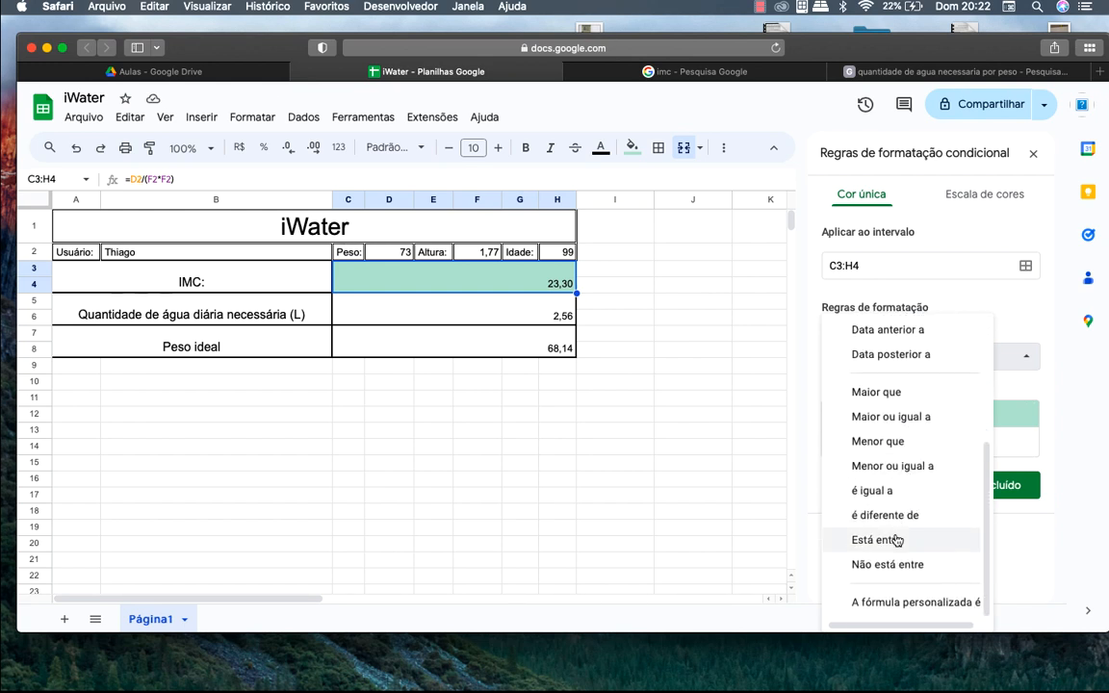
click(895, 539)
click(908, 393)
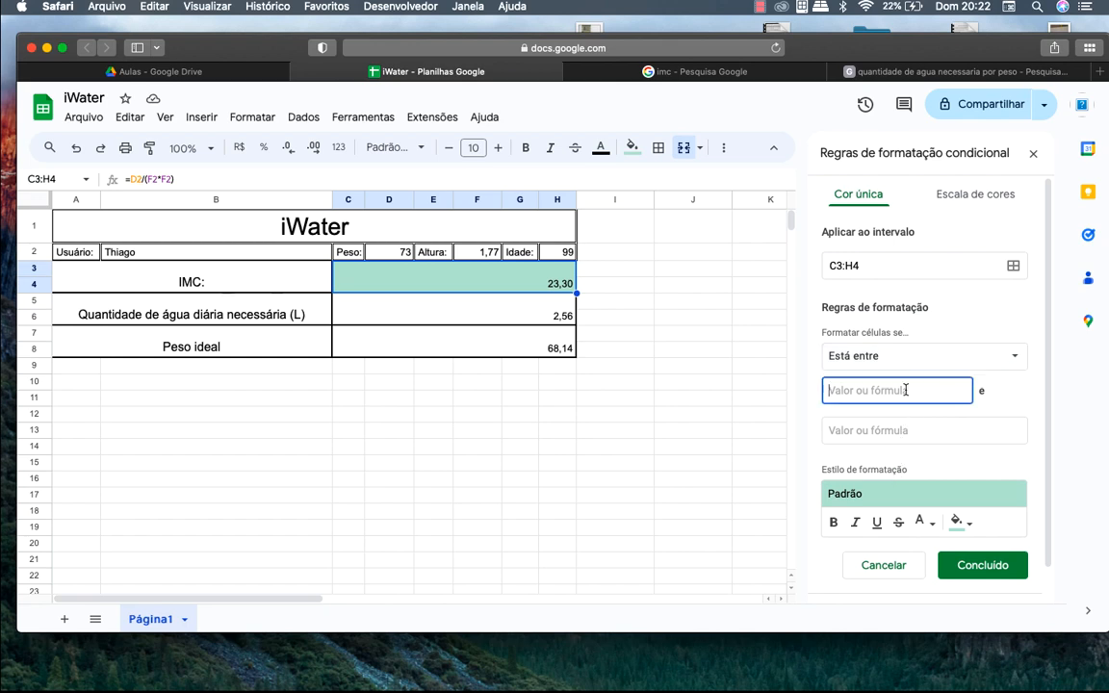
Set the rule's bounds to 18,5 and 24,9 with a light green fill and save it
click(715, 72)
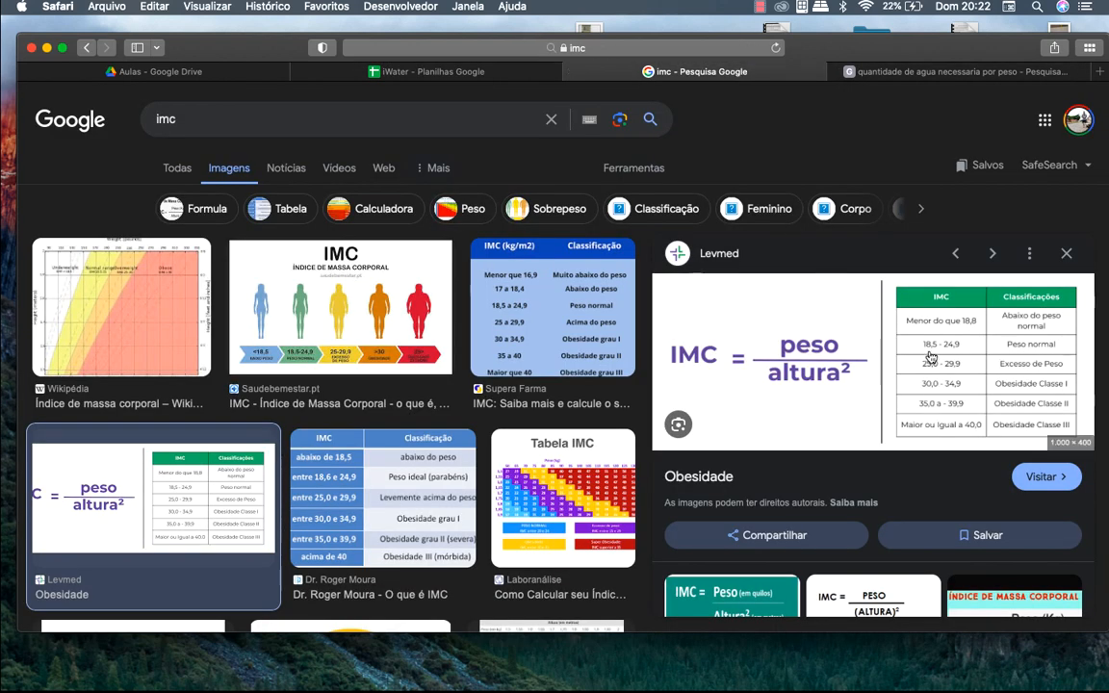
click(424, 71)
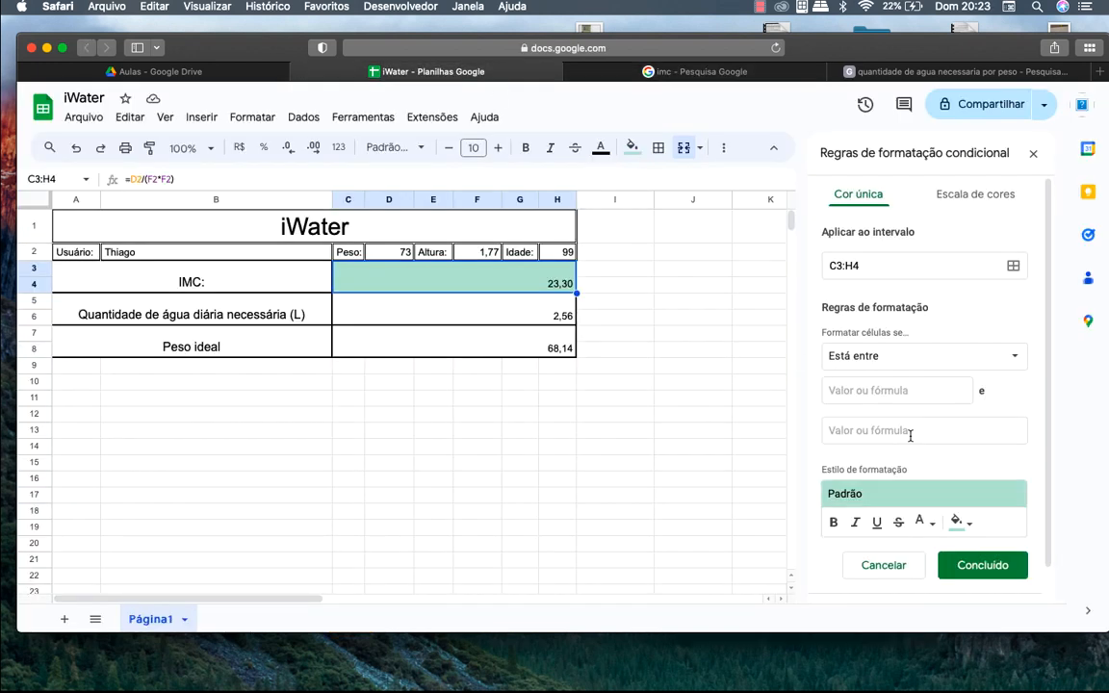
click(915, 401)
text(18,)
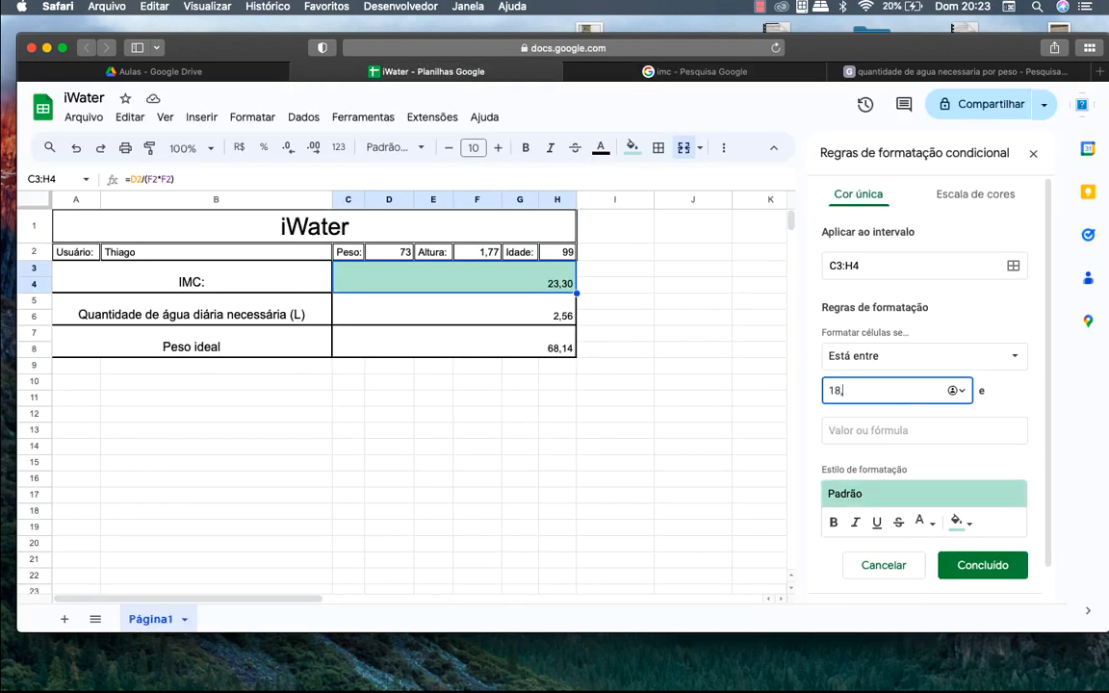
text(5)
click(992, 427)
text(24,)
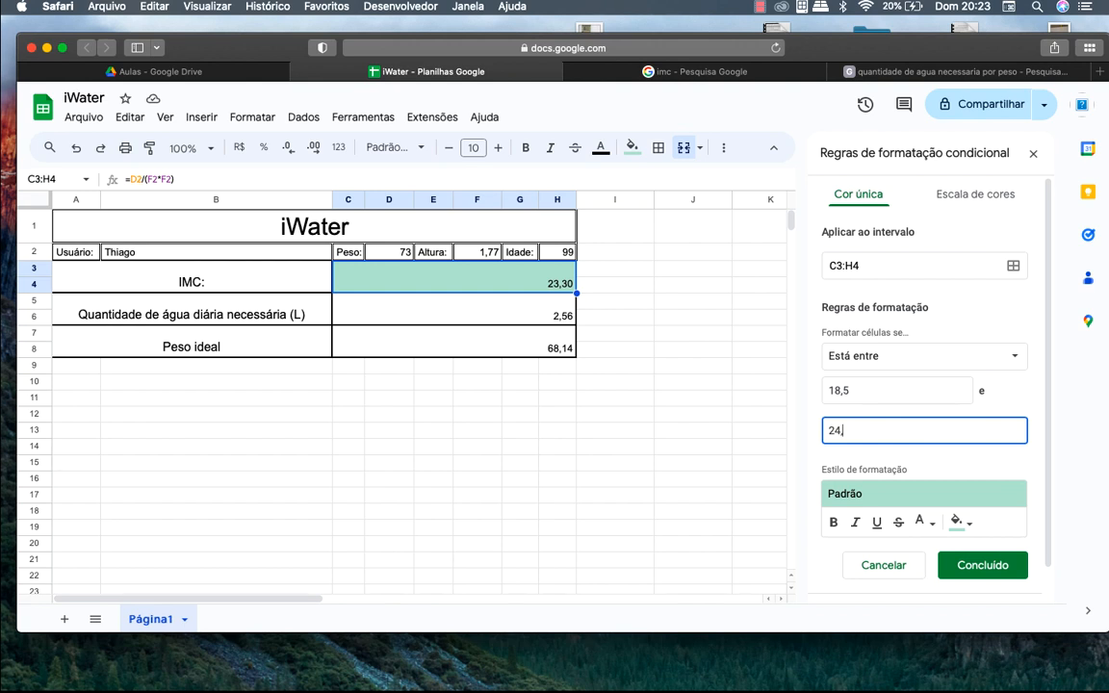
text(9)
click(957, 521)
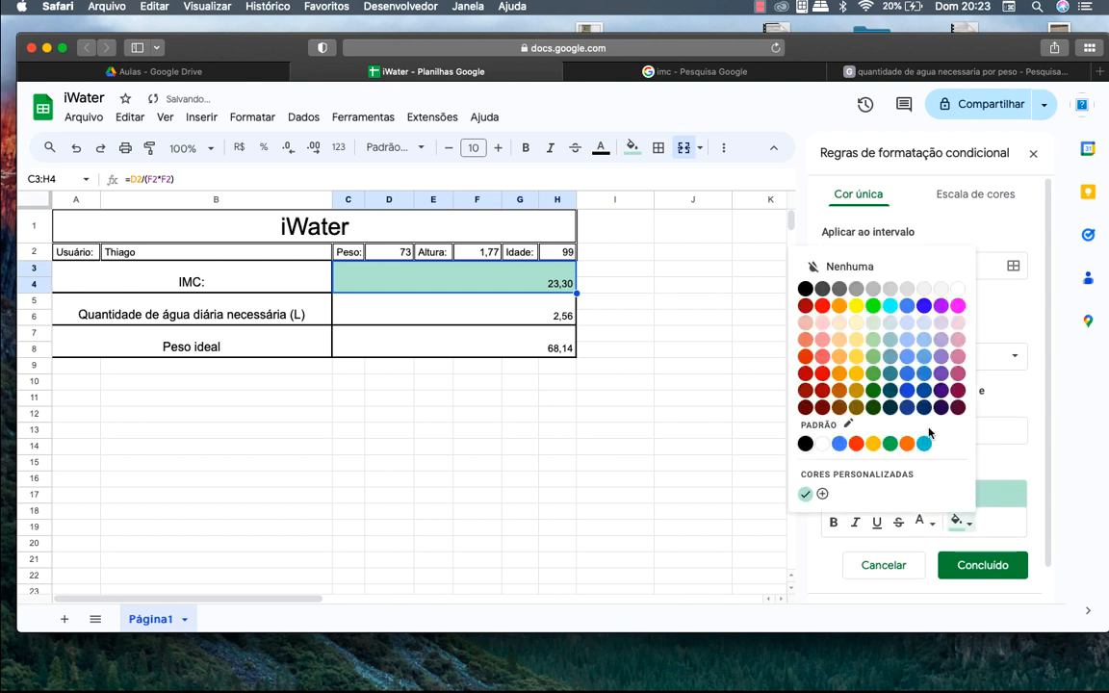
click(872, 322)
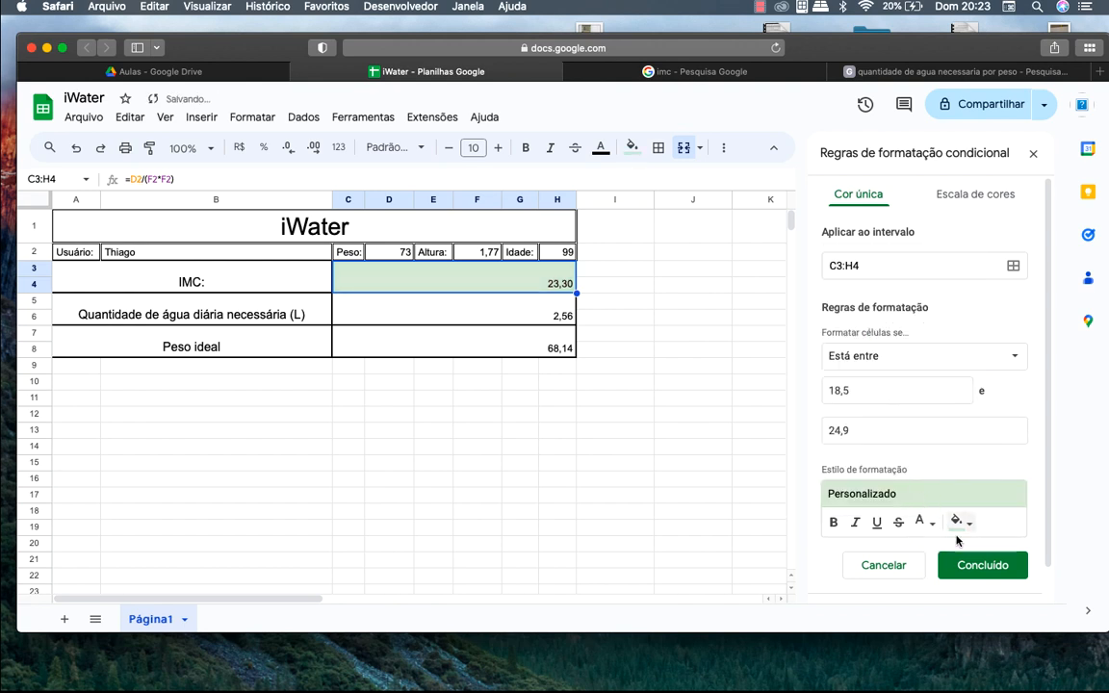
click(972, 565)
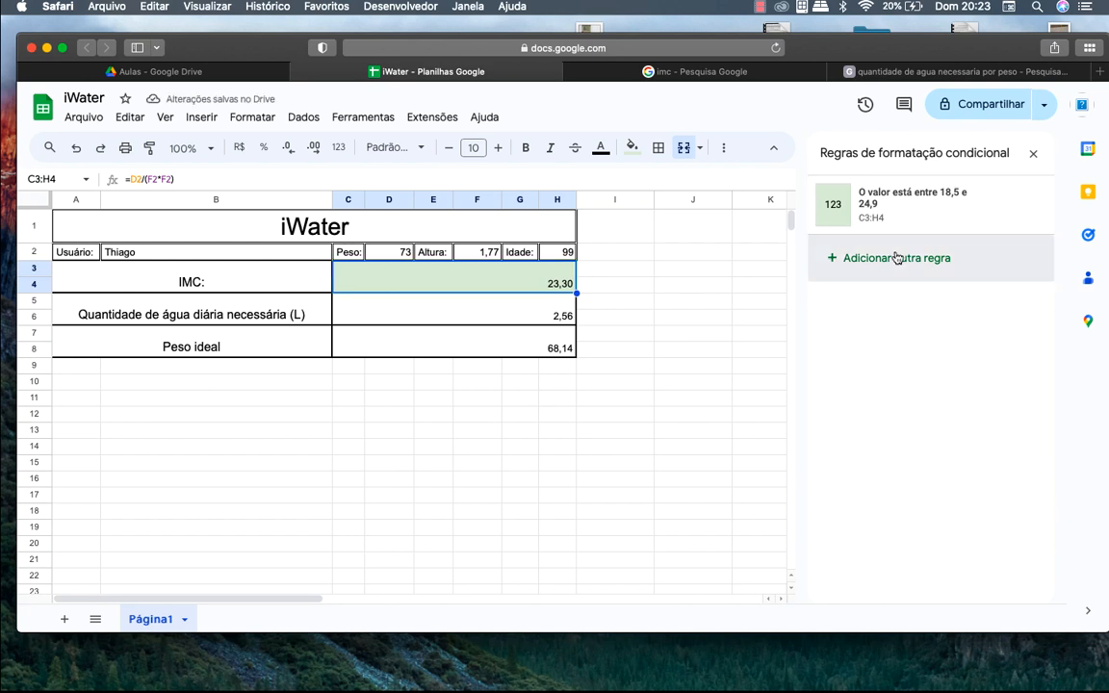
click(896, 258)
Begin a second rule on C3:H4 with the condition 'Não está entre'
click(920, 354)
scroll(929, 449, down, 2)
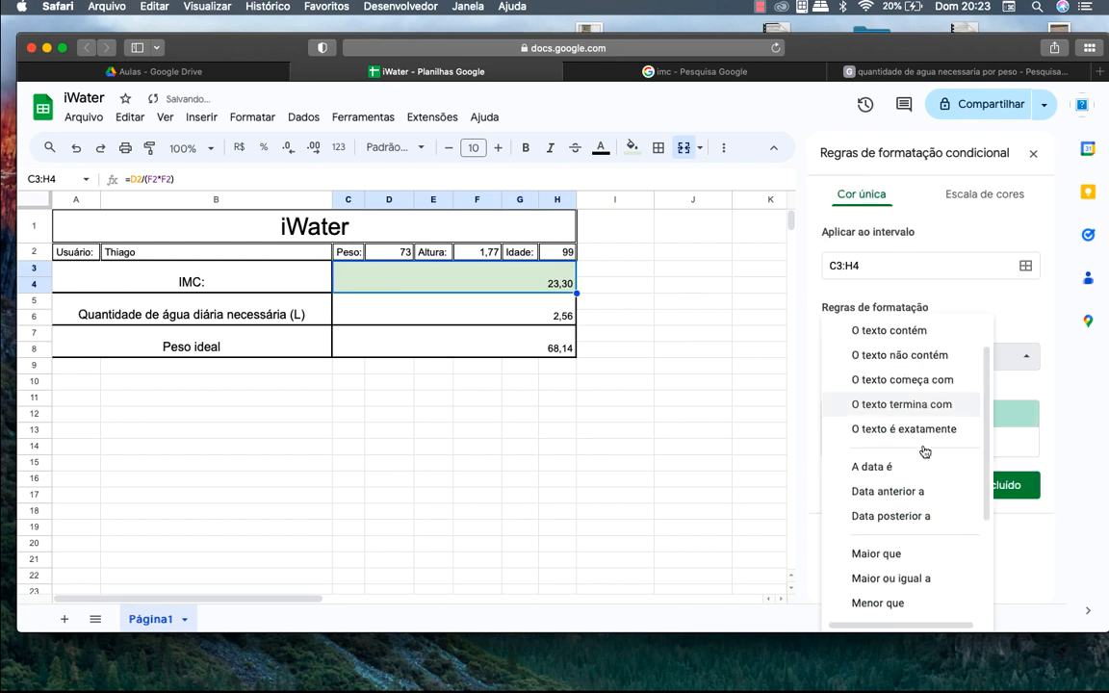
scroll(924, 452, down, 3)
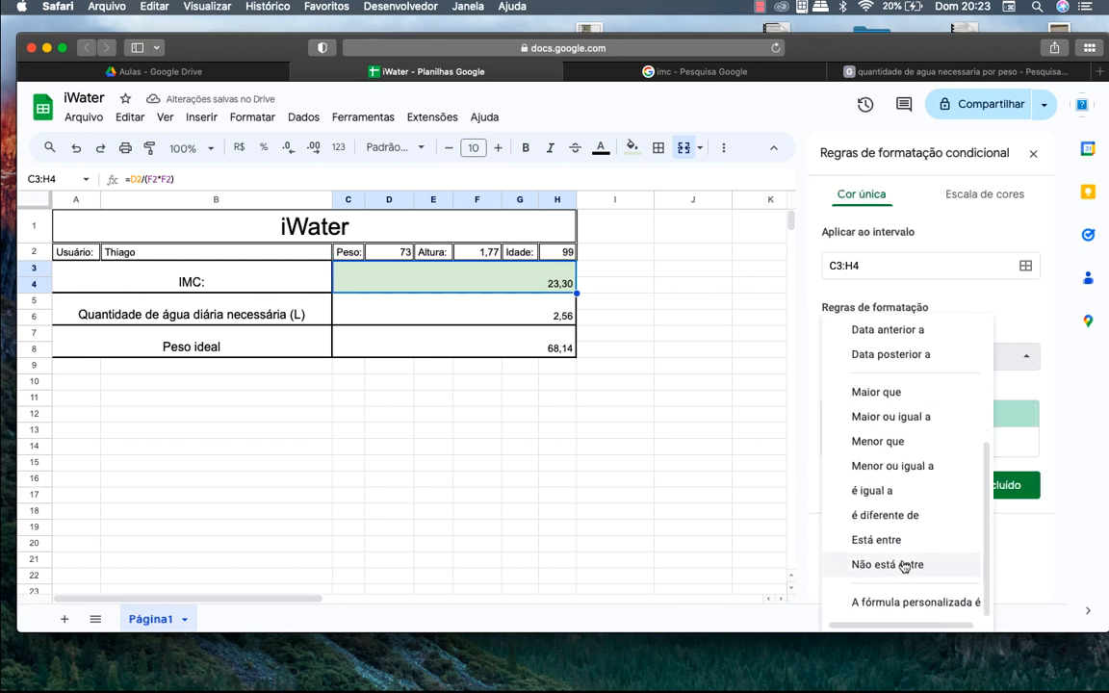
click(904, 565)
click(885, 385)
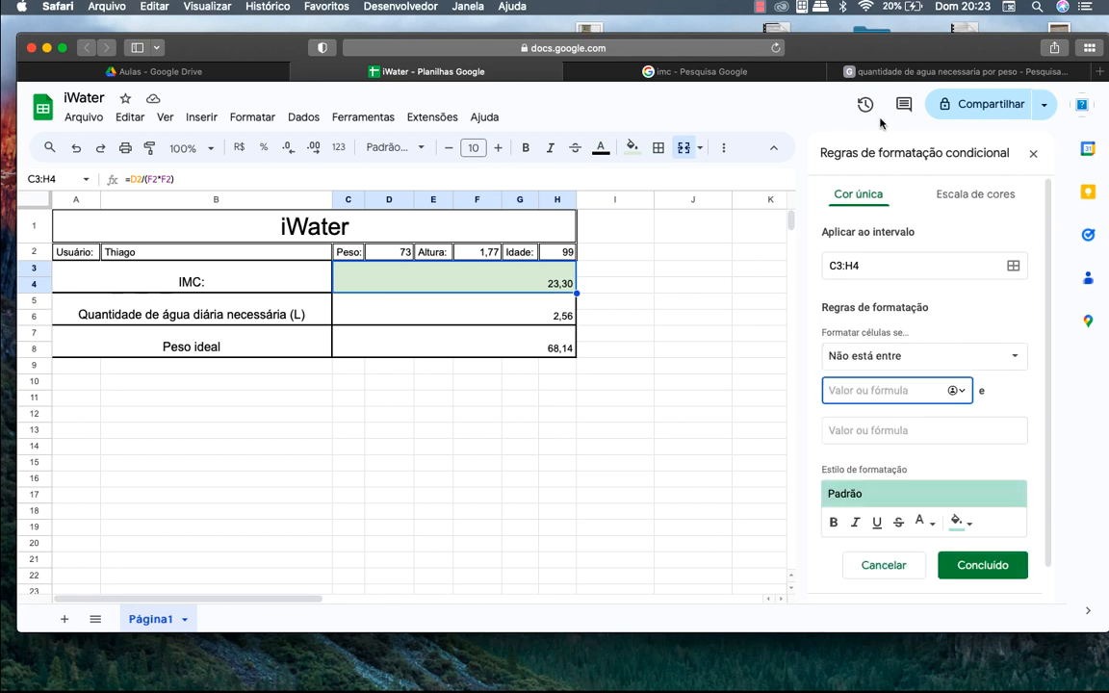
text(18,9)
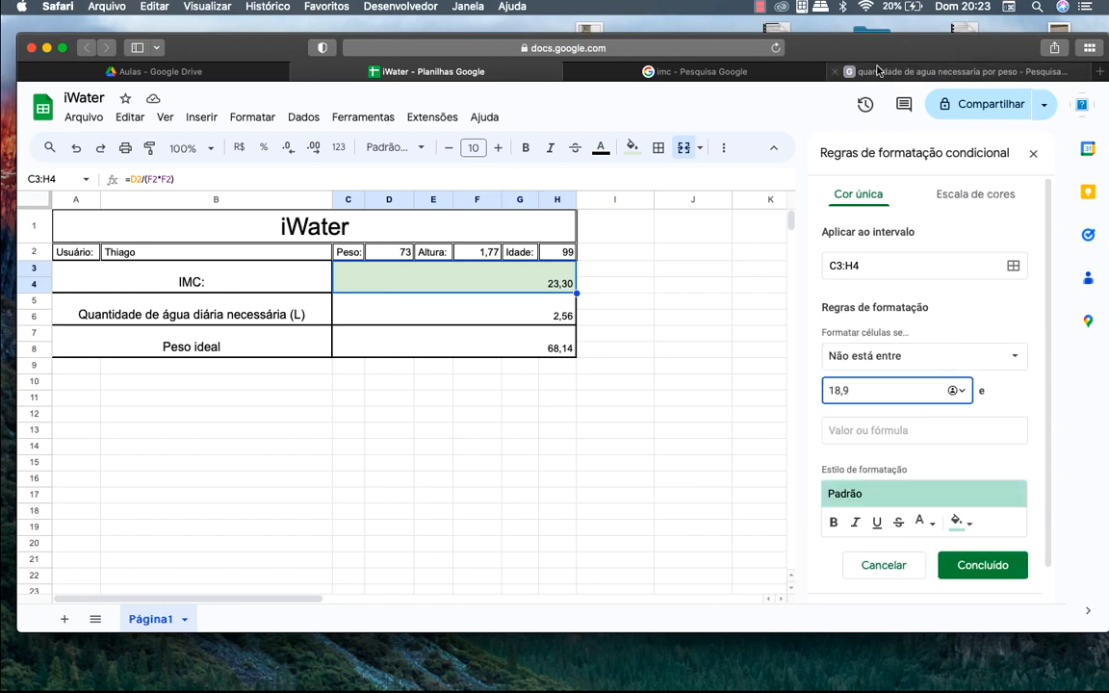
Set the bounds to 18,5 and 24,9 with a light red fill and save the rule
click(715, 69)
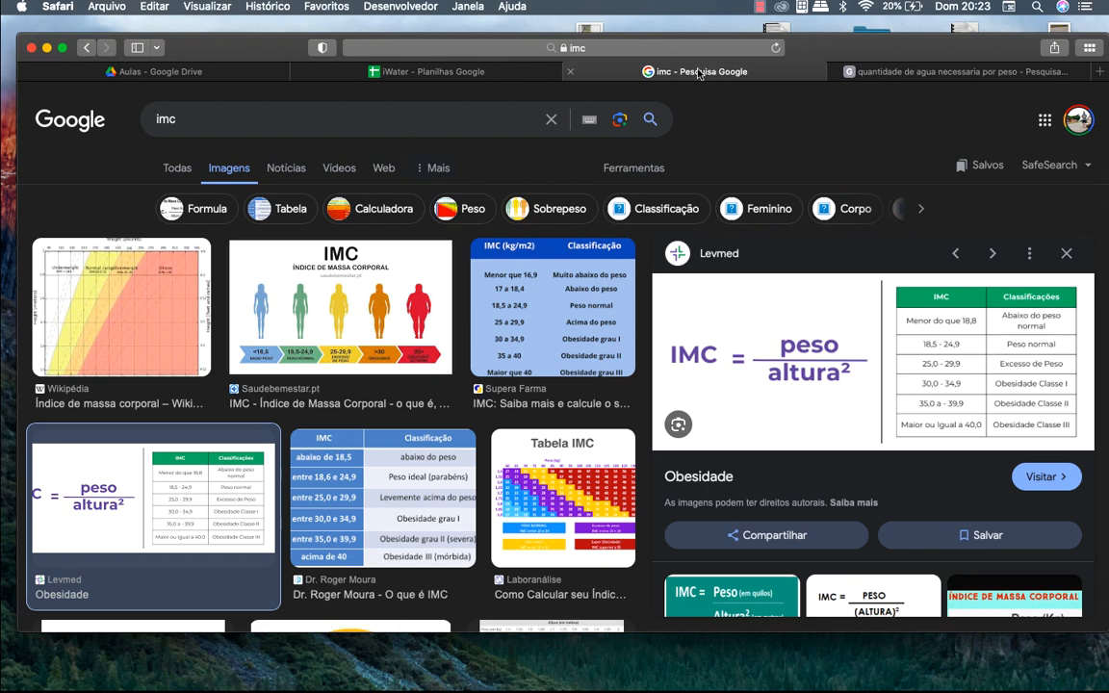
click(425, 71)
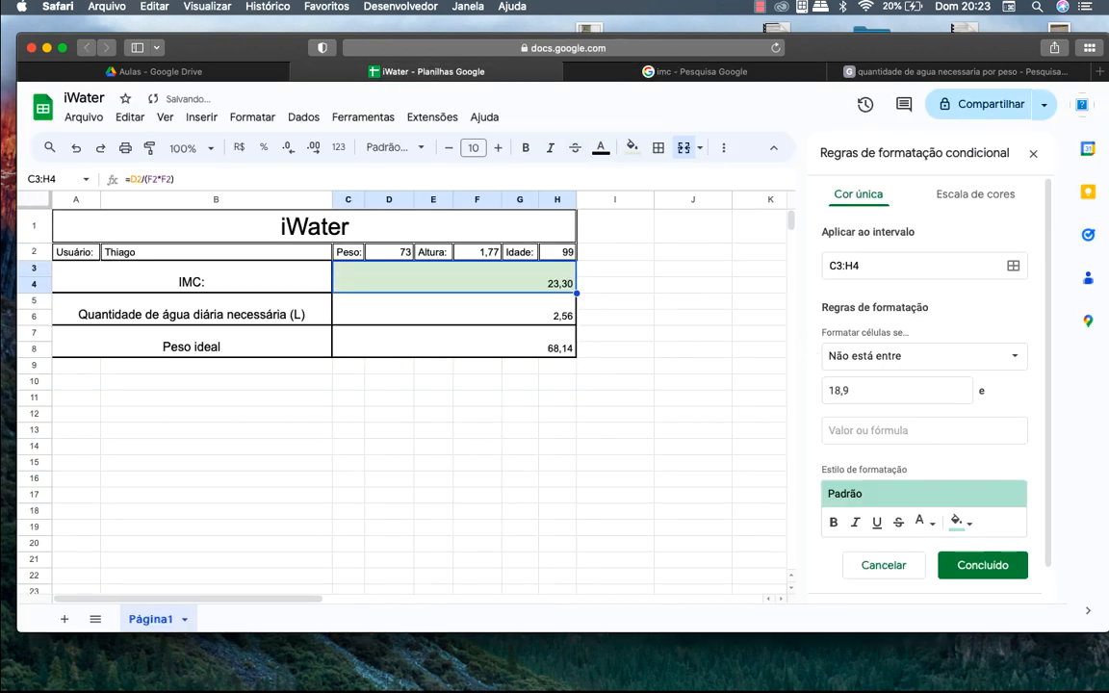
click(881, 394)
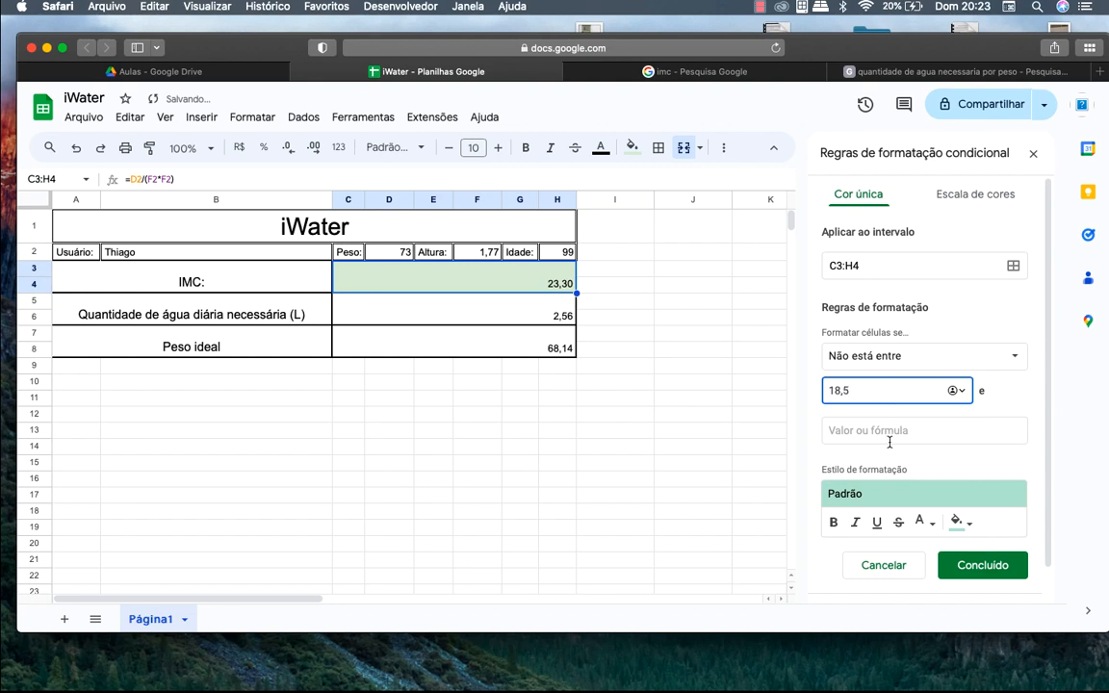
click(889, 430)
text(24,9)
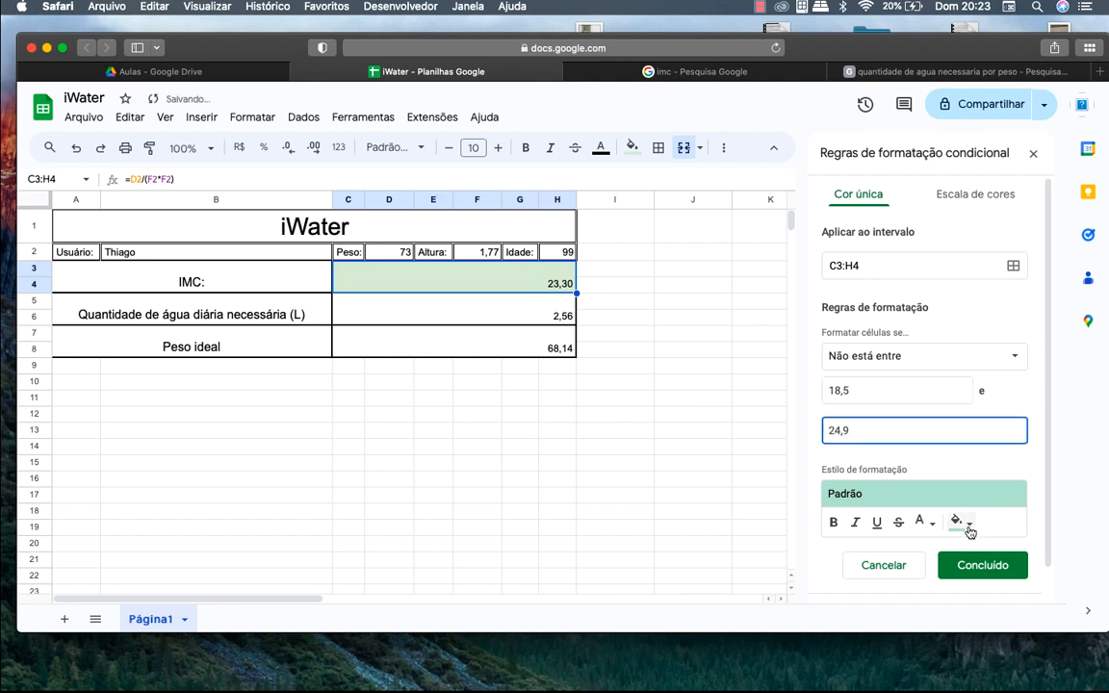
click(959, 521)
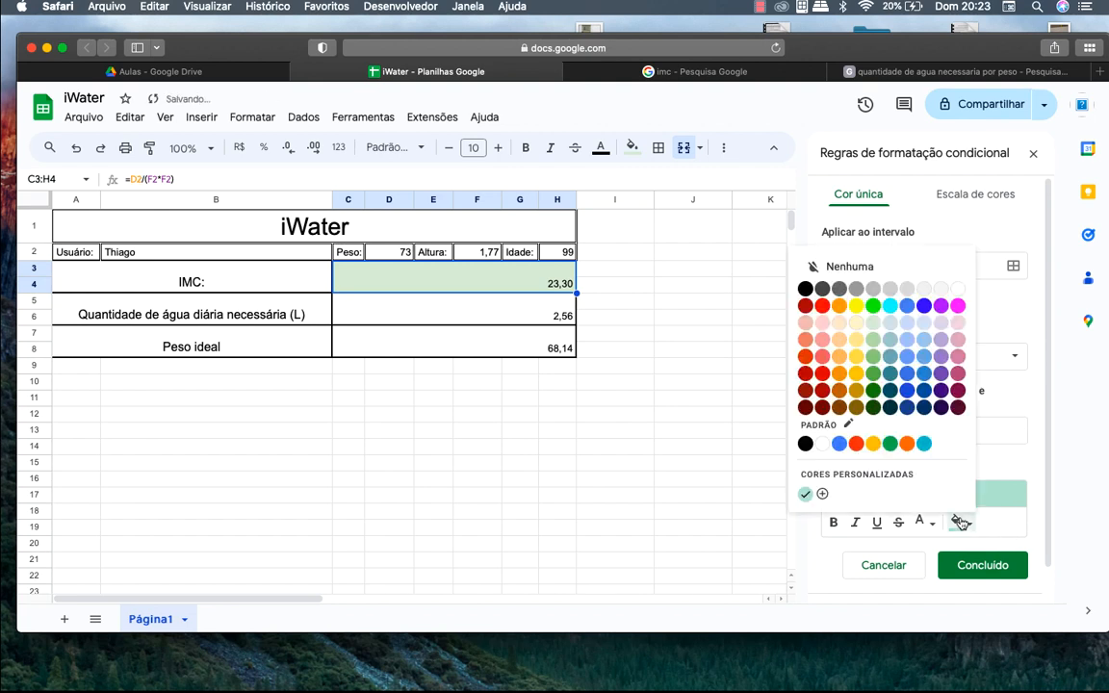
click(823, 324)
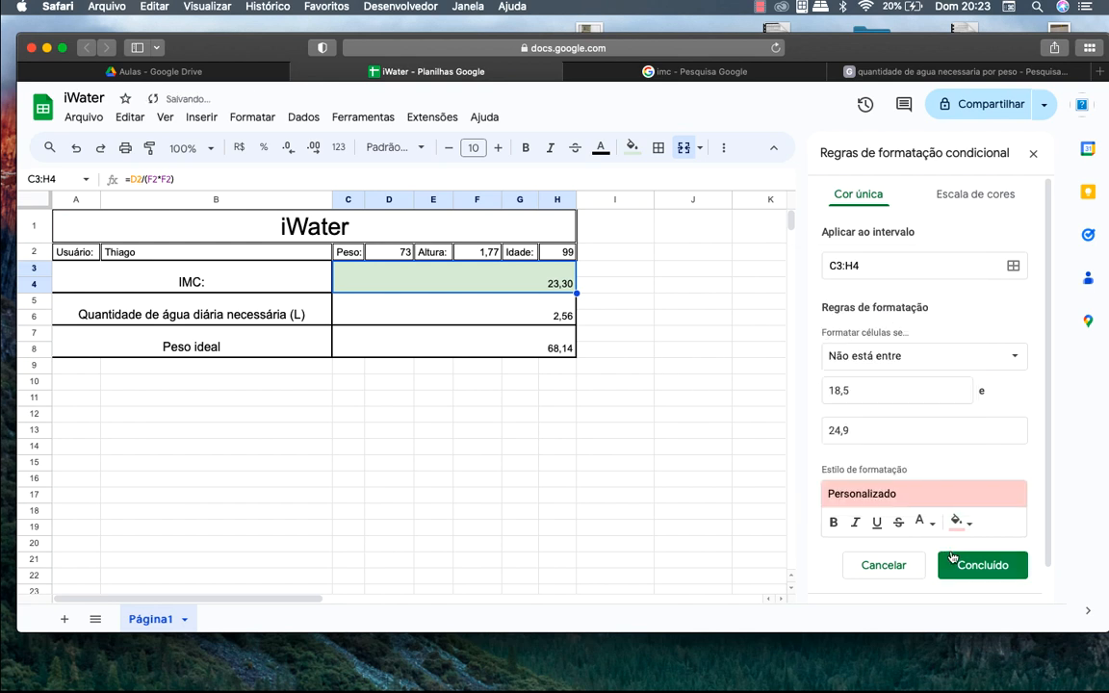
click(981, 565)
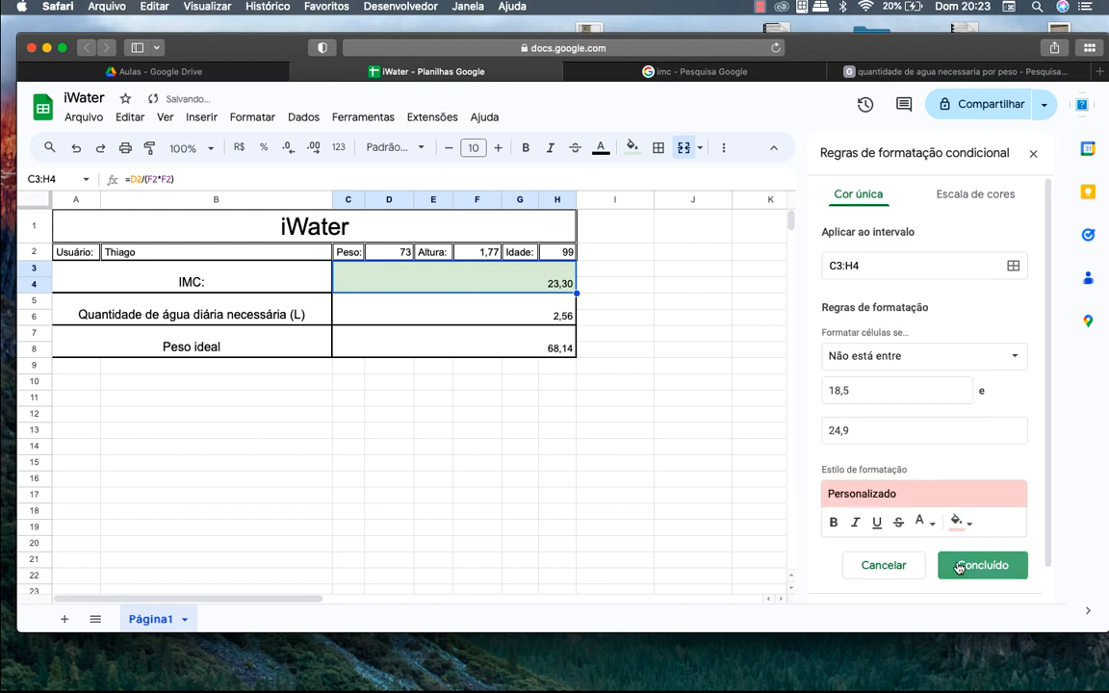
click(395, 256)
key(BackSpace)
text(80)
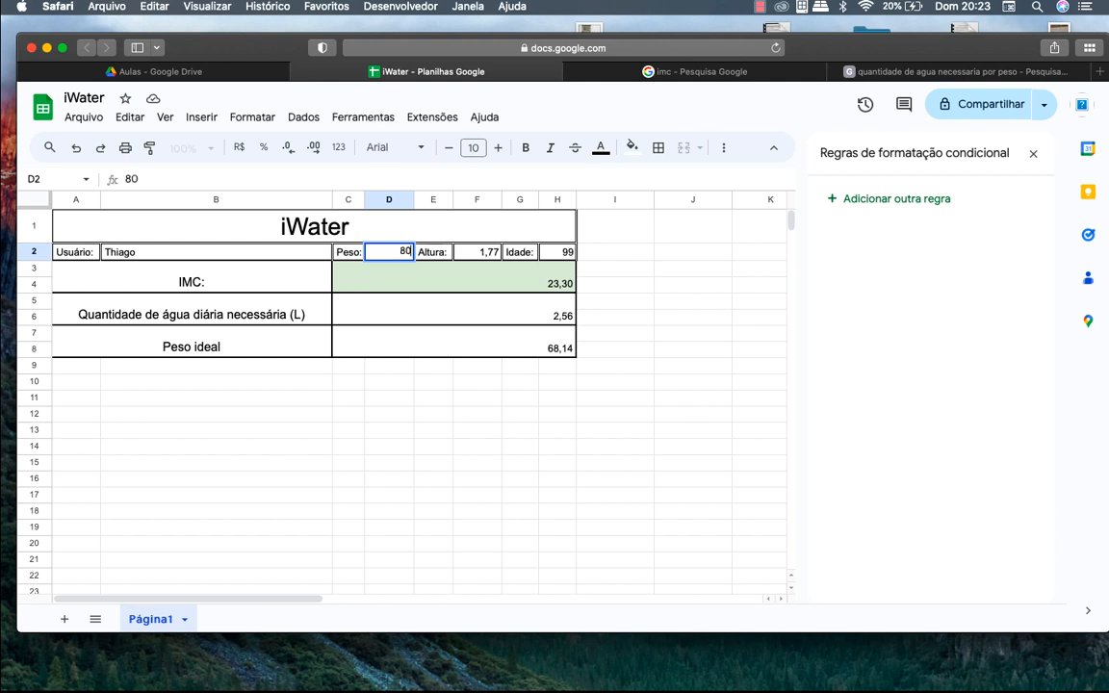
key(Return)
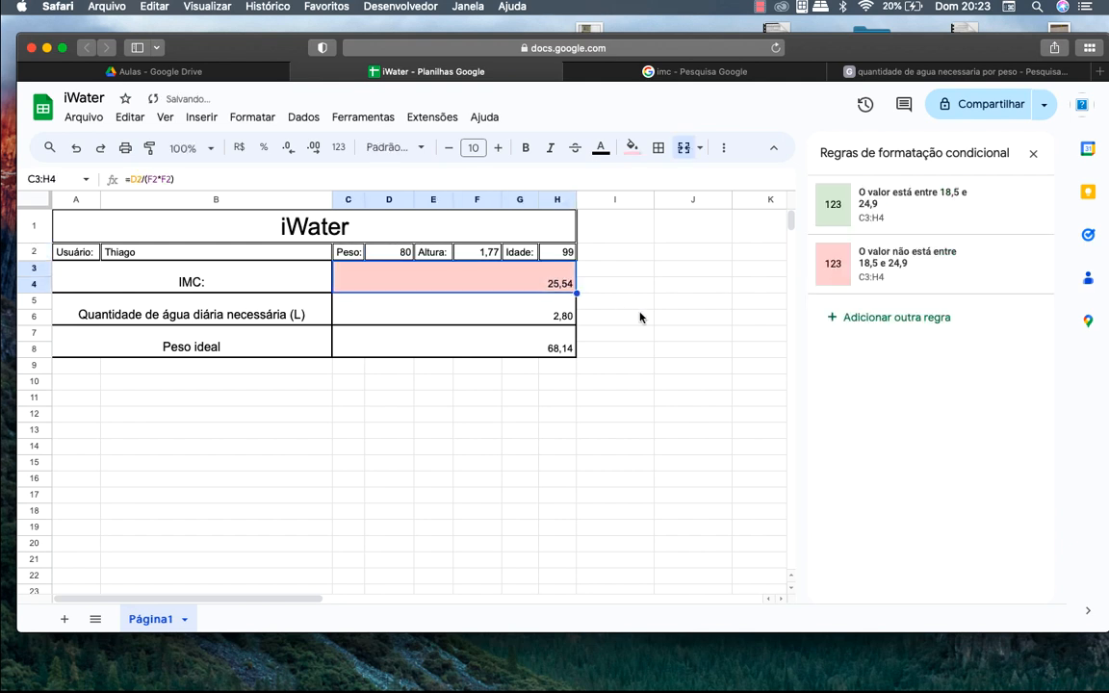
key(super+z)
click(554, 321)
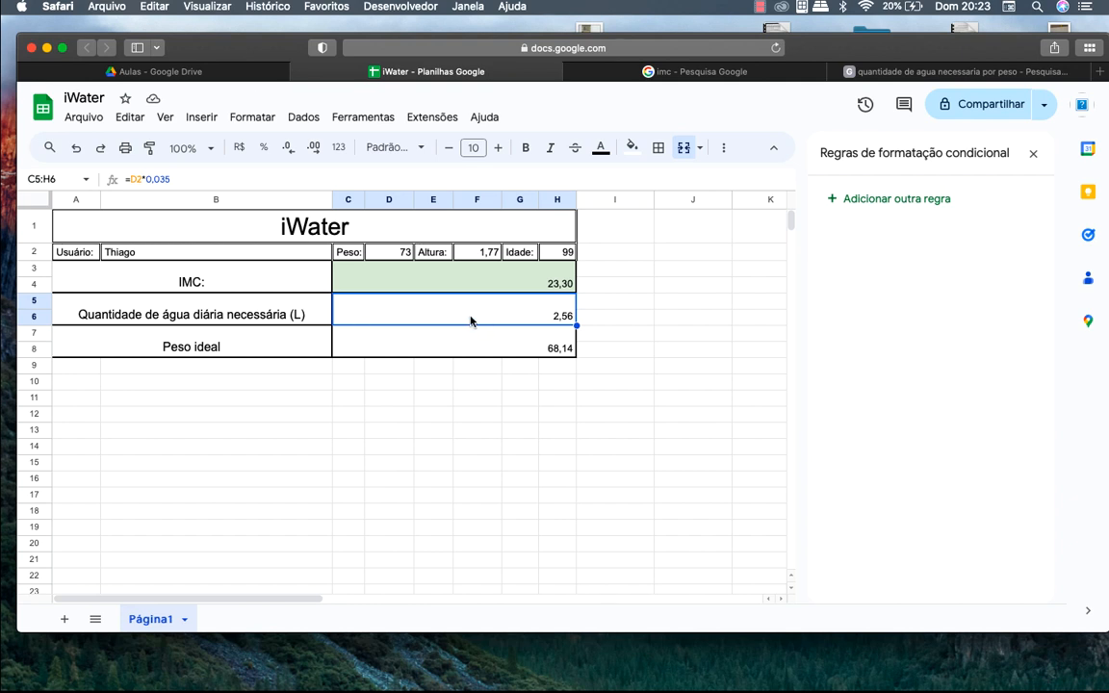
click(539, 349)
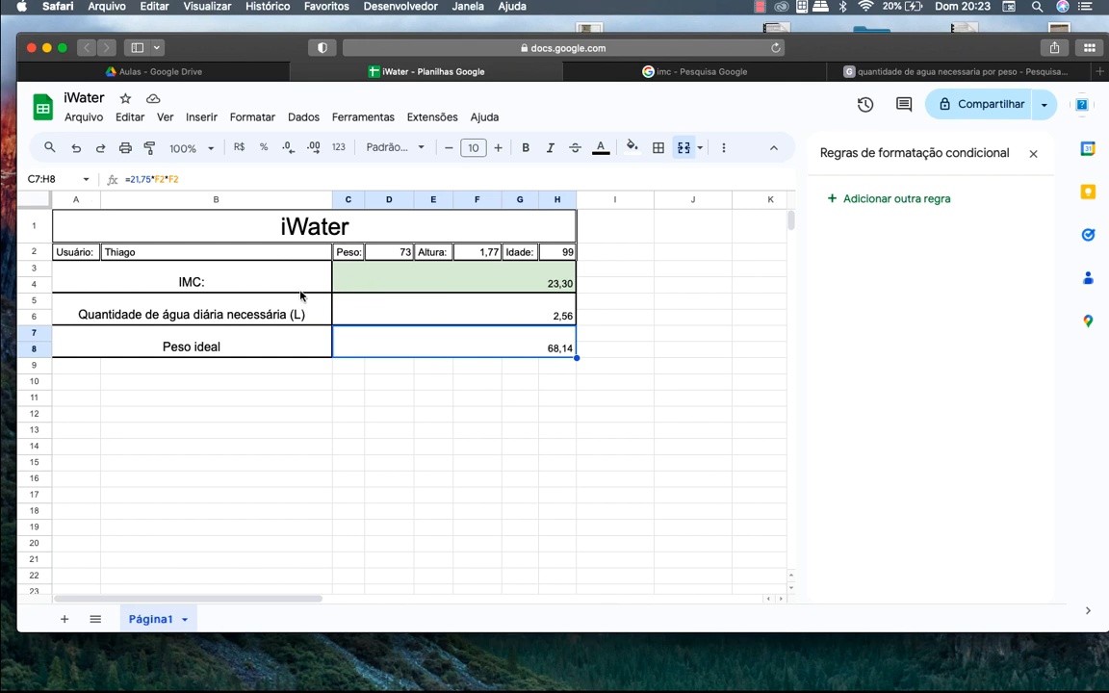
click(214, 294)
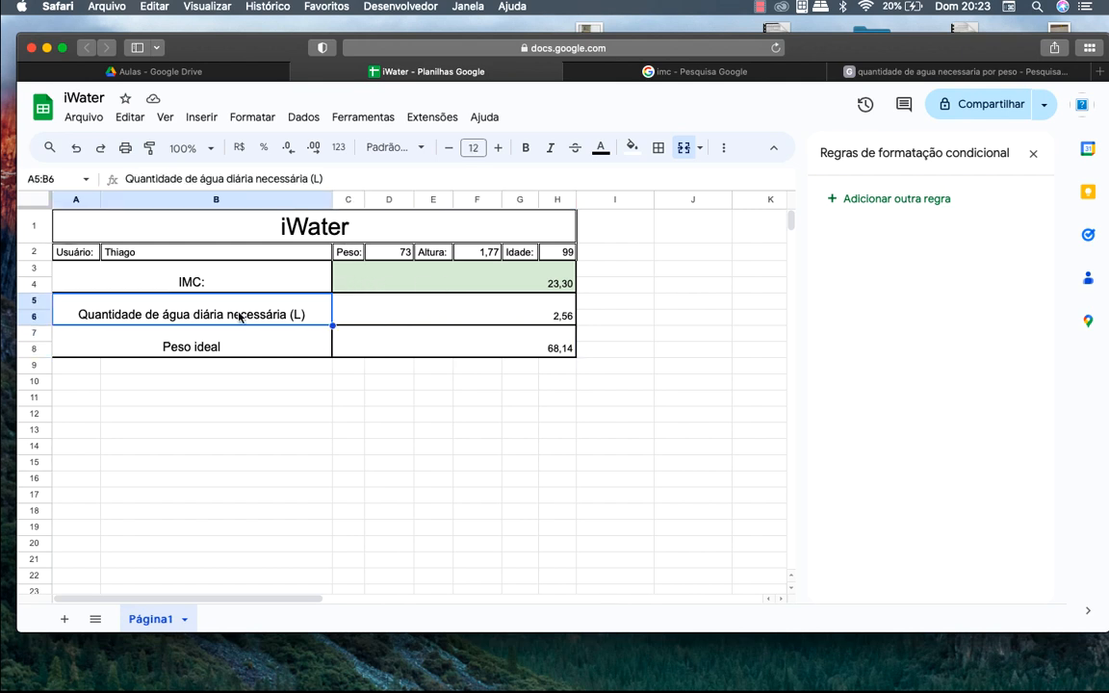
click(452, 309)
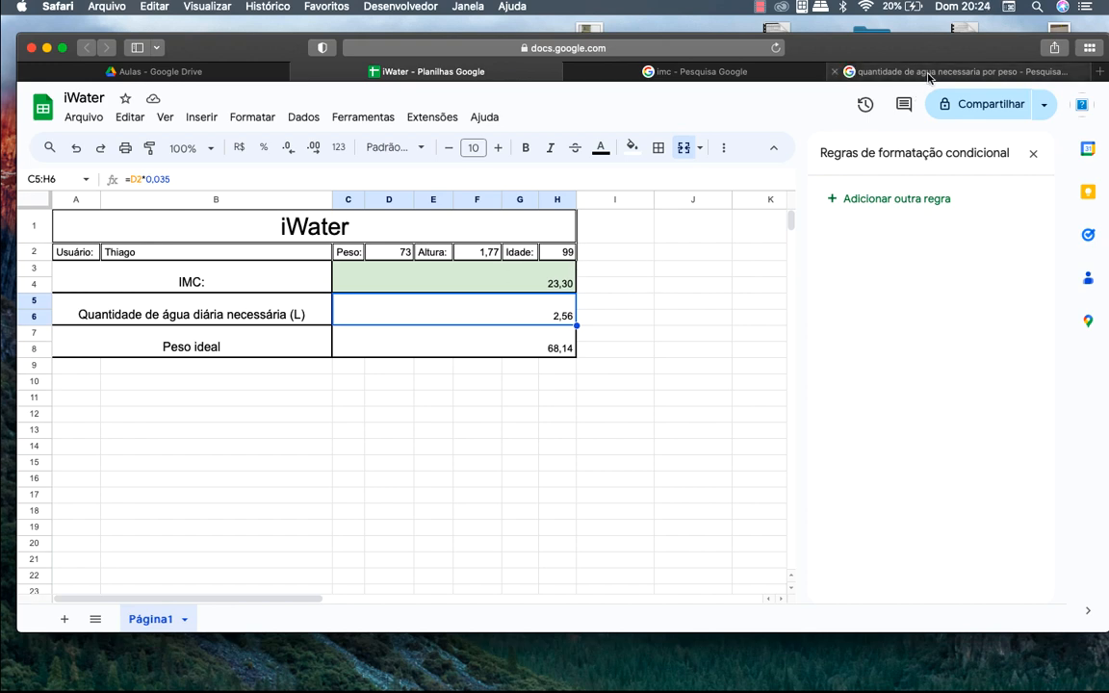
click(833, 73)
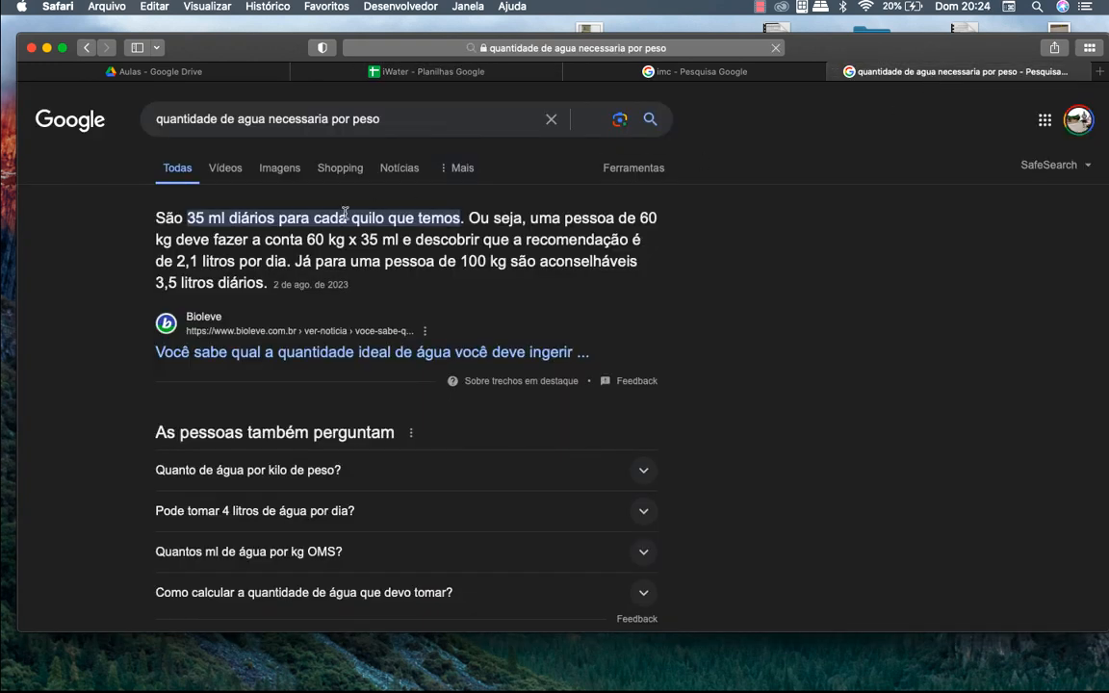
click(447, 73)
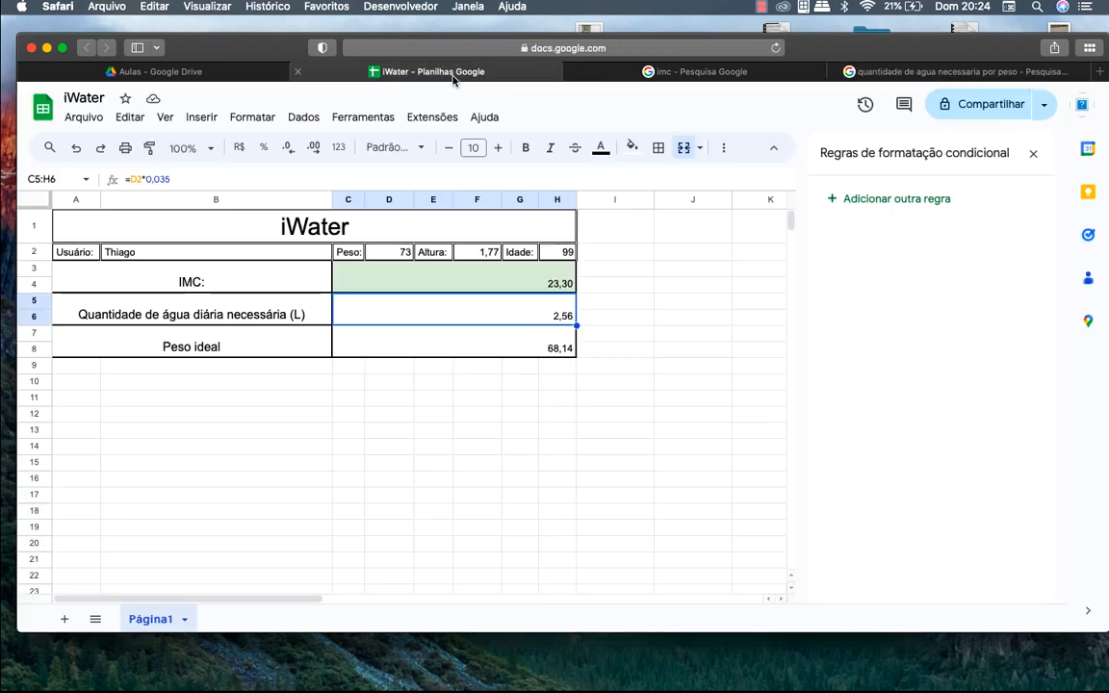
click(517, 355)
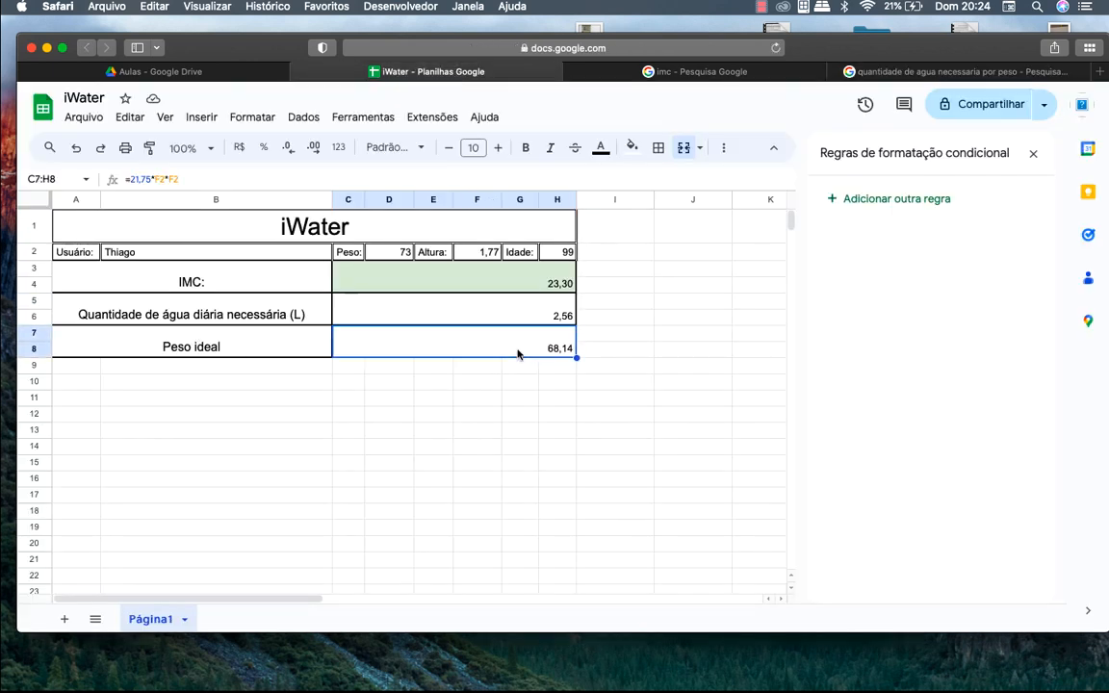
click(285, 371)
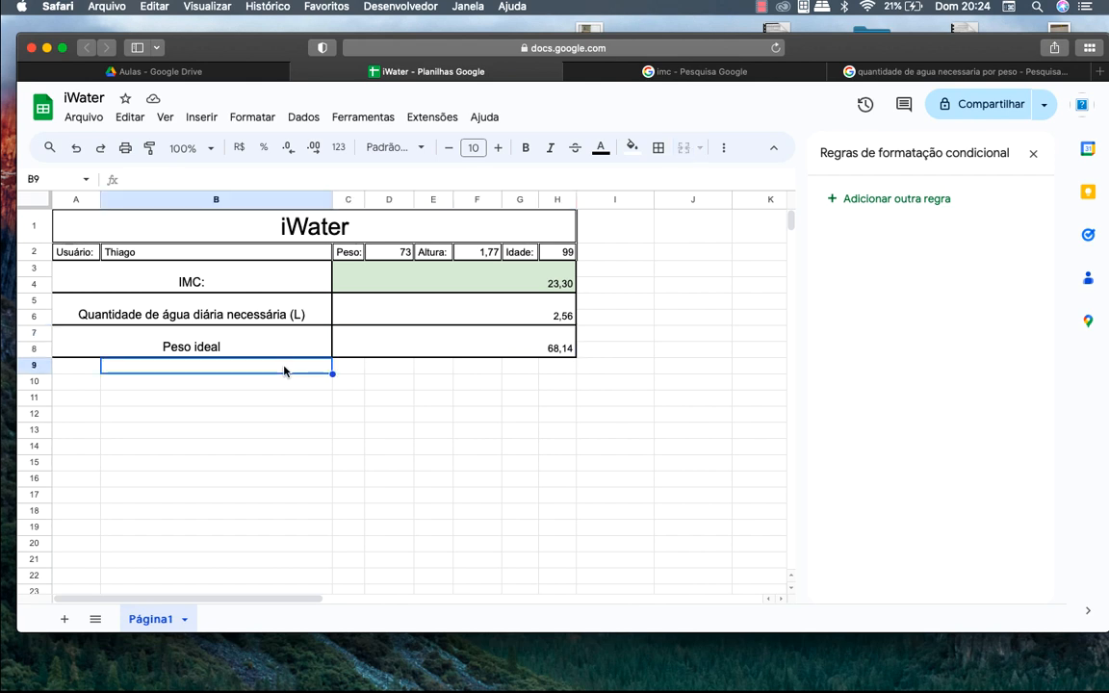
Fill A1:H2, the iWater title and user rows, with light gray
click(277, 221)
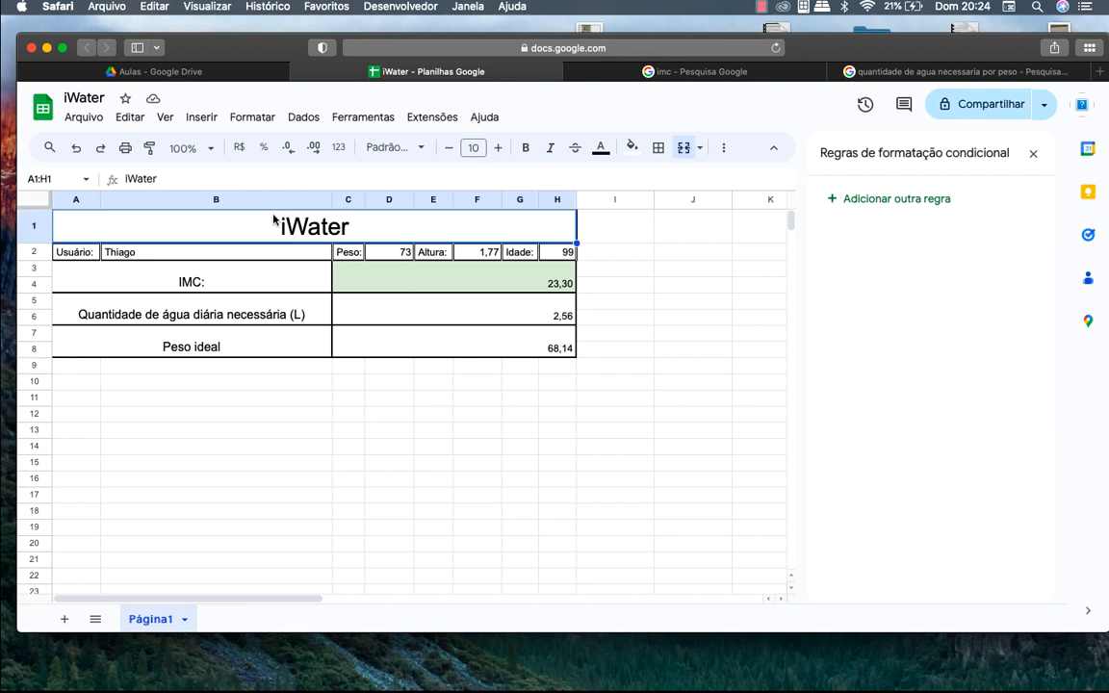
drag(167, 228, 201, 250)
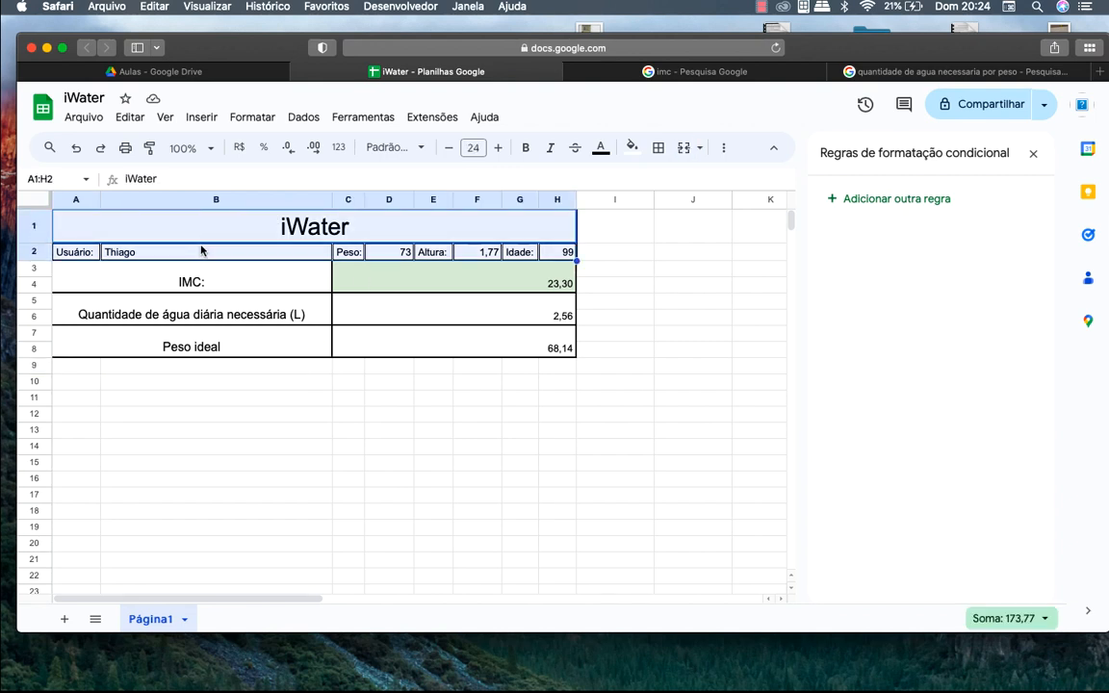
click(632, 146)
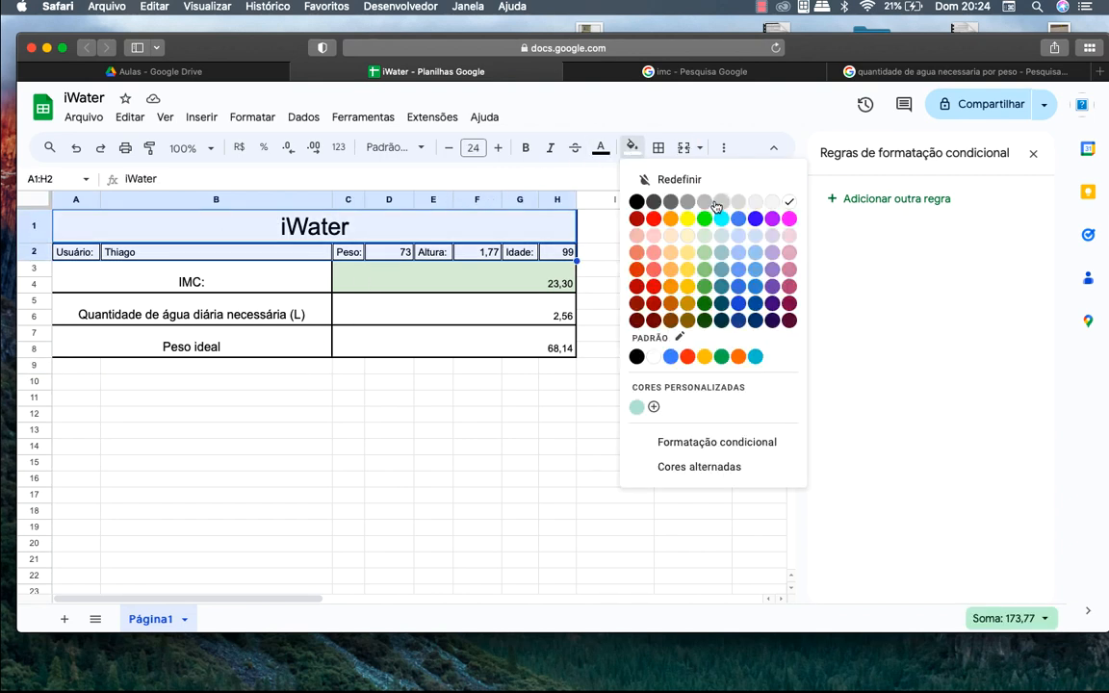
click(718, 203)
click(645, 289)
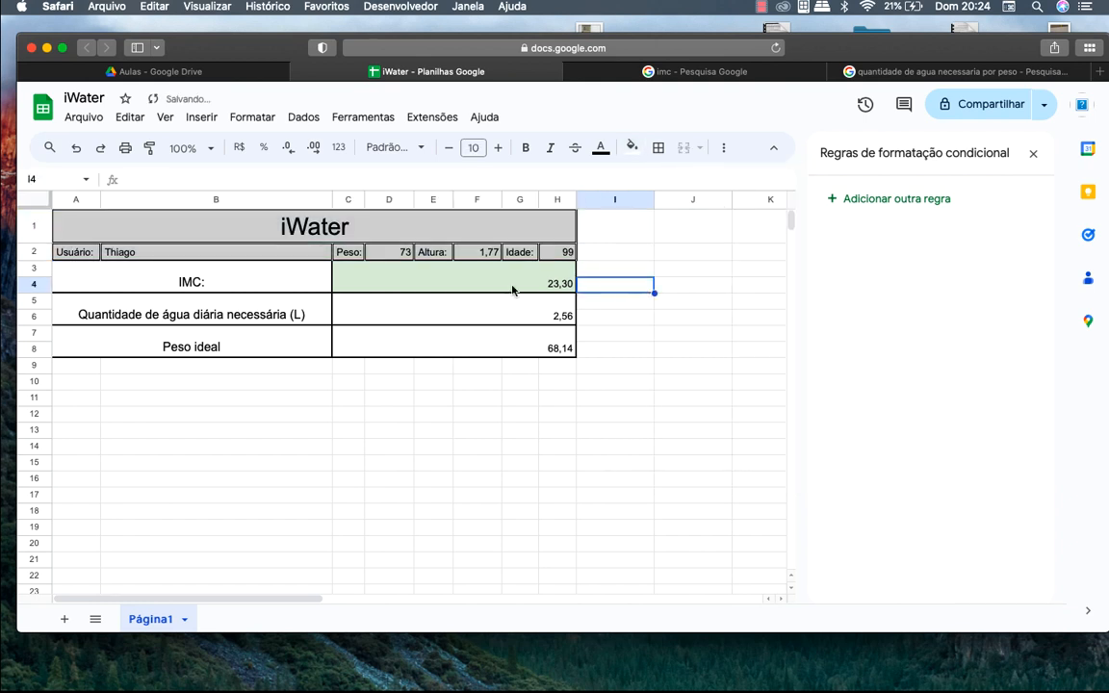
click(223, 292)
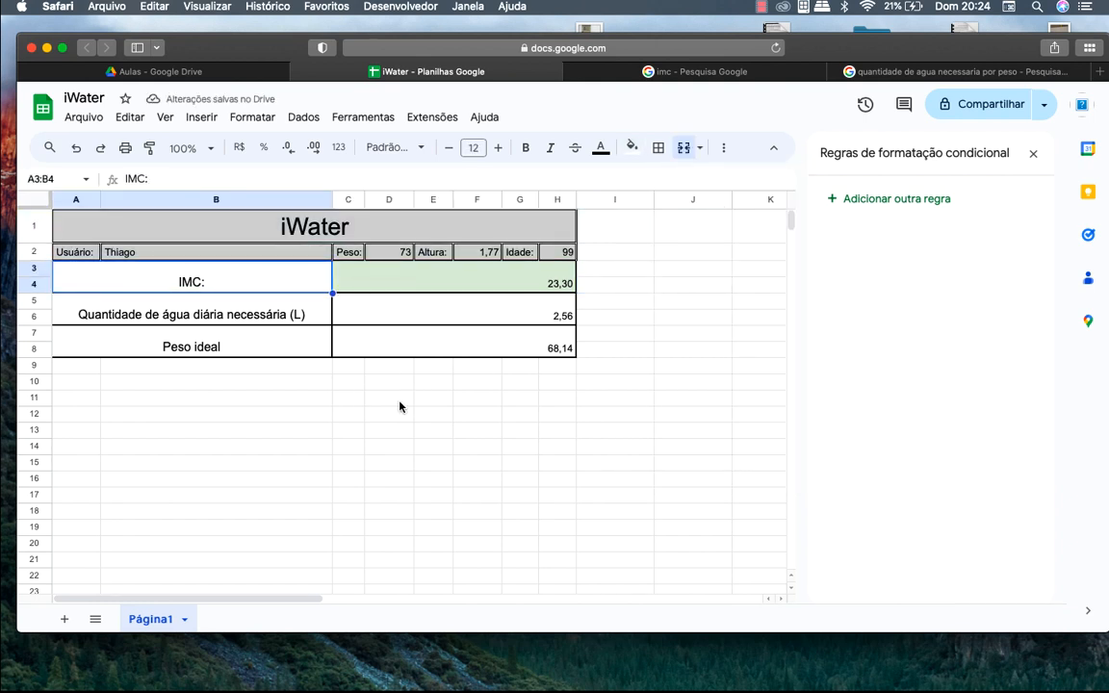
click(280, 389)
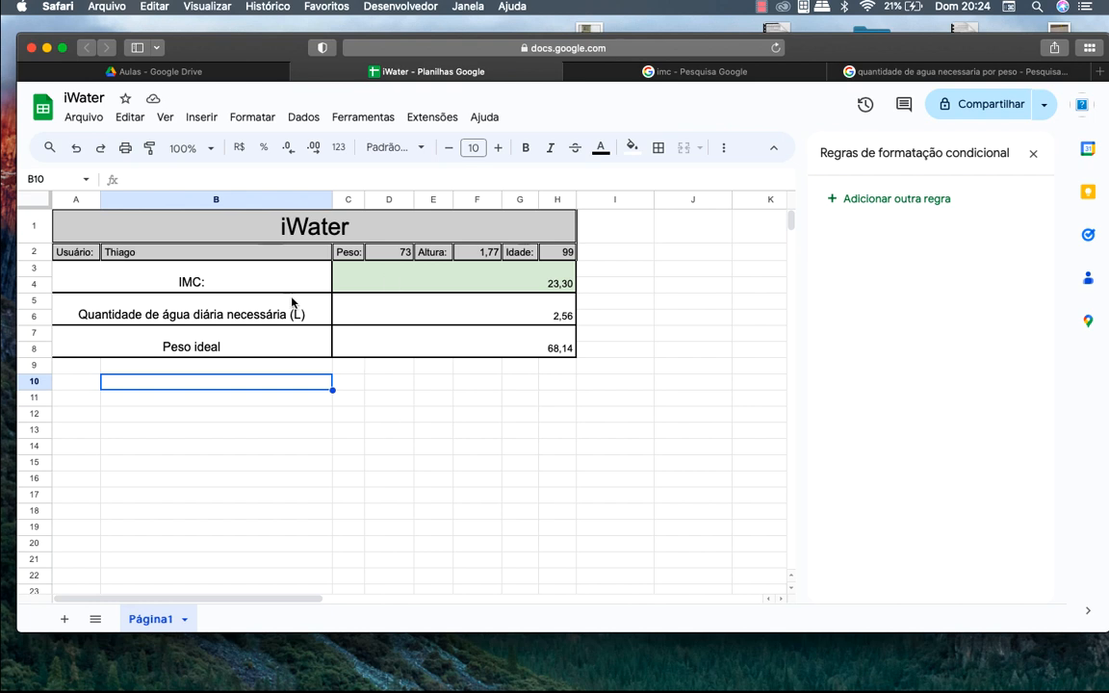